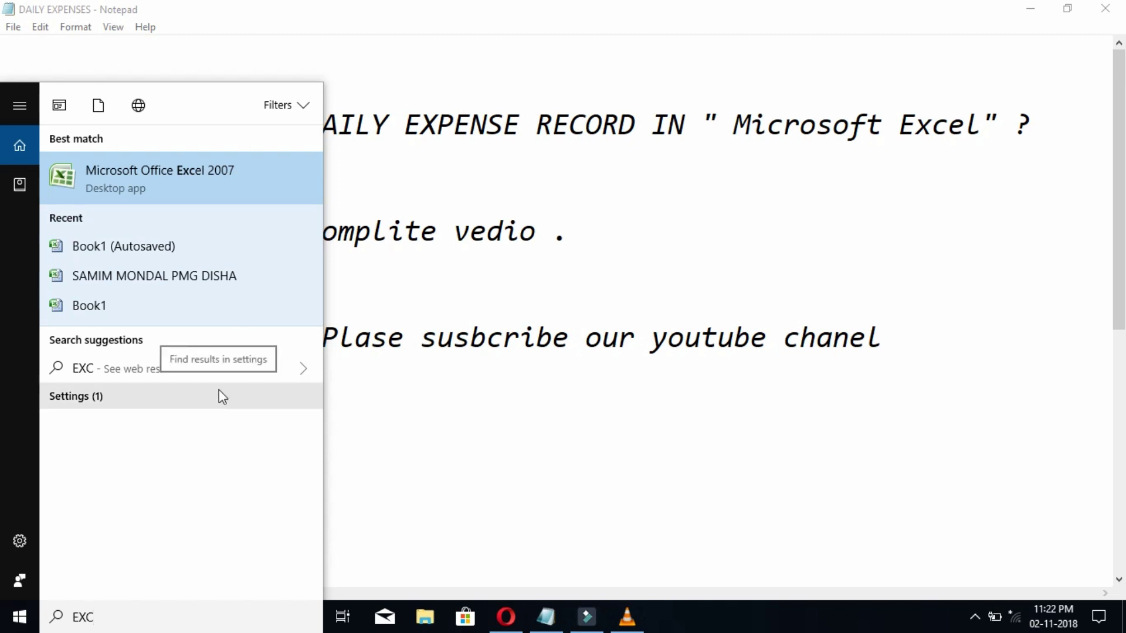
- Search for Excel and launch Microsoft Office Excel 2007
{"action": "type", "text": "EL"}
{"action": "left_click", "coordinate": [181, 176]}
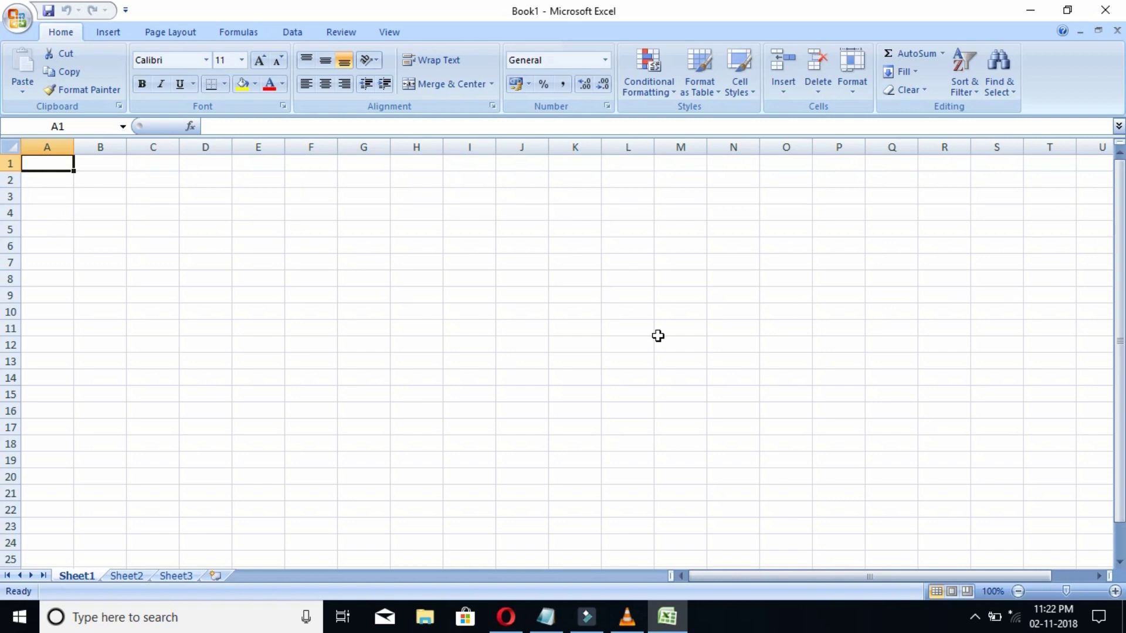
- Merge and center cells C1:F1 and enter the heading MONTH NAME
{"action": "left_click", "coordinate": [171, 166]}
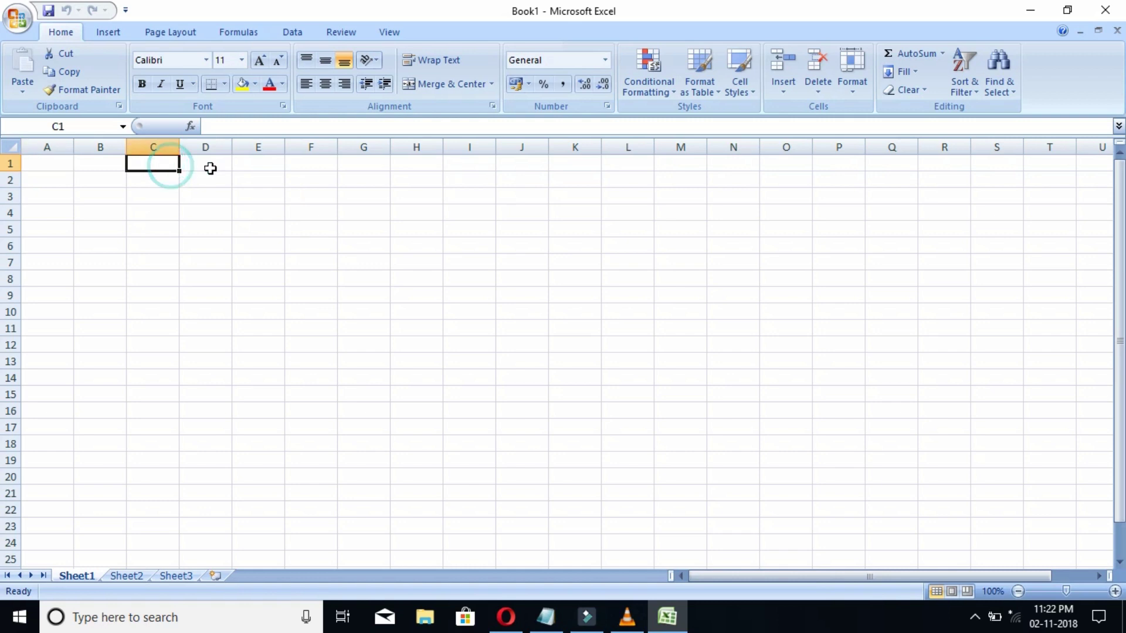
{"action": "left_click", "coordinate": [160, 216]}
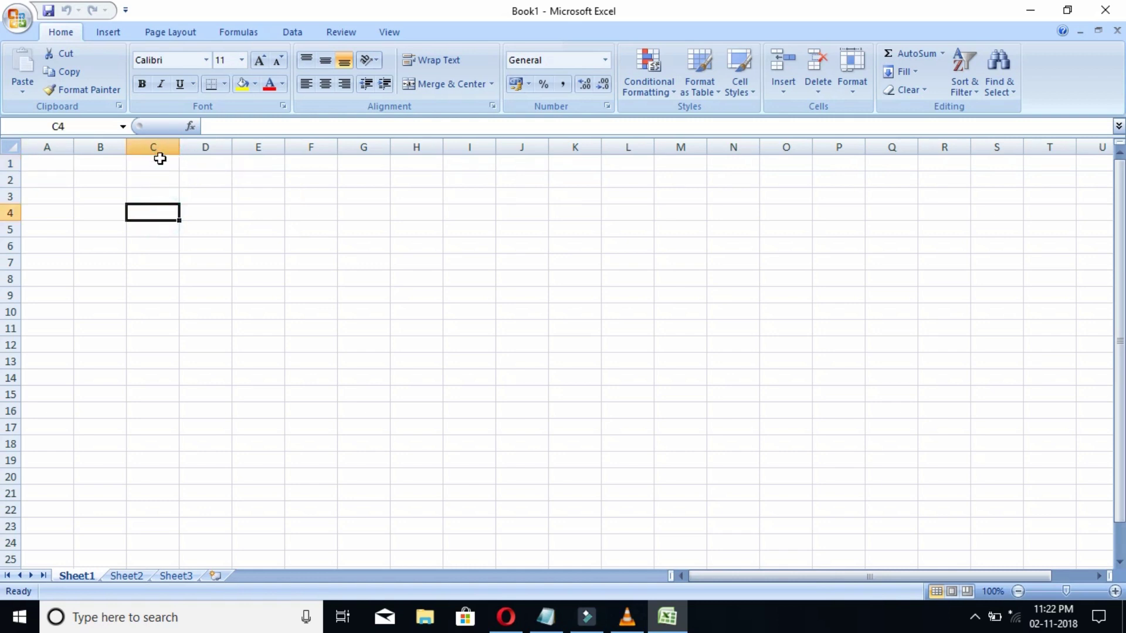
{"action": "left_click_drag", "start_coordinate": [156, 163], "coordinate": [291, 164]}
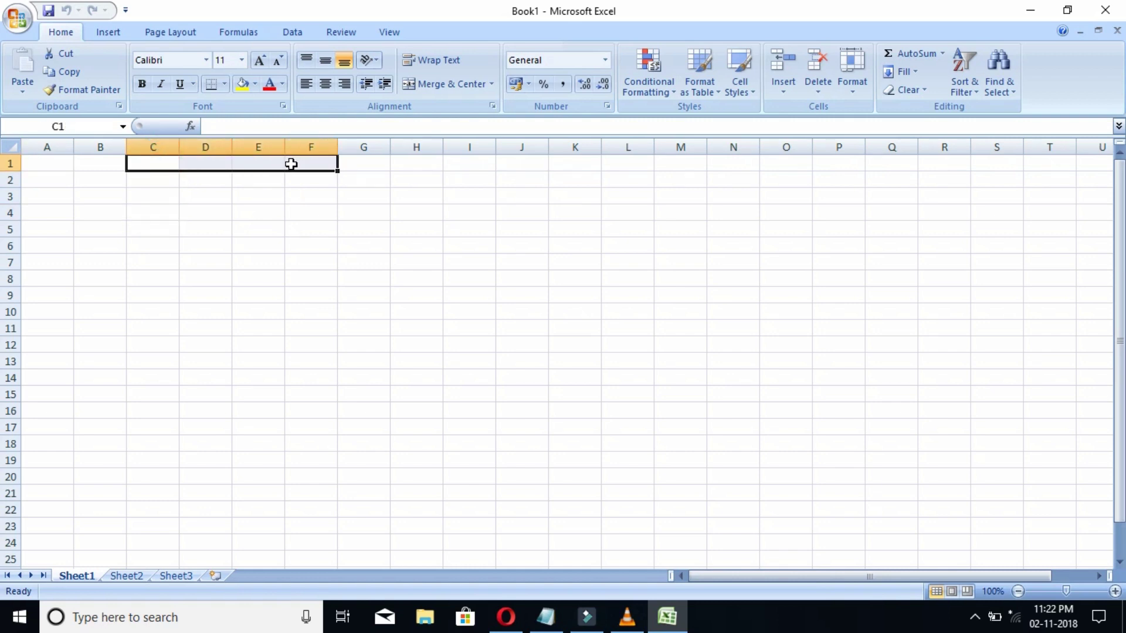
{"action": "left_click", "coordinate": [441, 85]}
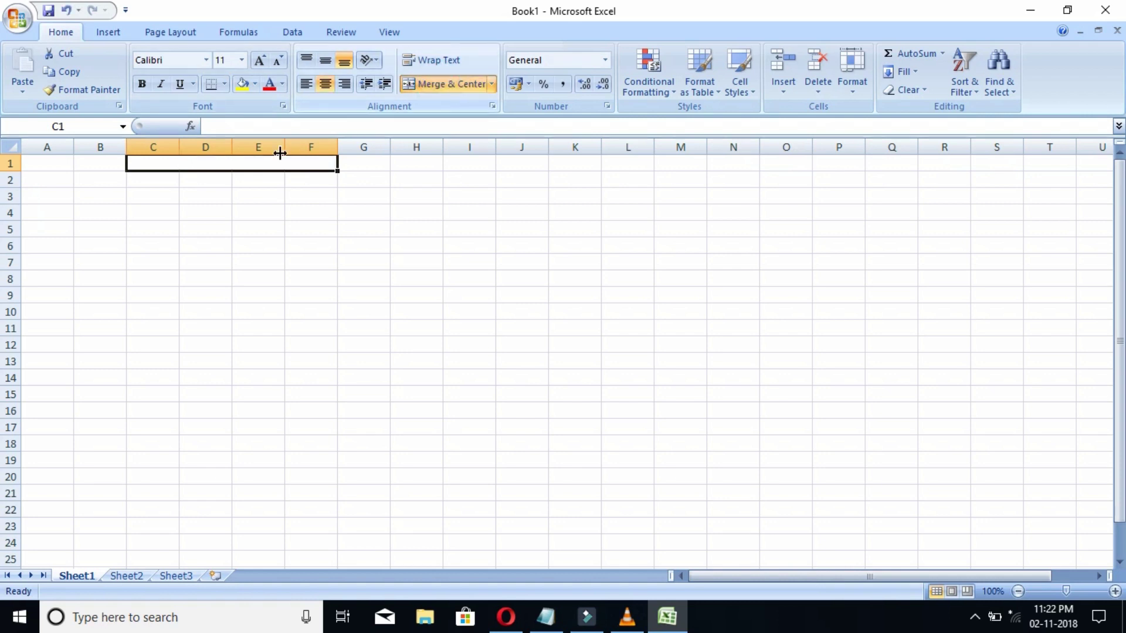
{"action": "type", "text": "MO"}
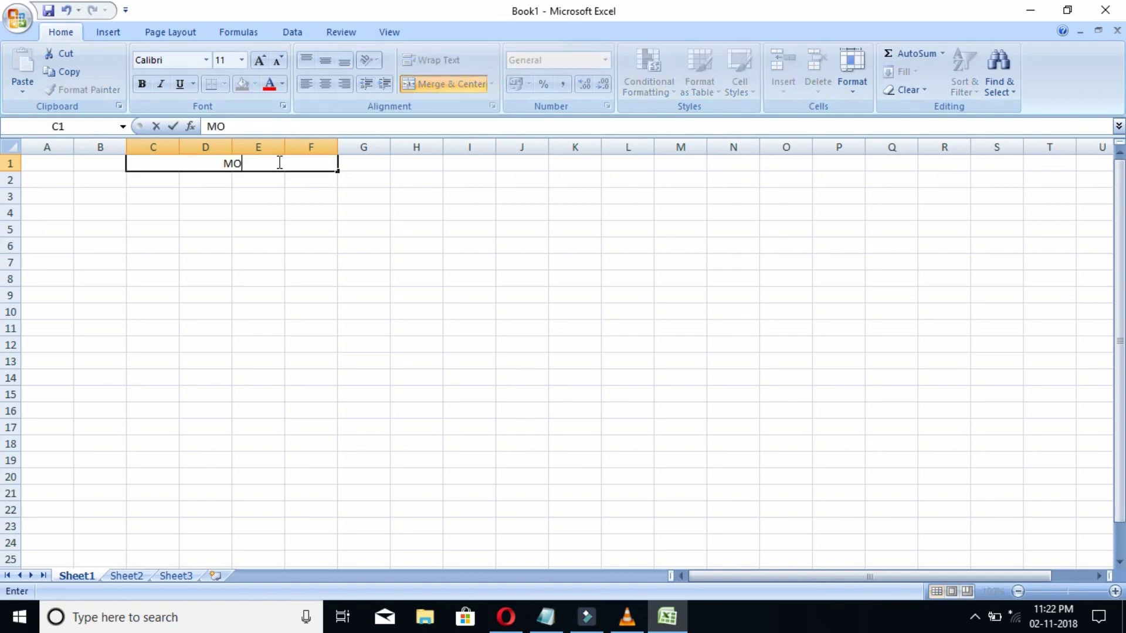
{"action": "type", "text": "NTH NAME"}
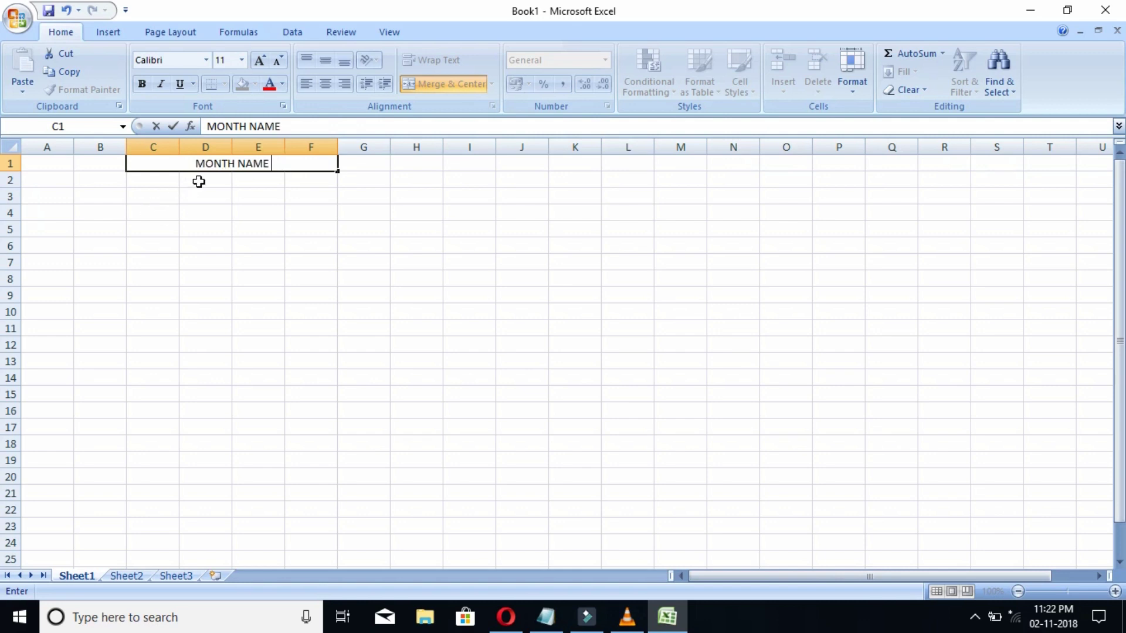
- Merge and center cells D2:E2 under the month heading and enter MARCH - 2018
{"action": "left_click_drag", "start_coordinate": [198, 180], "coordinate": [245, 185]}
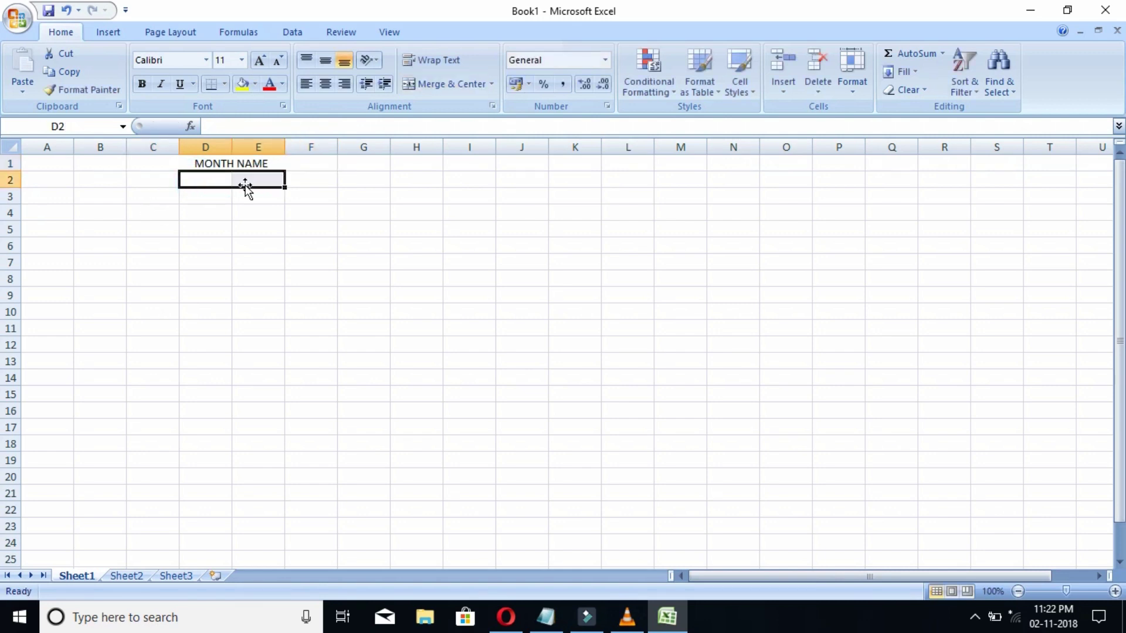
{"action": "left_click", "coordinate": [450, 84]}
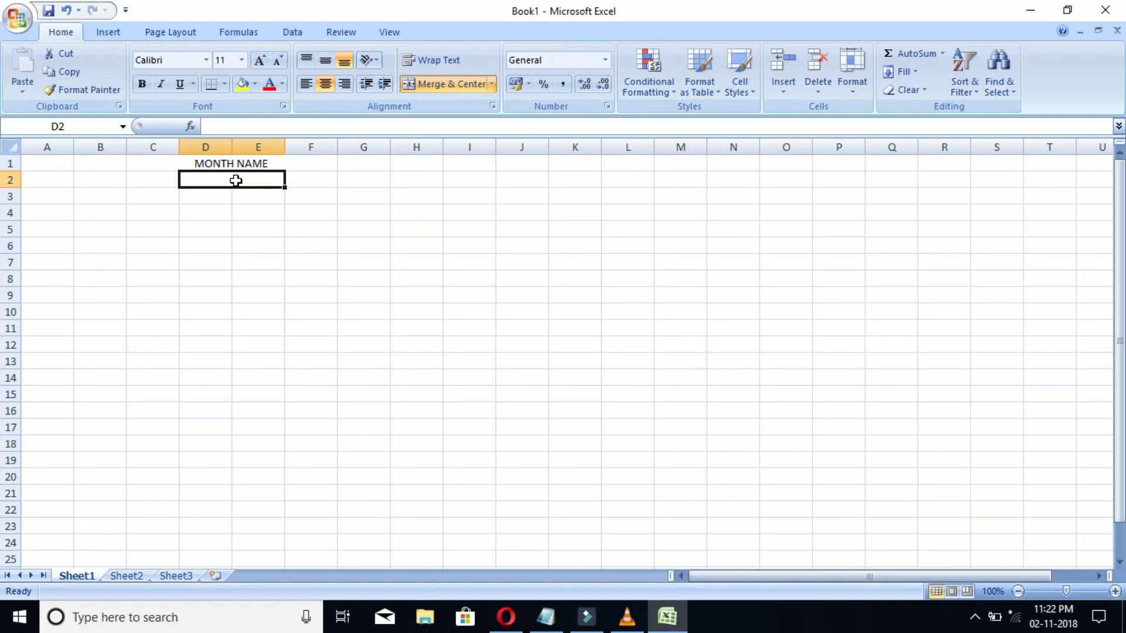
{"action": "type", "text": "MA"}
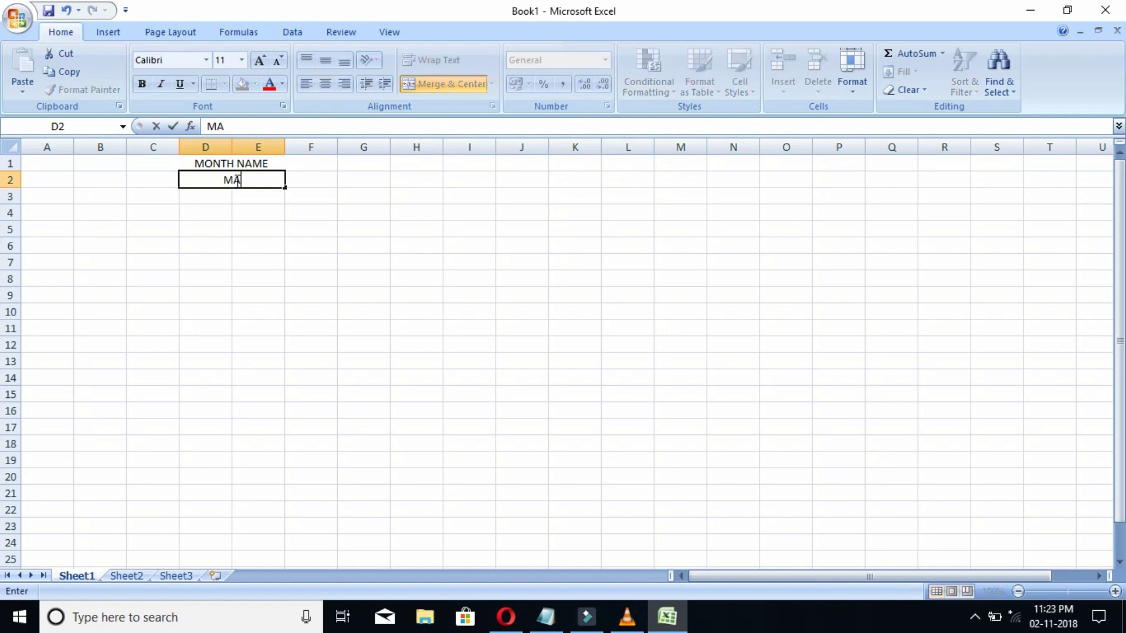
{"action": "type", "text": "RCH - 2018"}
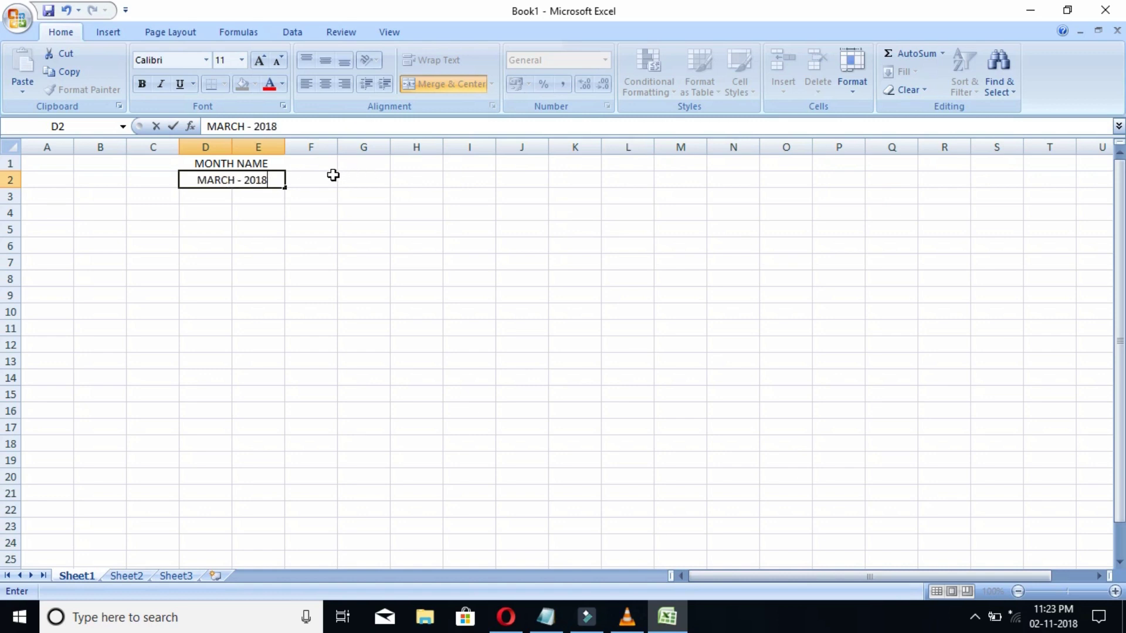
{"action": "left_click", "coordinate": [332, 175]}
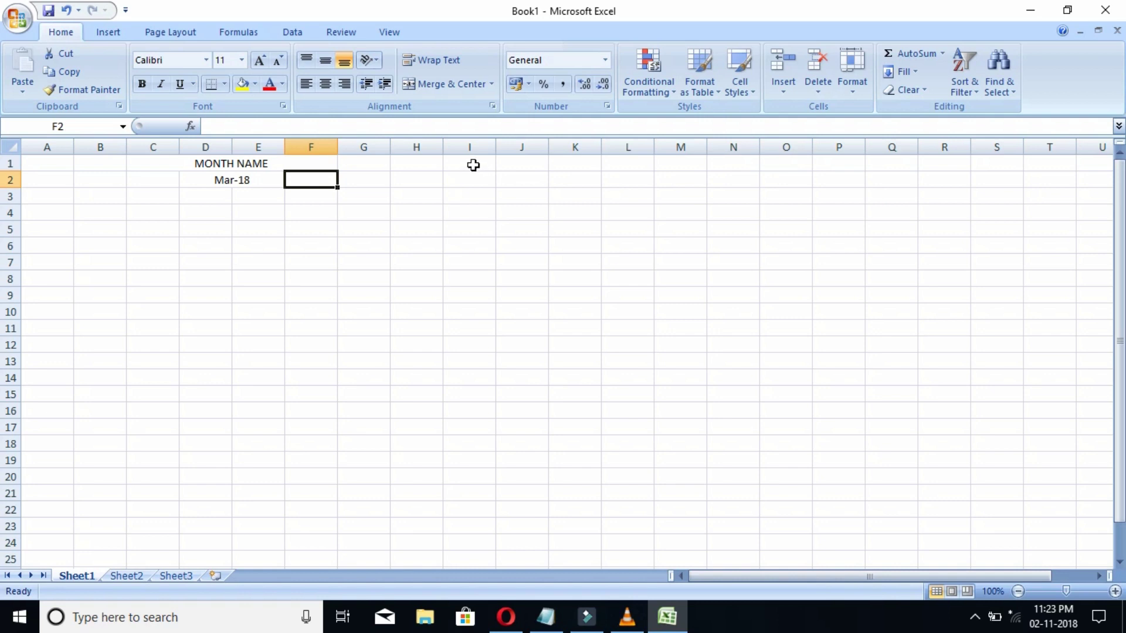
- Merge and center cells I1:J1 and enter the heading OPENING BALANCE
{"action": "left_click_drag", "start_coordinate": [469, 163], "coordinate": [532, 172]}
{"action": "left_click", "coordinate": [471, 84]}
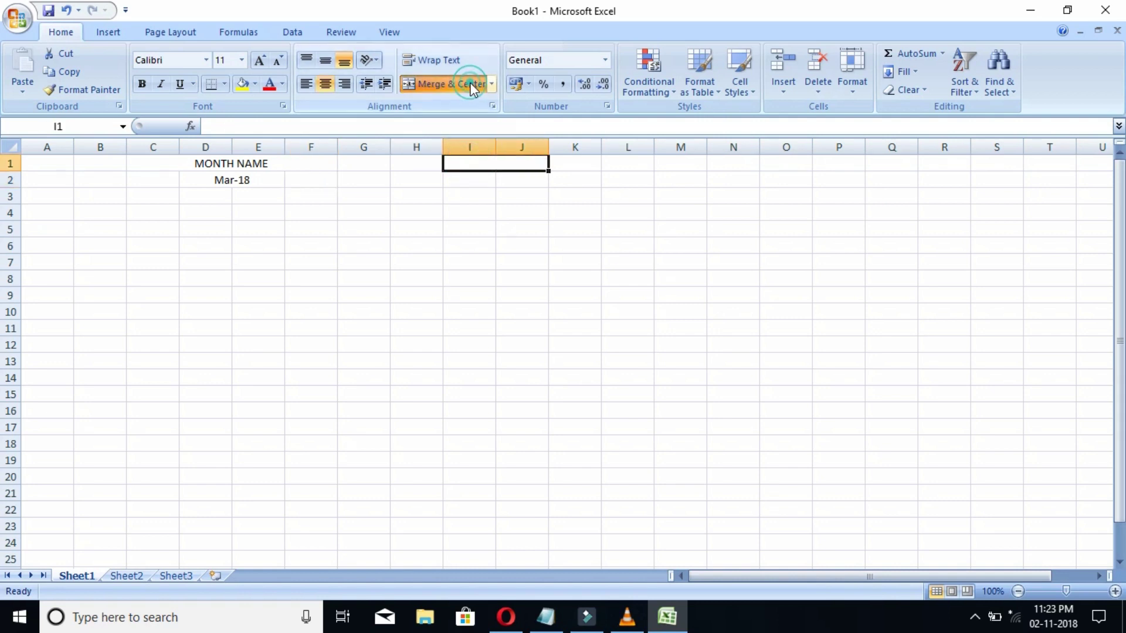
{"action": "double_click", "coordinate": [491, 164]}
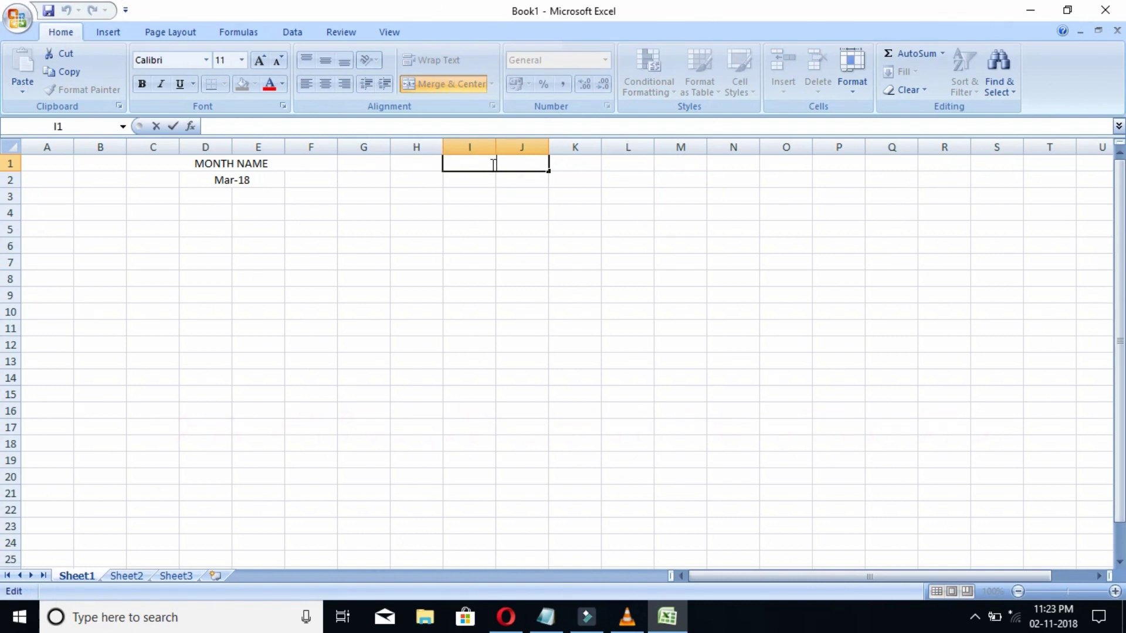
{"action": "type", "text": "OPENING"}
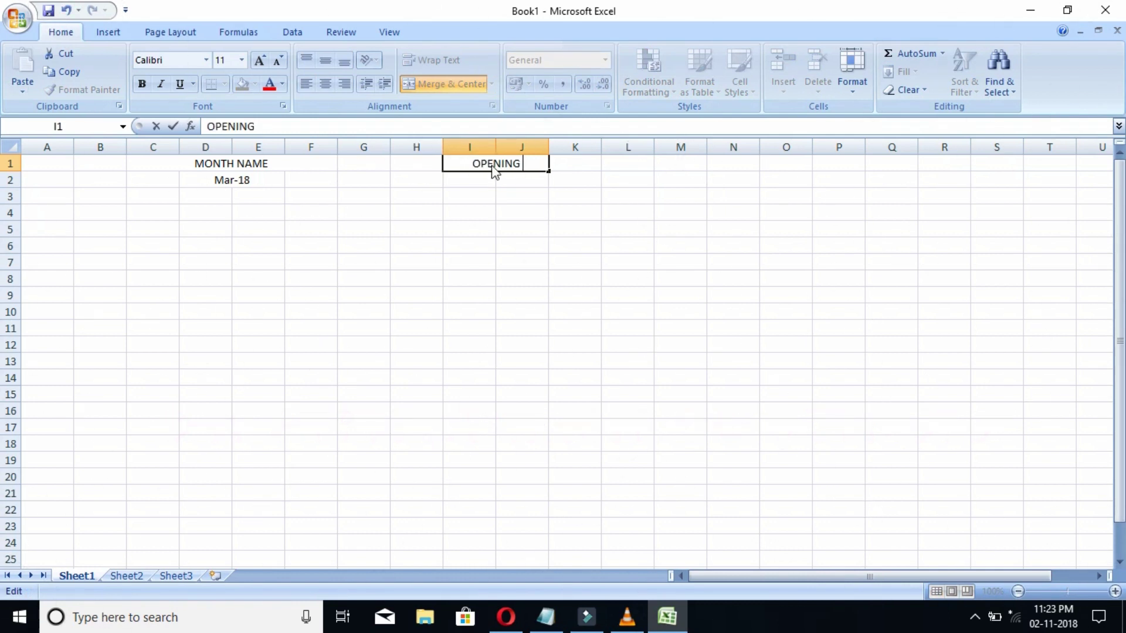
{"action": "type", "text": " BLAN"}
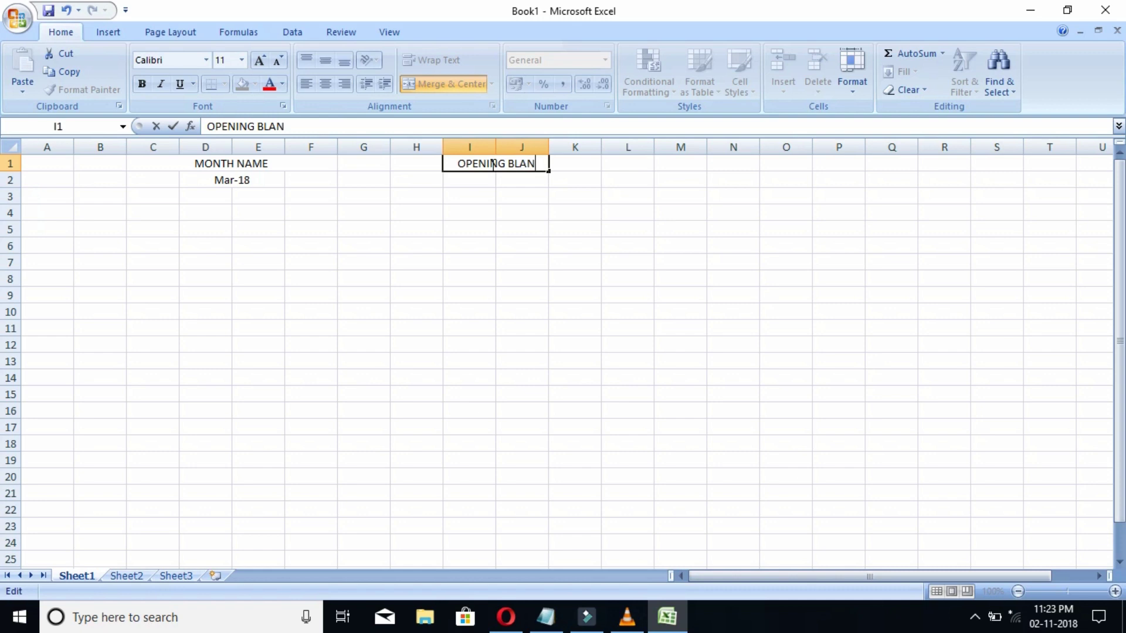
{"action": "key", "text": "BackSpace"}
{"action": "key", "text": "BackSpace"}
{"action": "key", "text": "BackSpace"}
{"action": "type", "text": "A"}
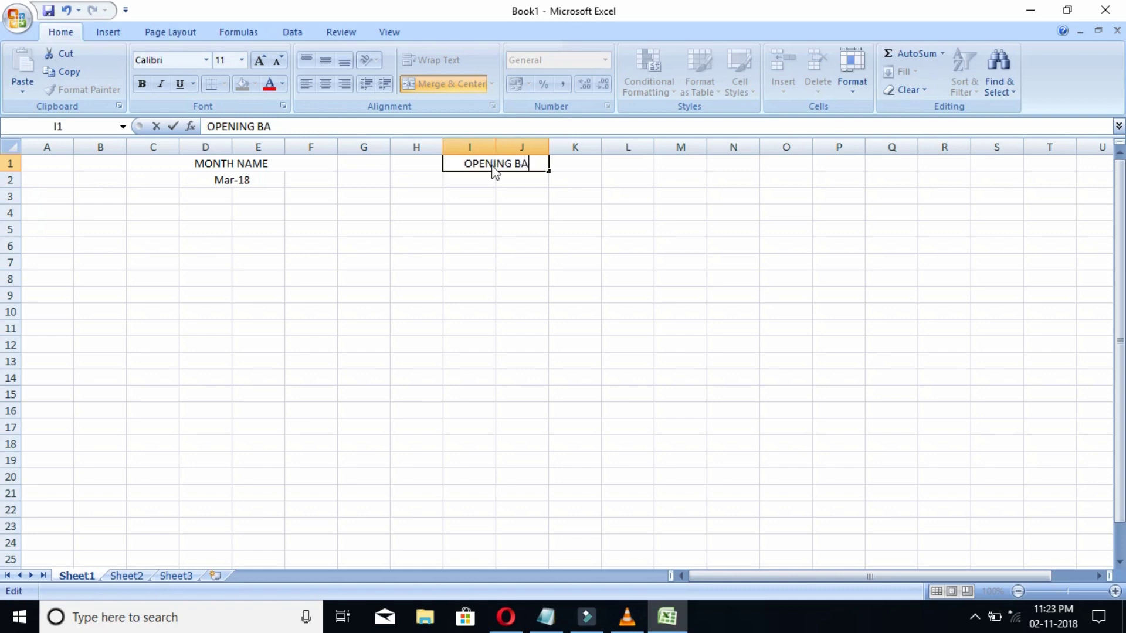
{"action": "type", "text": "LANCE"}
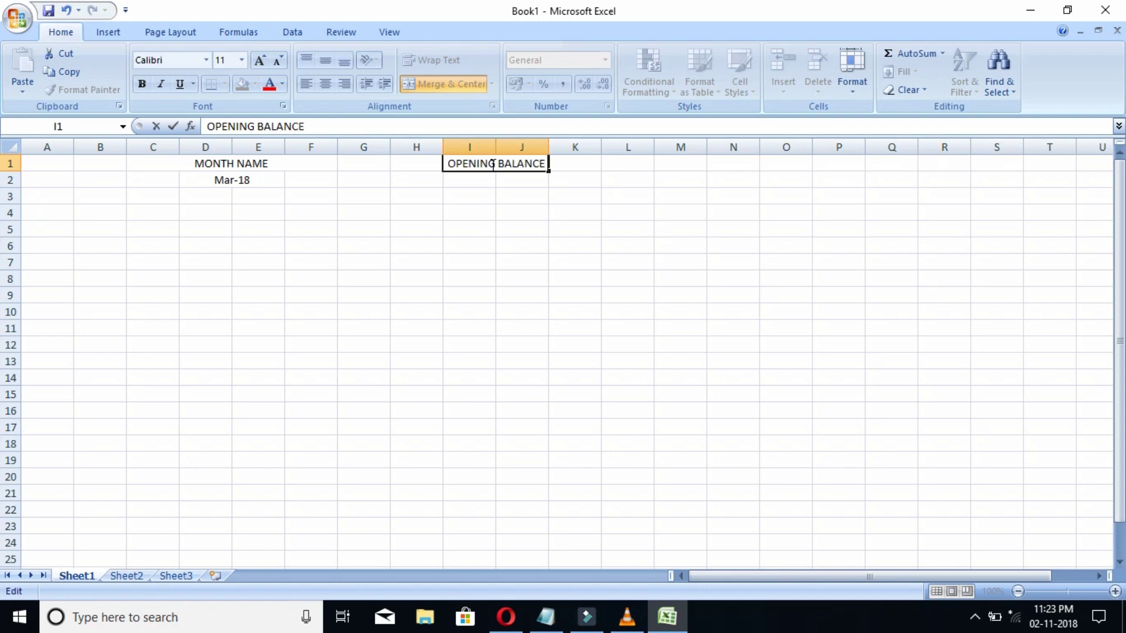
- Merge and center cells I2:J2 under the opening balance heading and enter 20000
{"action": "left_click_drag", "start_coordinate": [470, 181], "coordinate": [500, 182]}
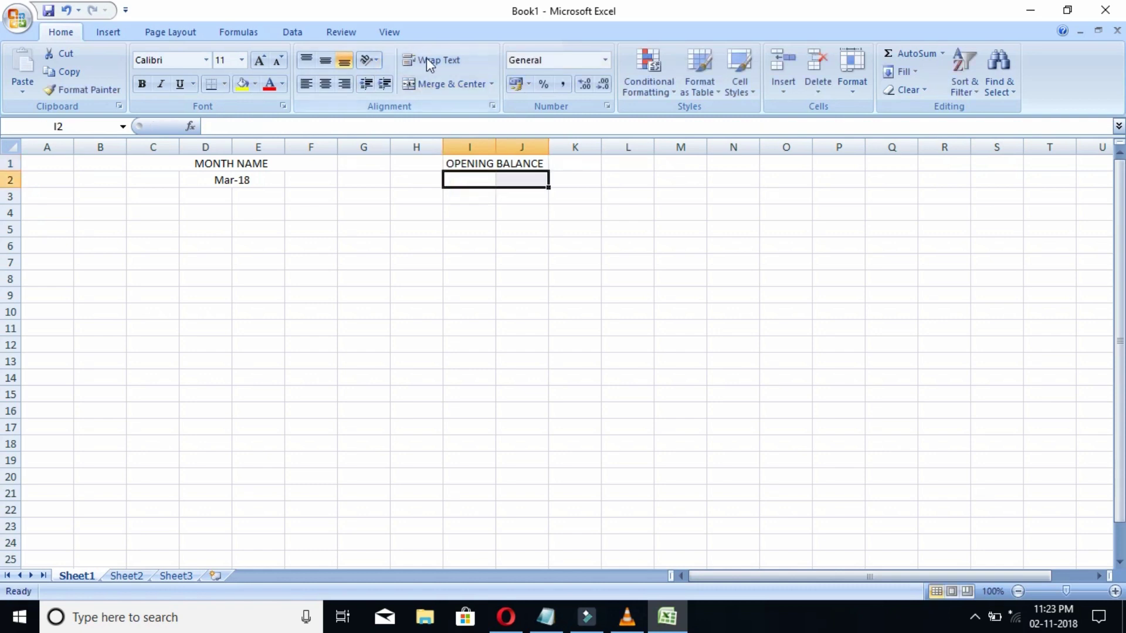
{"action": "left_click", "coordinate": [447, 87]}
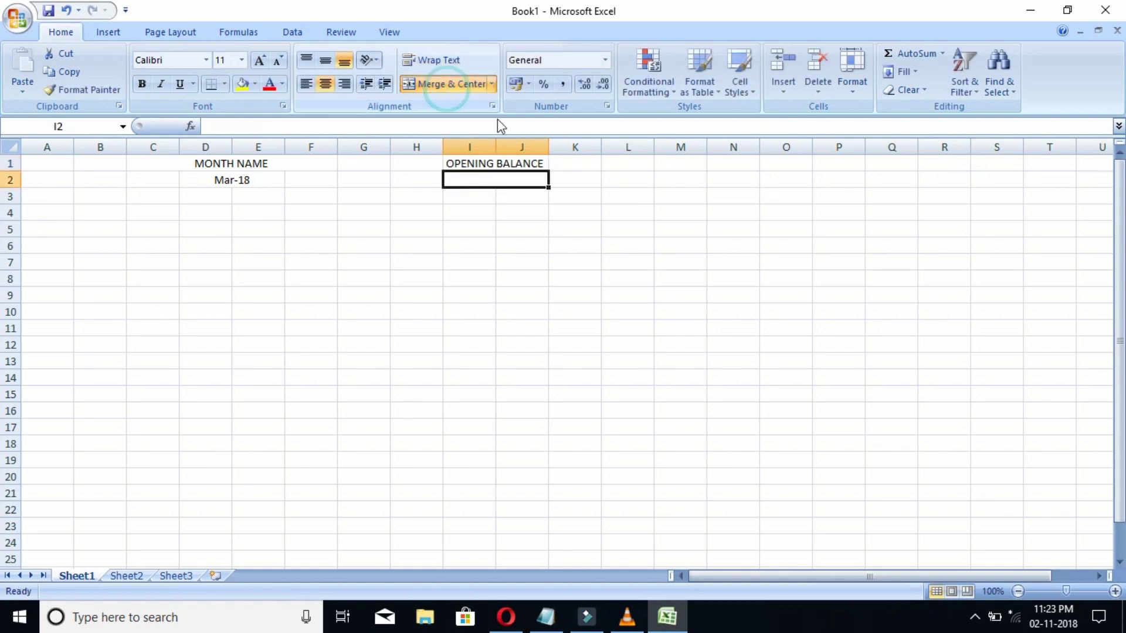
{"action": "double_click", "coordinate": [497, 180]}
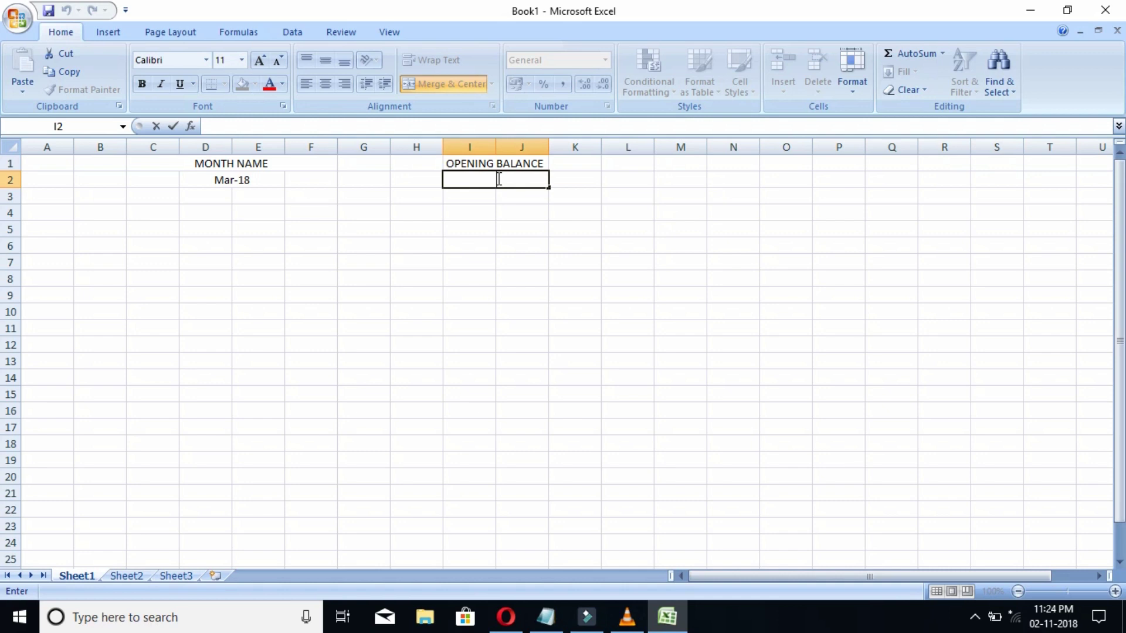
{"action": "type", "text": "20000"}
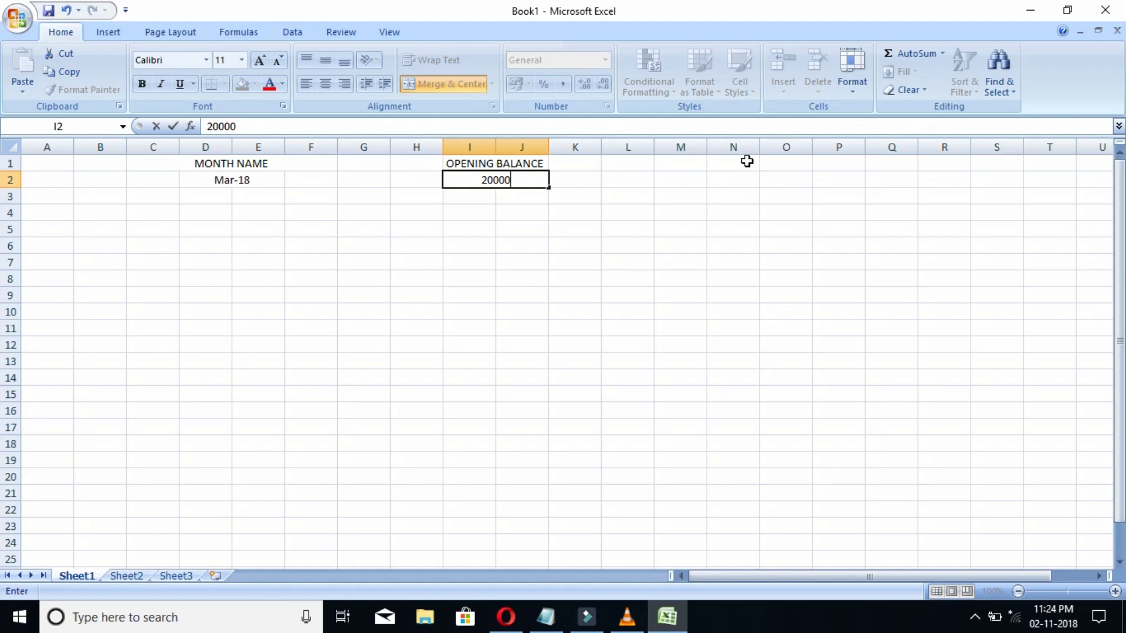
{"action": "left_click_drag", "start_coordinate": [748, 163], "coordinate": [786, 175]}
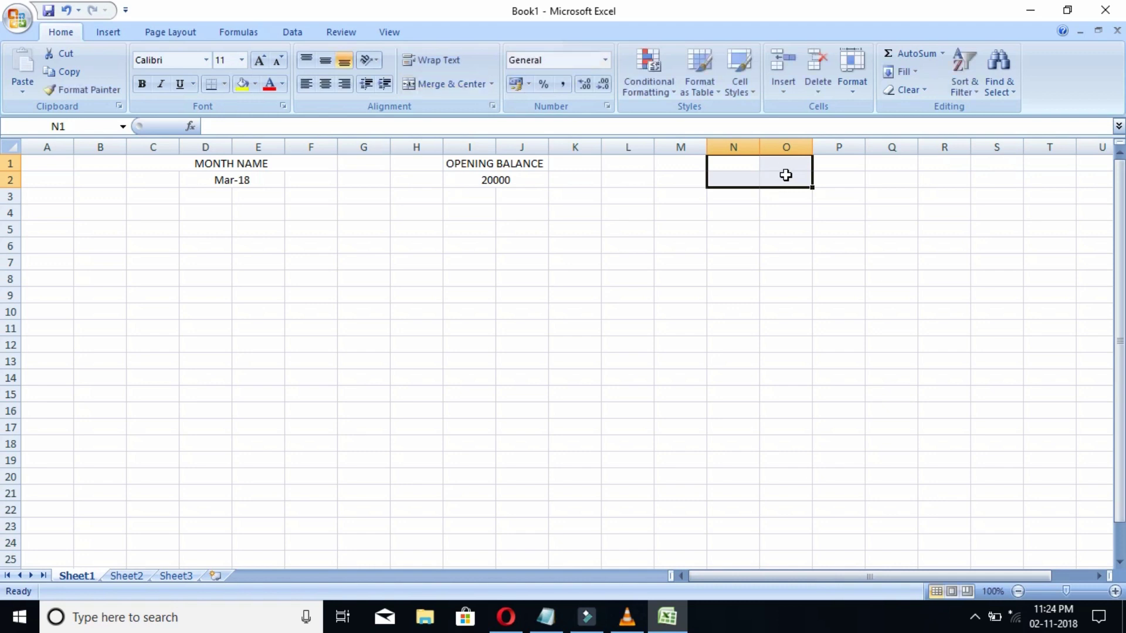
{"action": "left_click", "coordinate": [452, 84]}
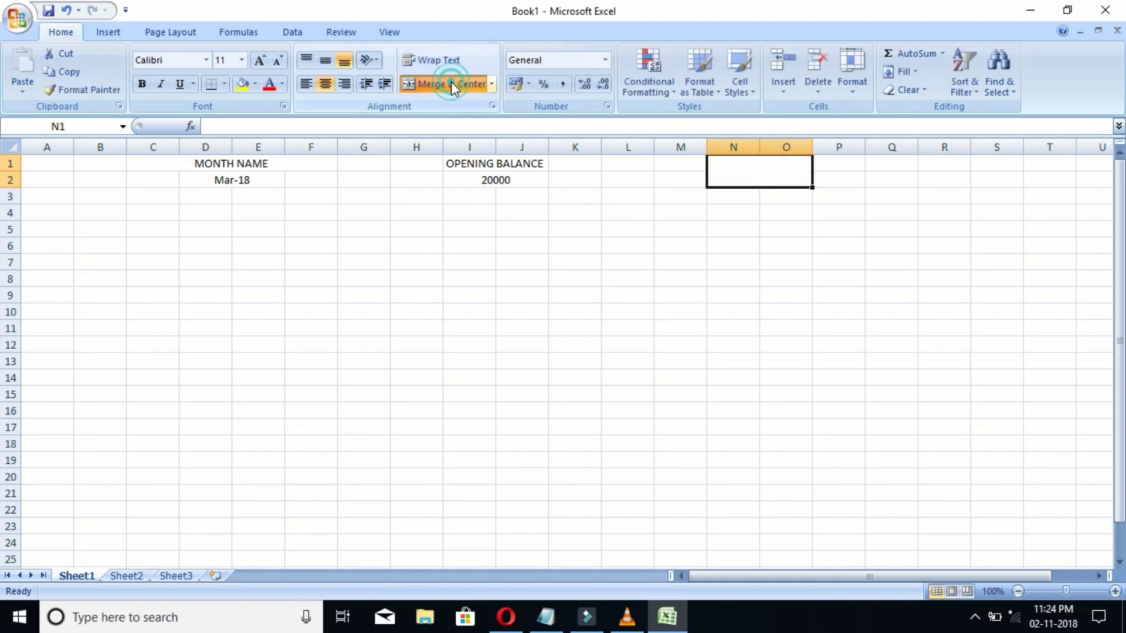
{"action": "key", "text": "ctrl+z"}
{"action": "double_click", "coordinate": [732, 167]}
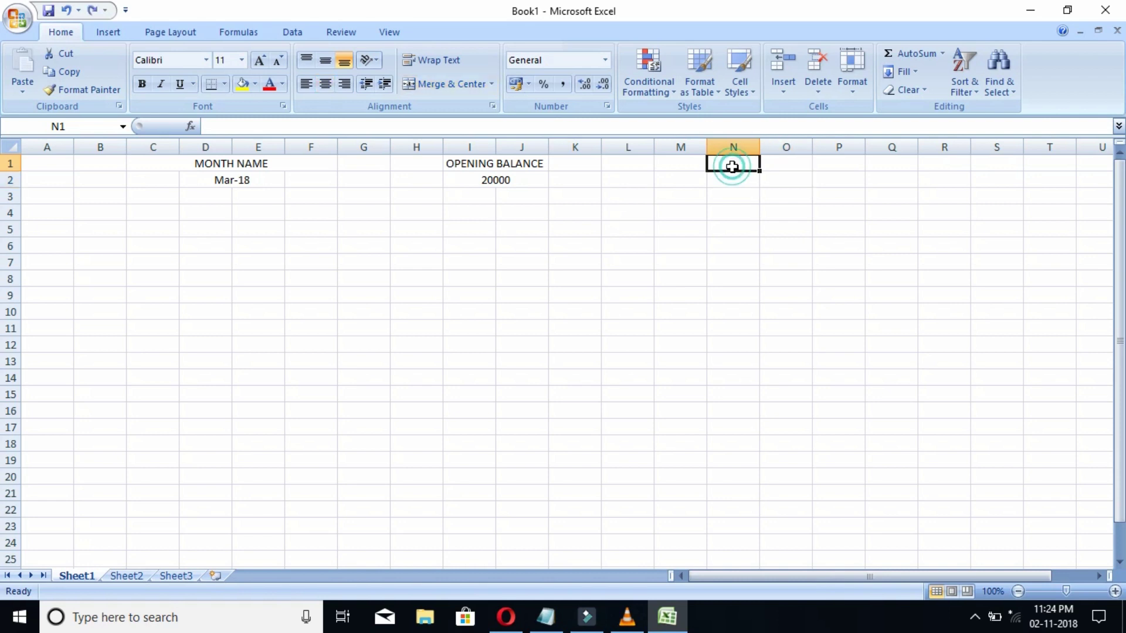
{"action": "left_click", "coordinate": [780, 179]}
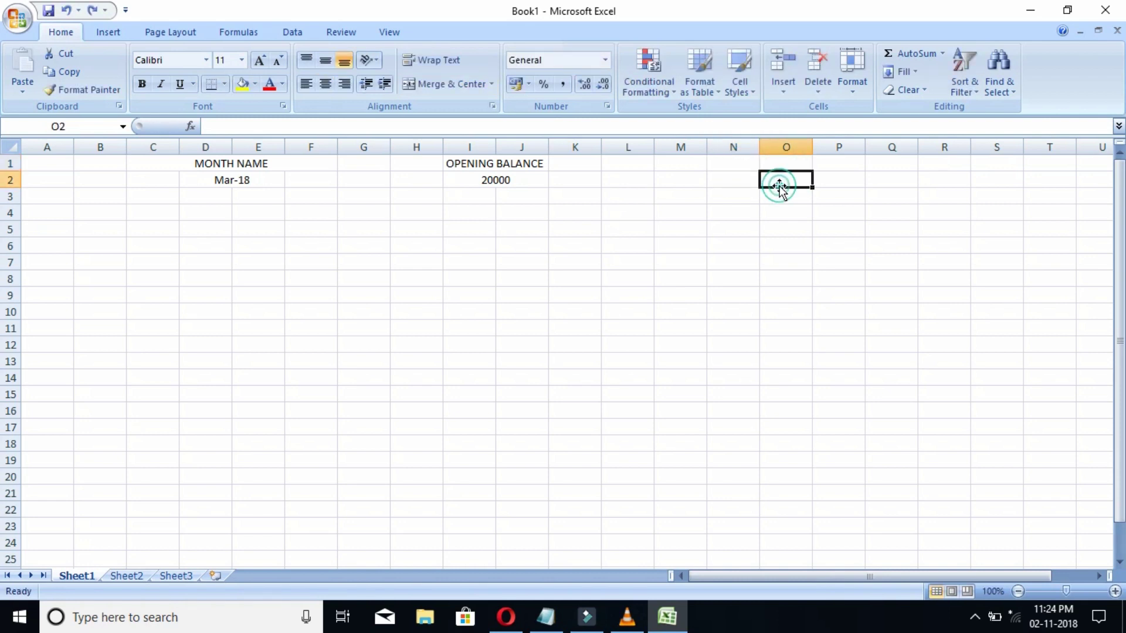
{"action": "left_click_drag", "start_coordinate": [751, 164], "coordinate": [794, 173]}
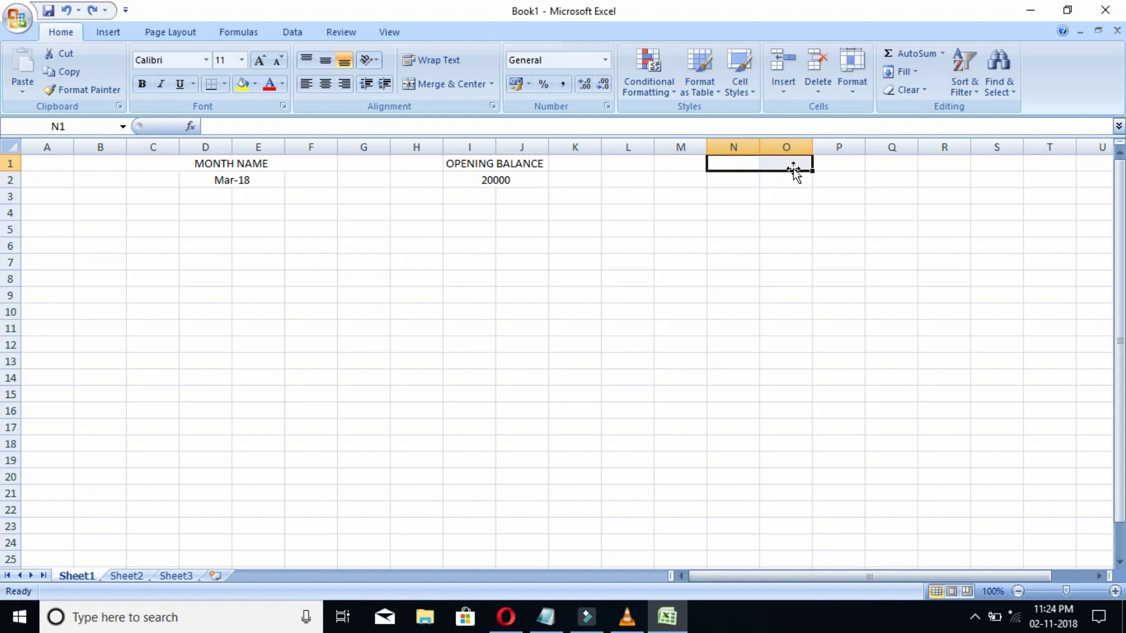
{"action": "left_click", "coordinate": [871, 181]}
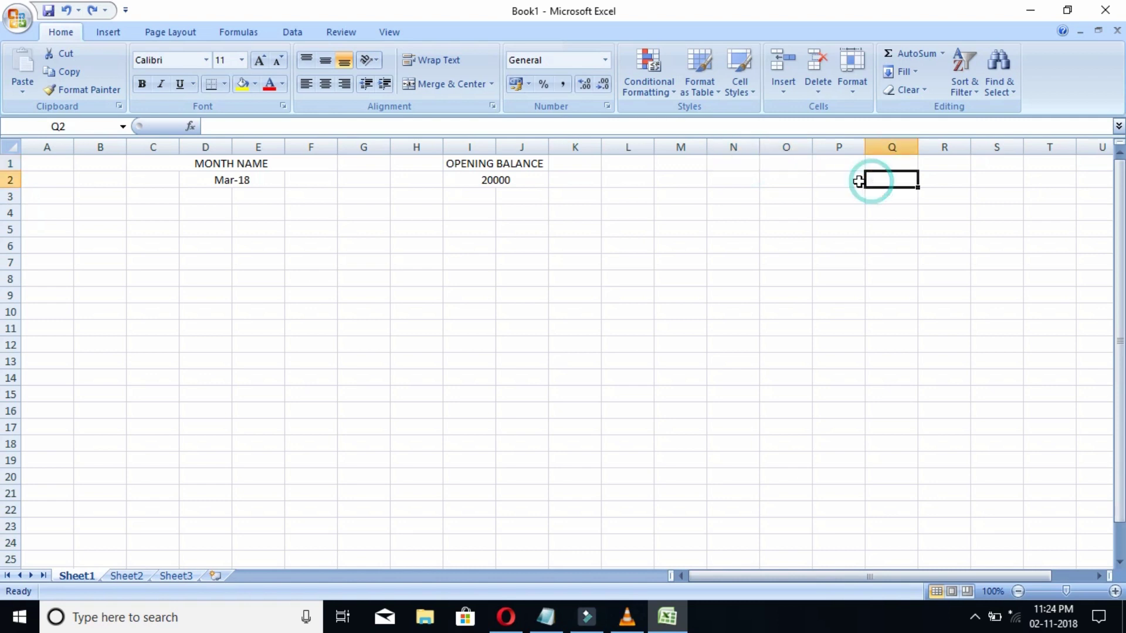
- Merge and center cells P1:Q1 and enter the heading PRESENT BALANCE
{"action": "left_click_drag", "start_coordinate": [827, 163], "coordinate": [896, 159]}
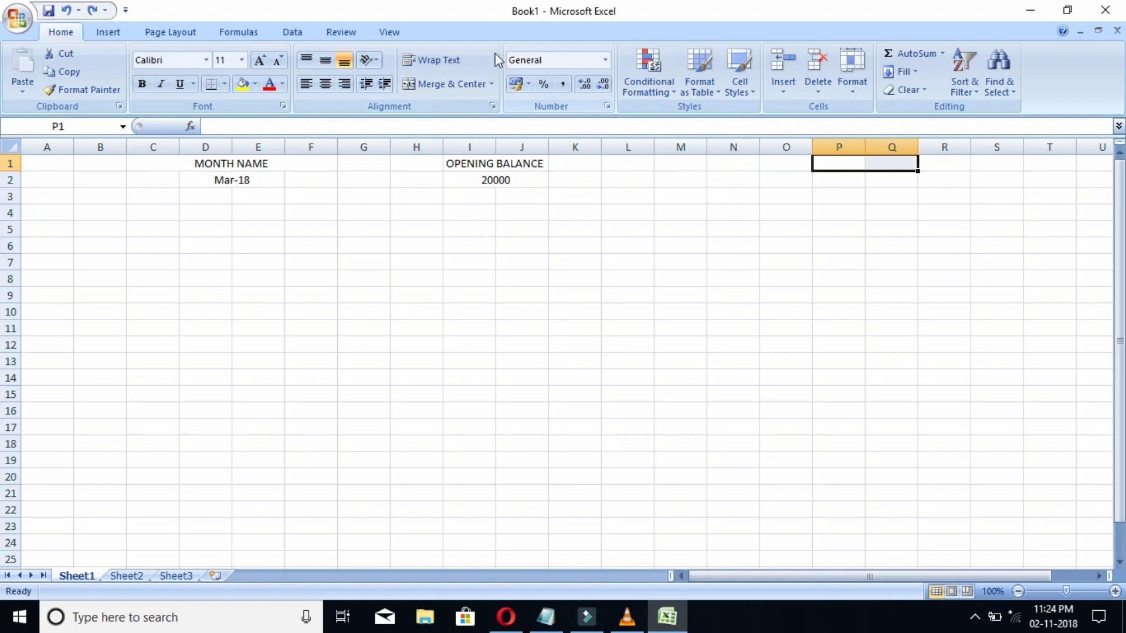
{"action": "left_click", "coordinate": [451, 85]}
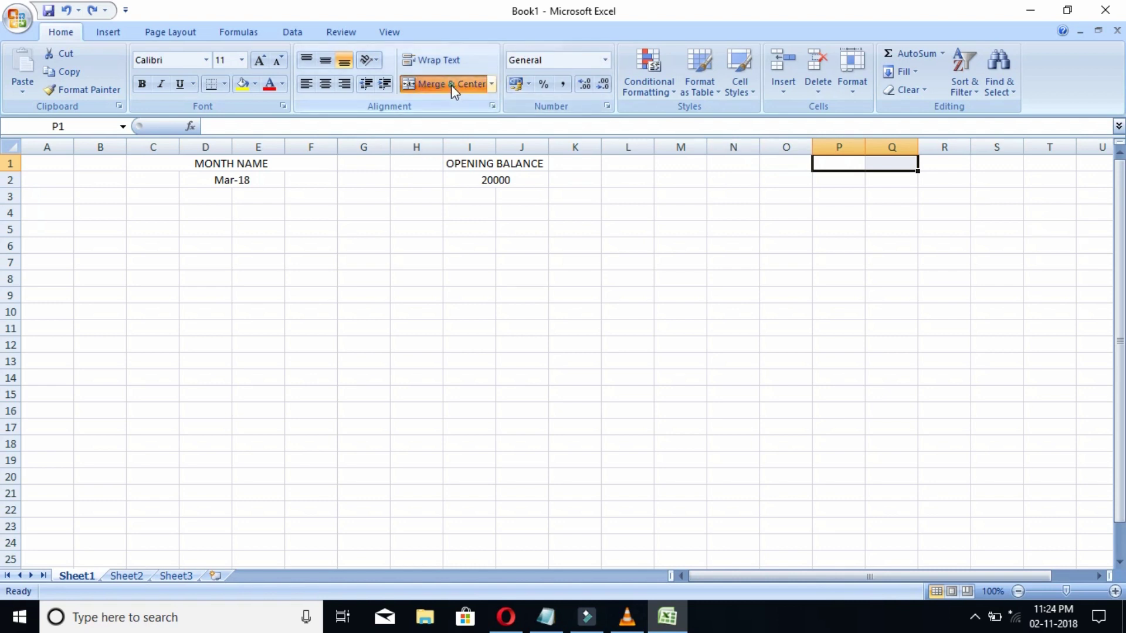
{"action": "double_click", "coordinate": [852, 164]}
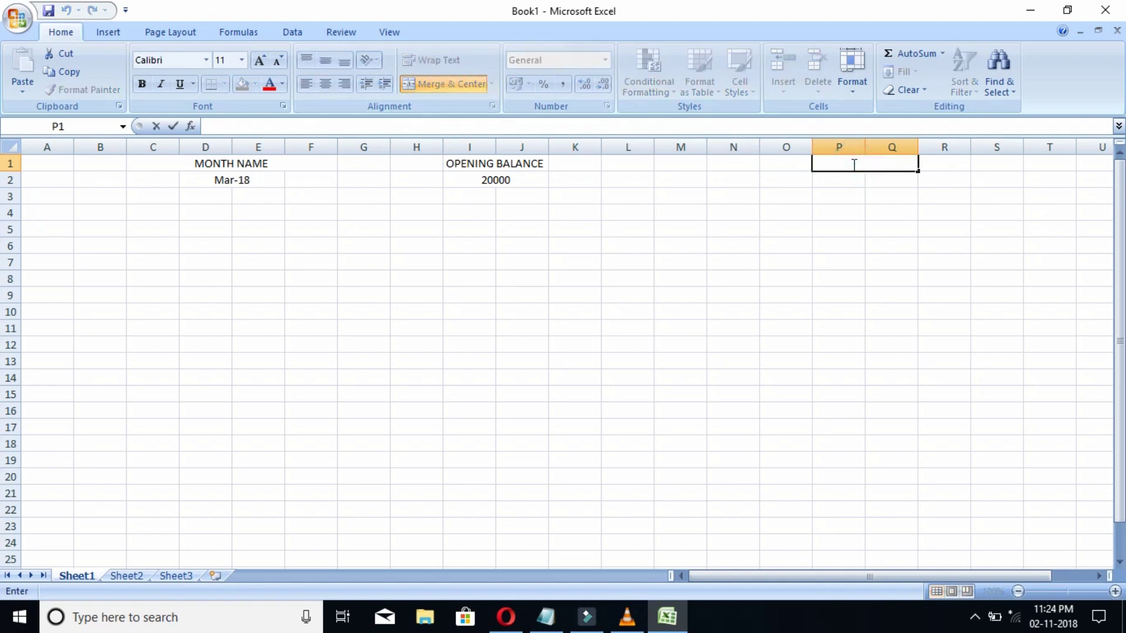
{"action": "type", "text": "PRESENT BALANC"}
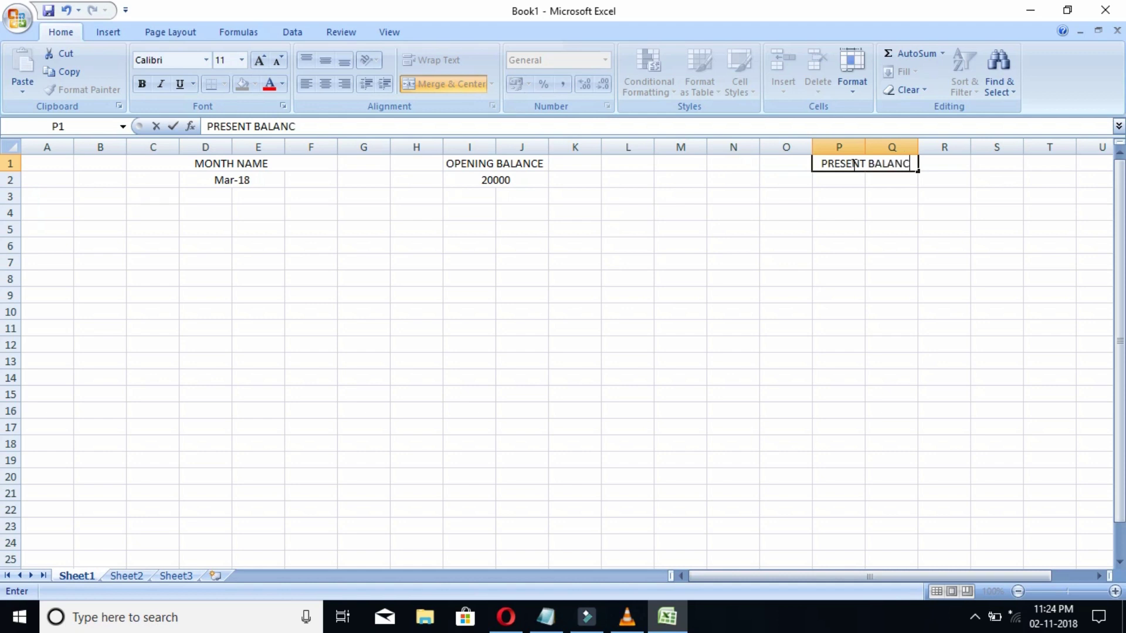
{"action": "type", "text": "E"}
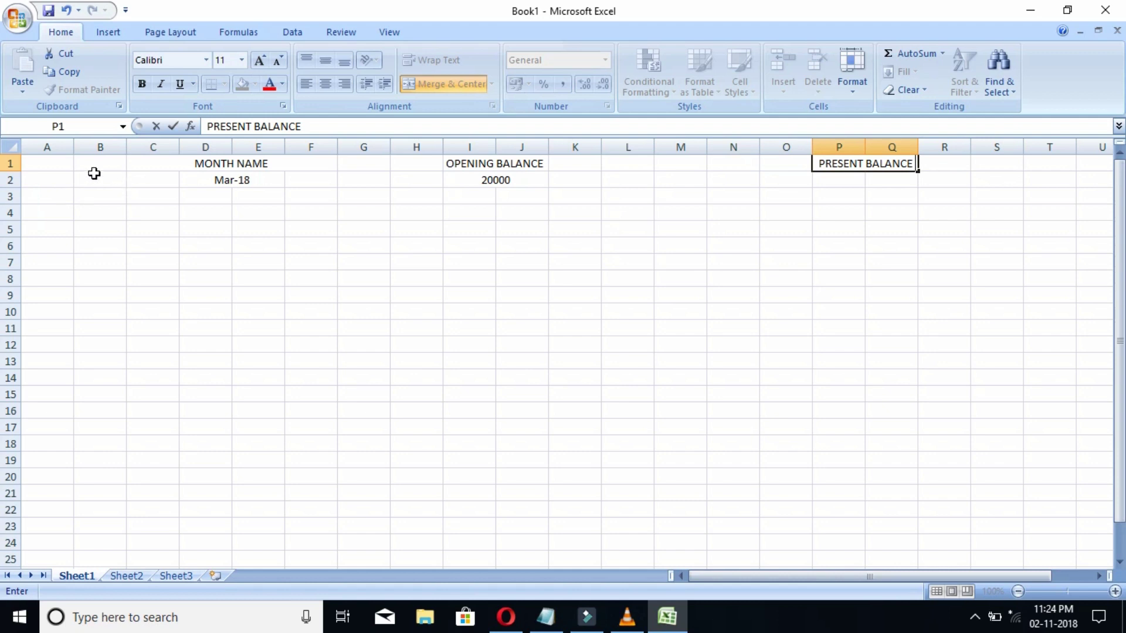
{"action": "left_click", "coordinate": [69, 164]}
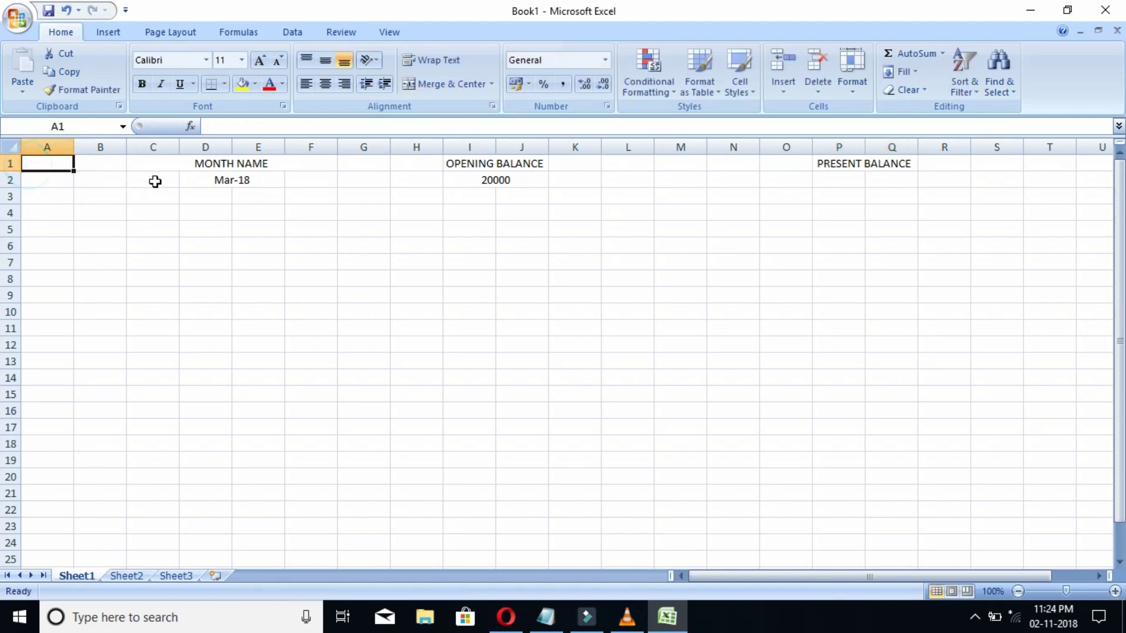
{"action": "left_click", "coordinate": [61, 191]}
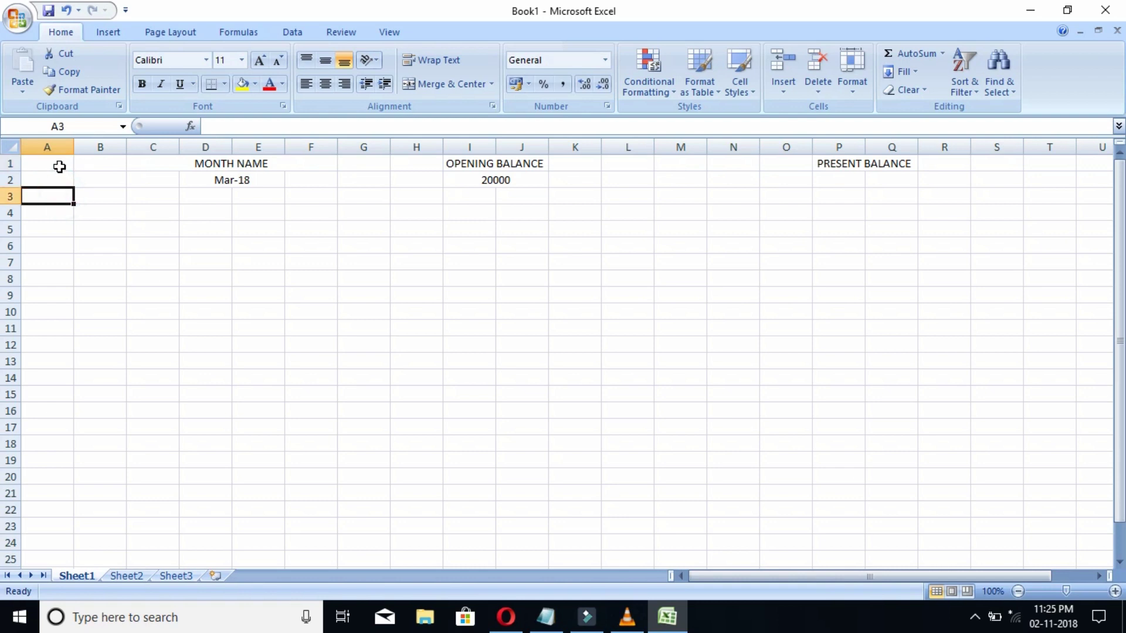
- Fill the heading row A1:Q1 with light blue and set its font colour to red
{"action": "left_click_drag", "start_coordinate": [58, 166], "coordinate": [847, 166]}
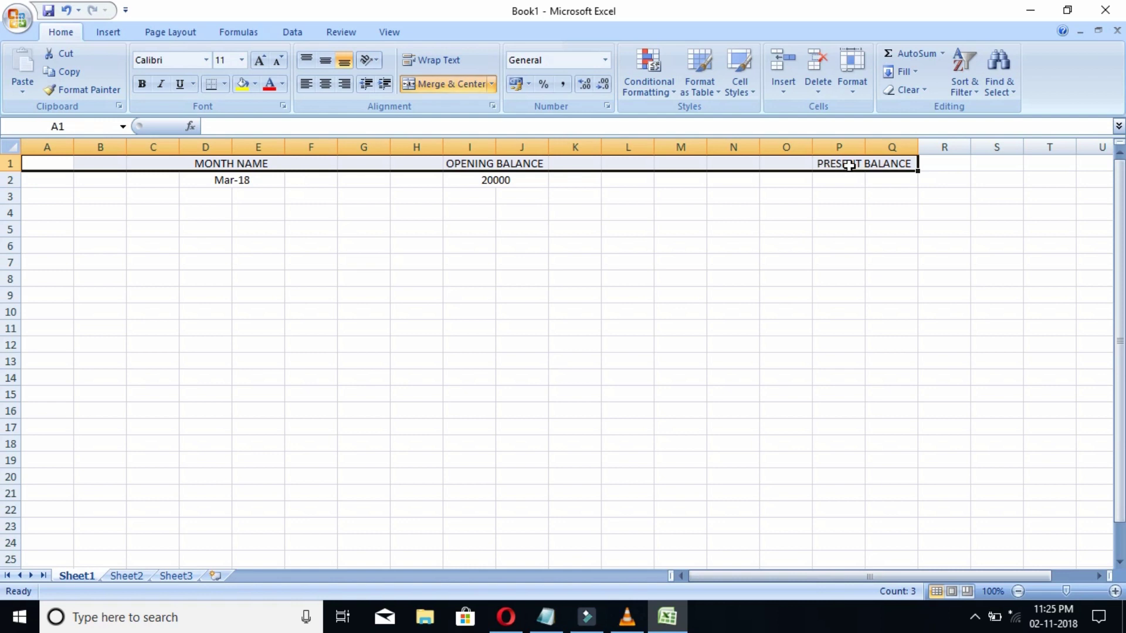
{"action": "left_click", "coordinate": [255, 83]}
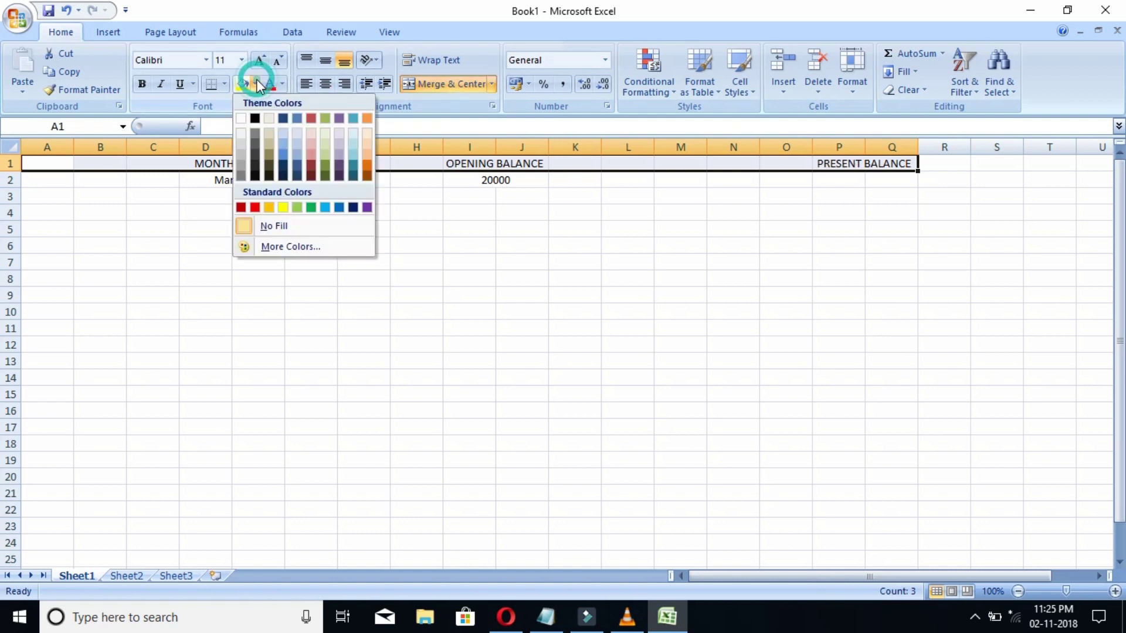
{"action": "left_click", "coordinate": [284, 143]}
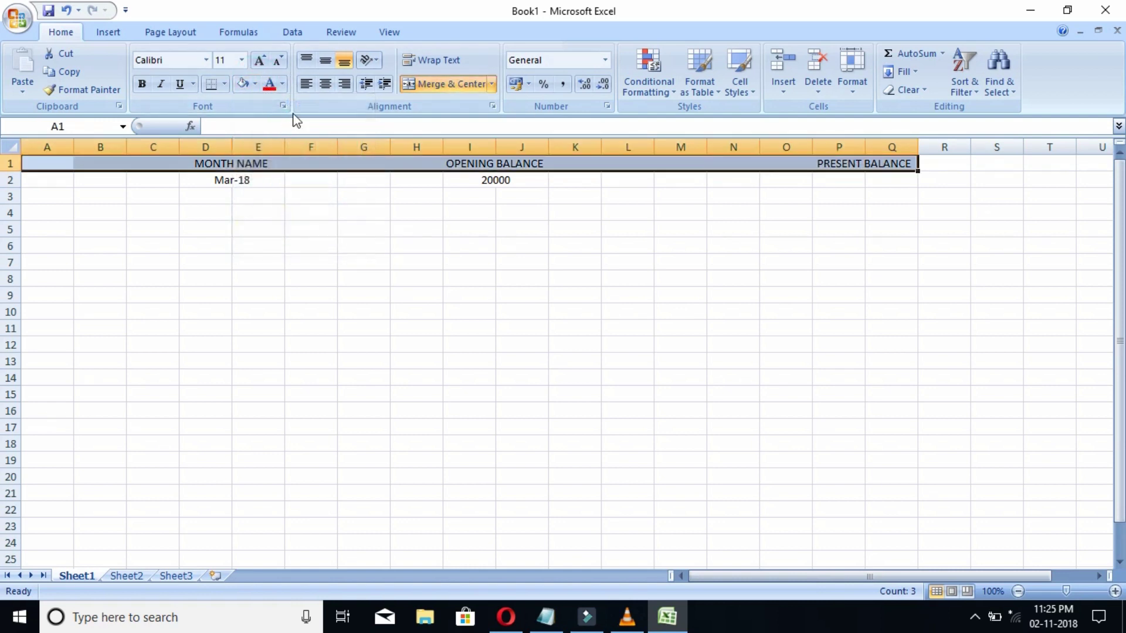
{"action": "left_click", "coordinate": [284, 83]}
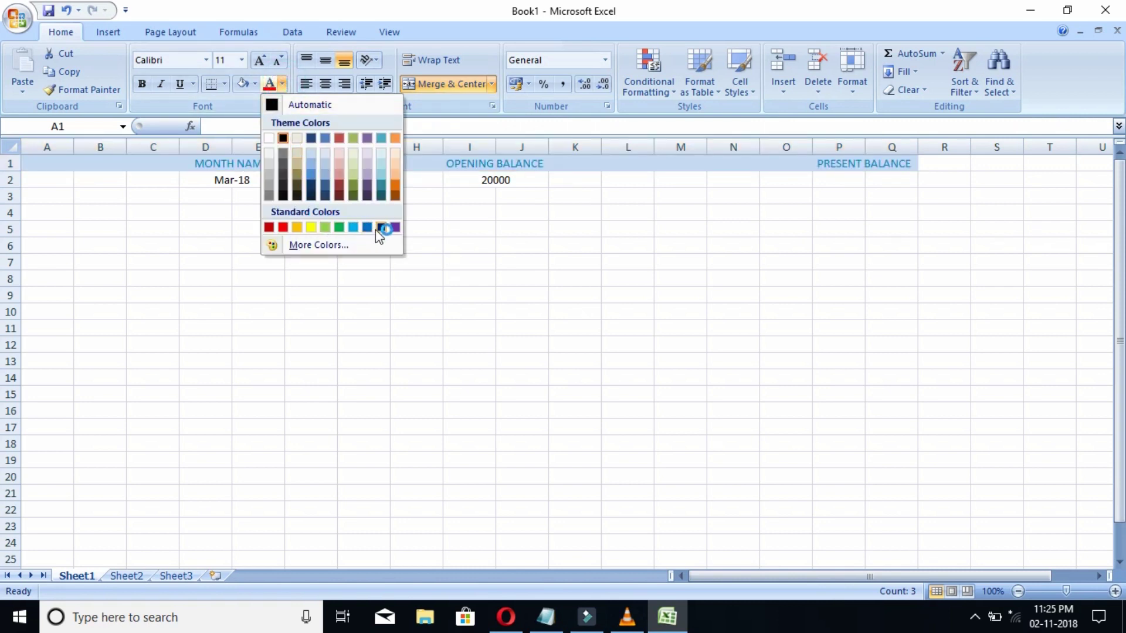
{"action": "left_click", "coordinate": [284, 228]}
{"action": "left_click", "coordinate": [709, 279]}
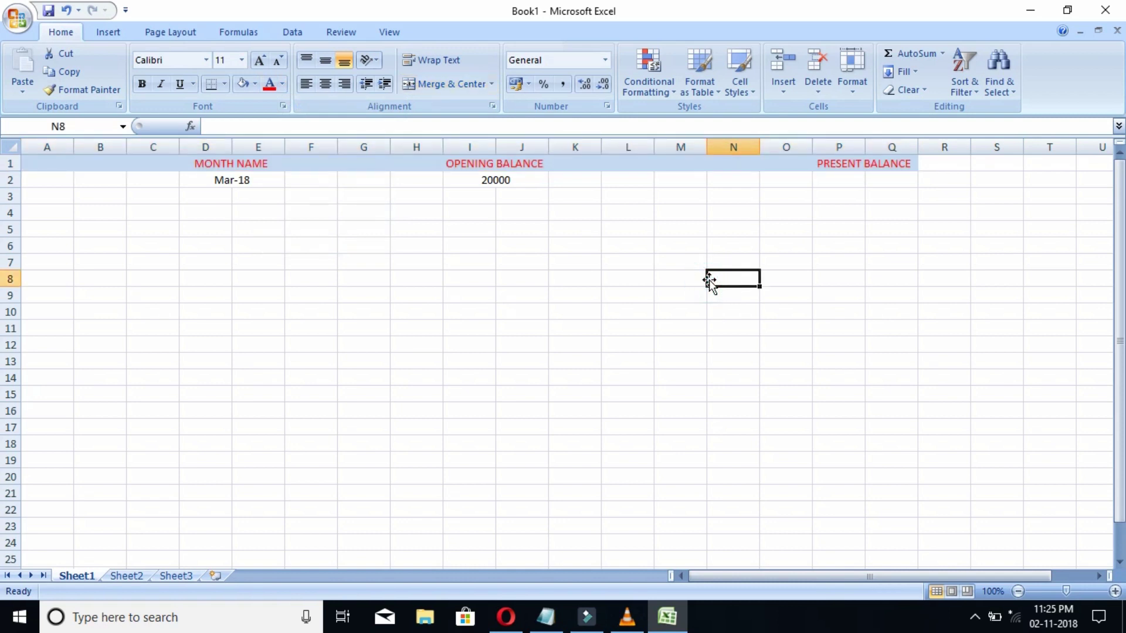
- Fill the month cell D2 with light pink and the opening balance cell I2 with light green
{"action": "left_click", "coordinate": [202, 186]}
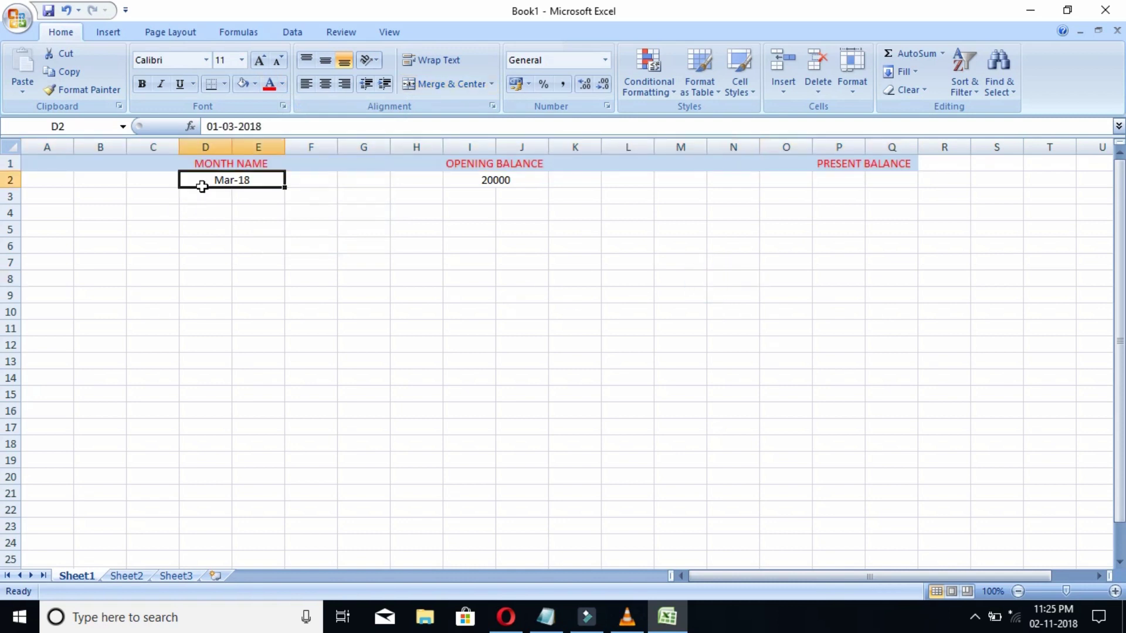
{"action": "left_click", "coordinate": [254, 84]}
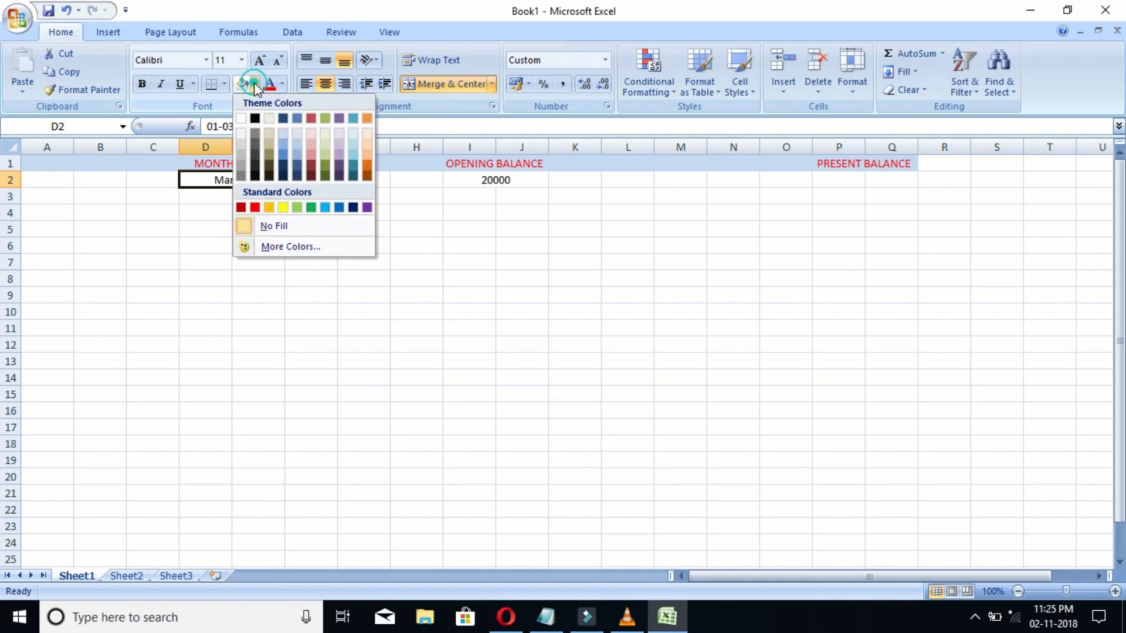
{"action": "left_click", "coordinate": [311, 135]}
{"action": "left_click", "coordinate": [483, 186]}
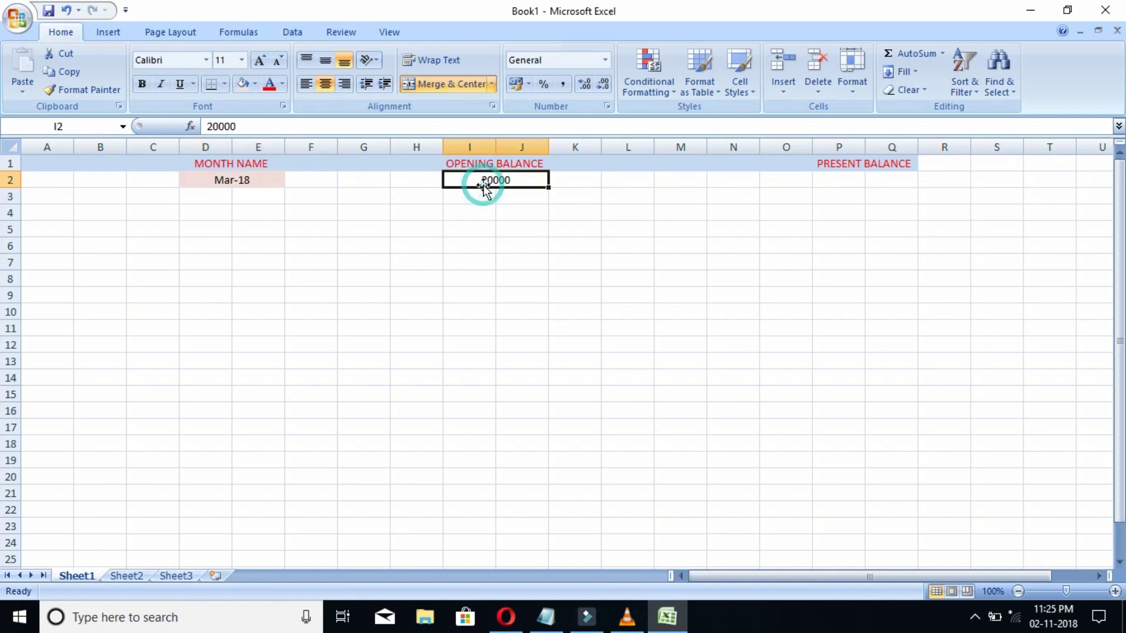
{"action": "left_click", "coordinate": [256, 85]}
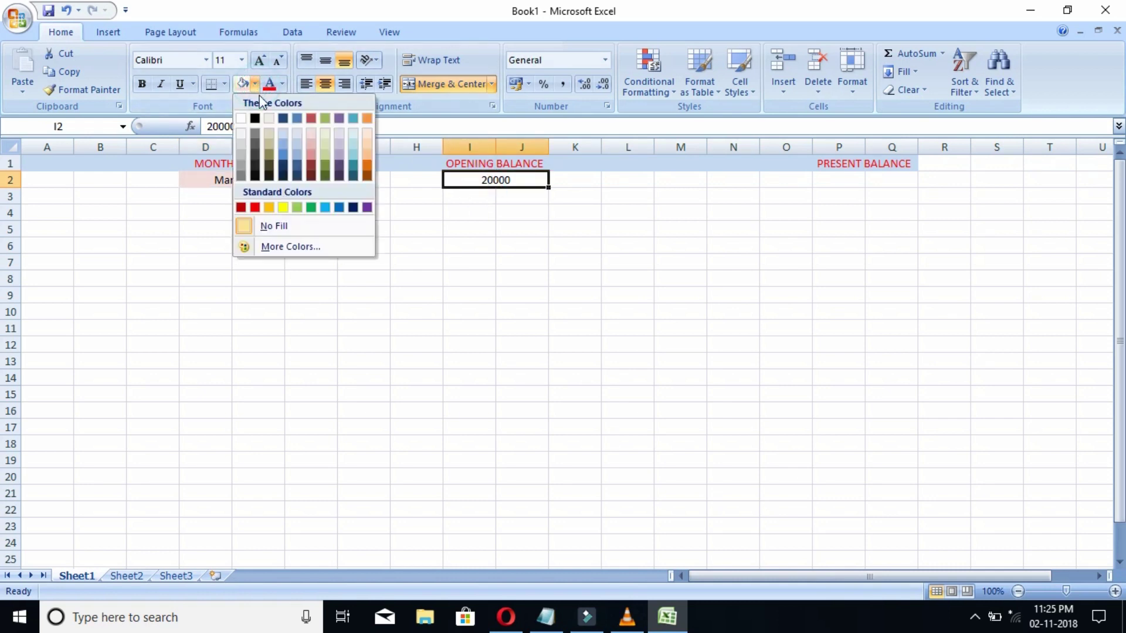
{"action": "left_click", "coordinate": [326, 135]}
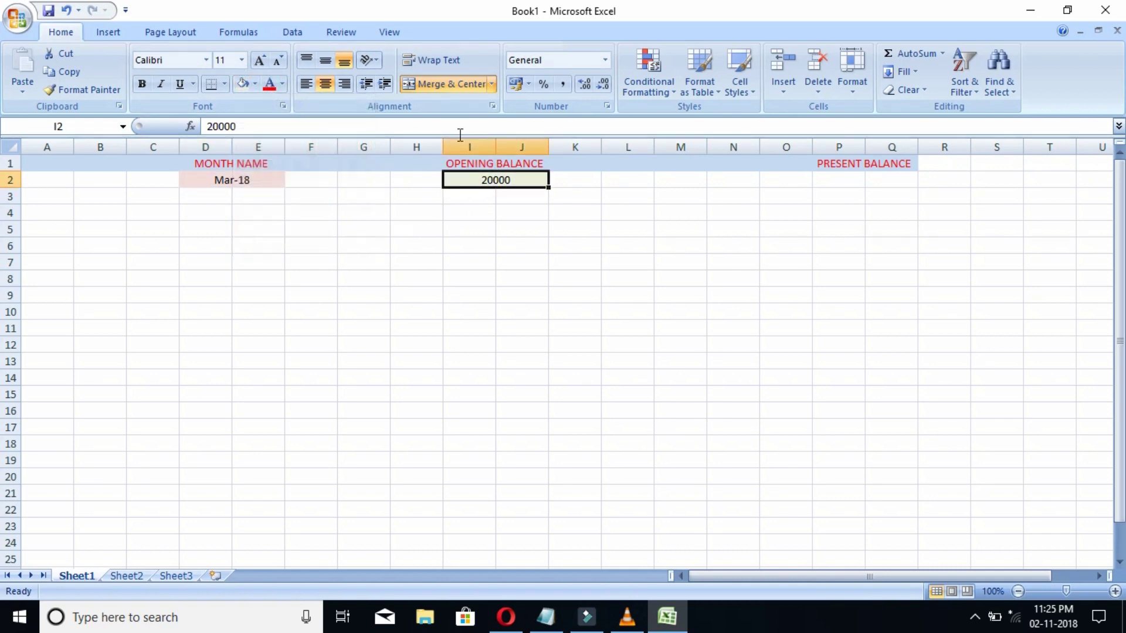
- Merge and center cells P2:Q2 under the present balance heading and fill them with a slightly darker light green
{"action": "left_click", "coordinate": [848, 183]}
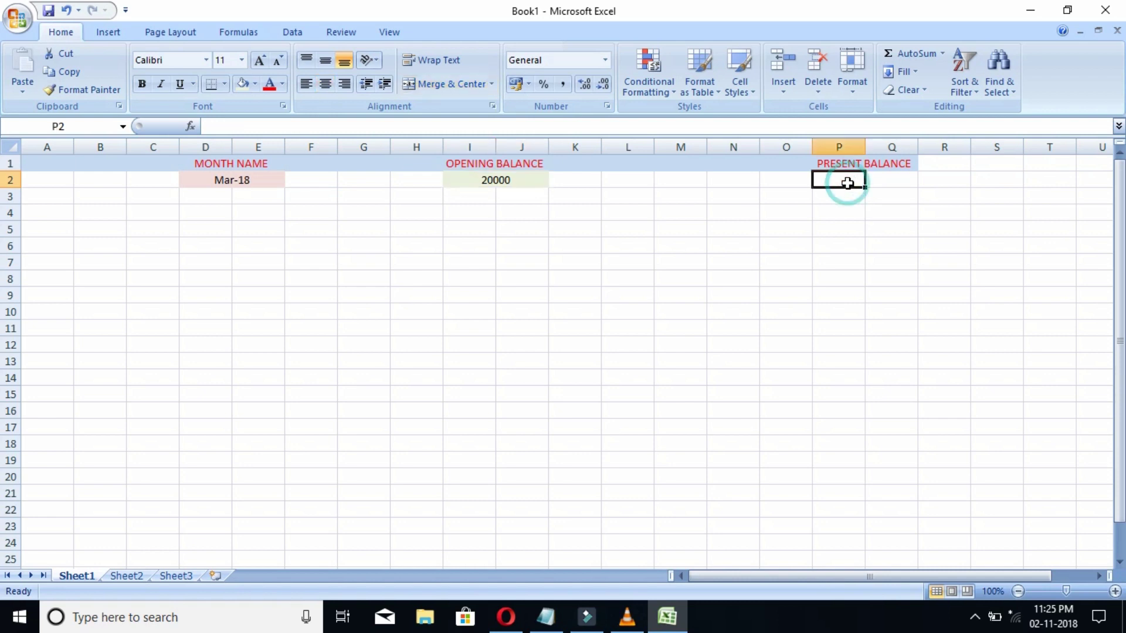
{"action": "left_click", "coordinate": [879, 185]}
{"action": "left_click_drag", "start_coordinate": [854, 185], "coordinate": [880, 182]}
{"action": "left_click", "coordinate": [465, 86]}
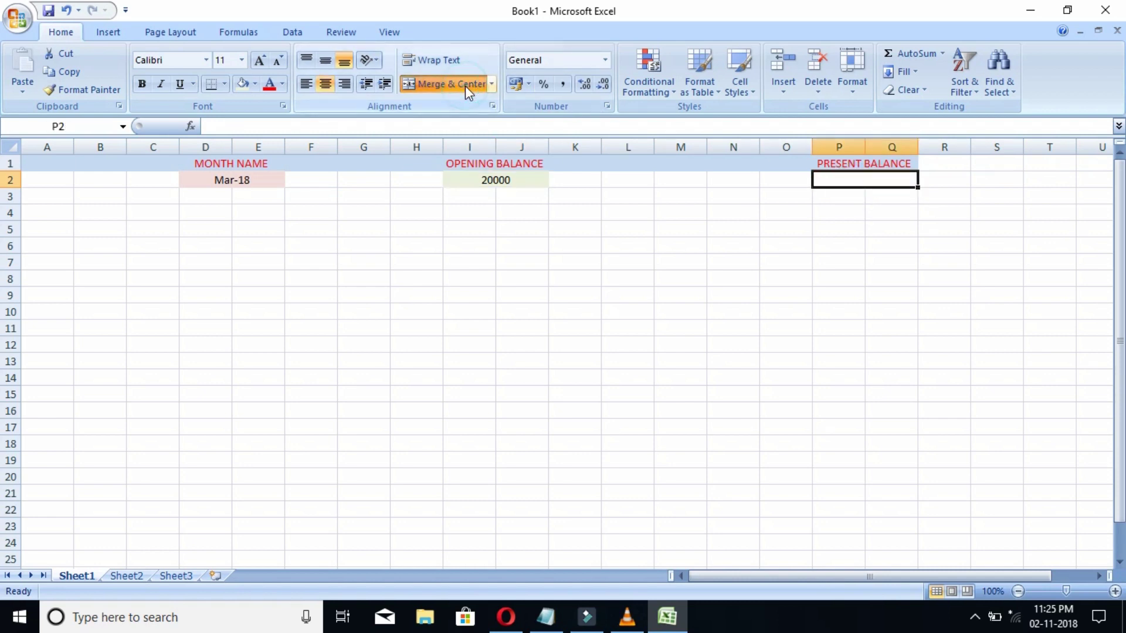
{"action": "left_click", "coordinate": [256, 82]}
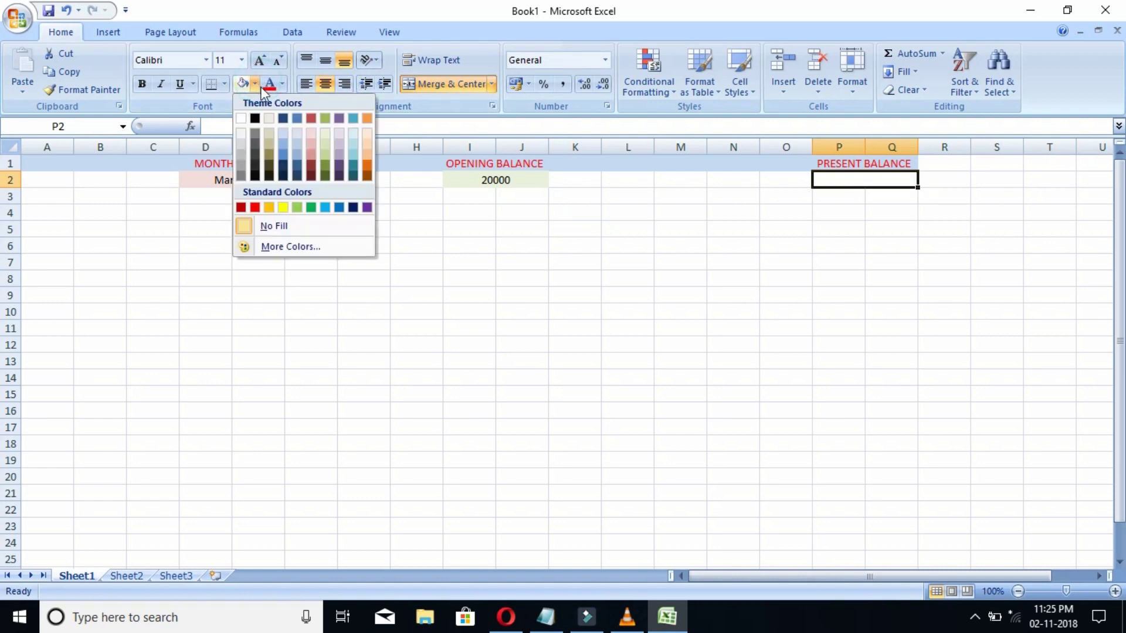
{"action": "left_click", "coordinate": [330, 146]}
{"action": "left_click", "coordinate": [435, 281]}
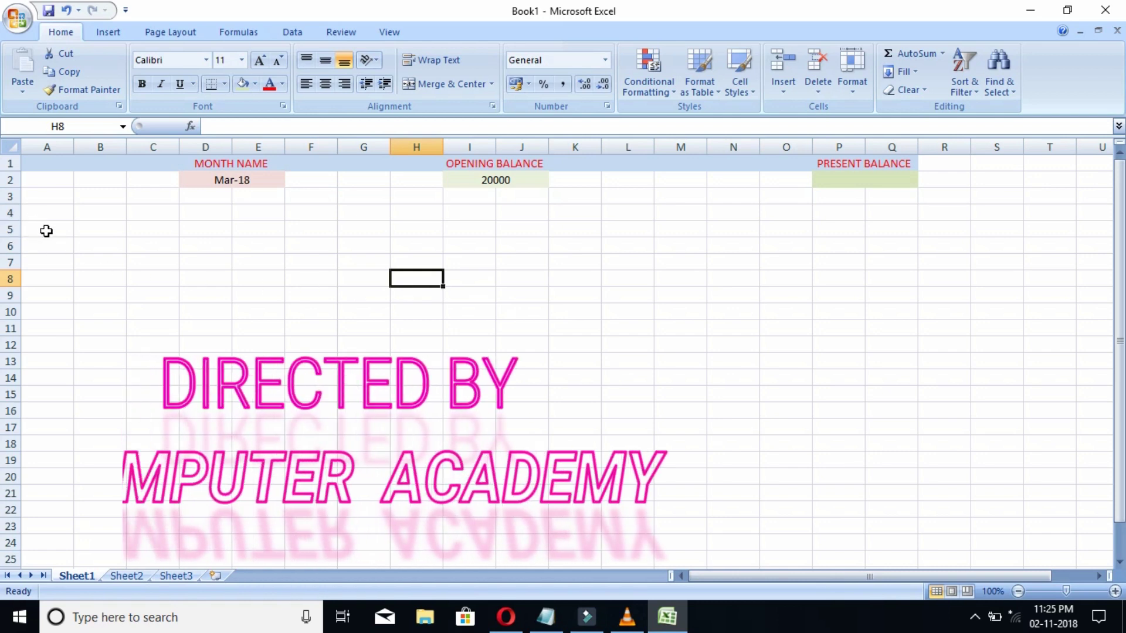
- Enter the column headings SL NO in A5 and DATE in B5
{"action": "left_click", "coordinate": [46, 230]}
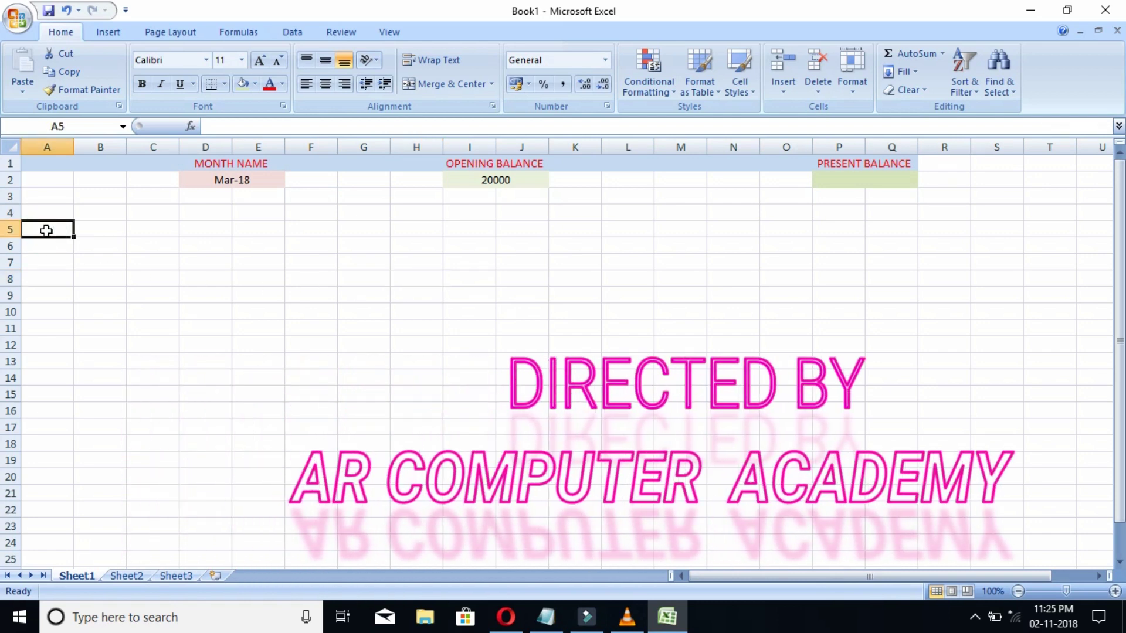
{"action": "type", "text": "SL"}
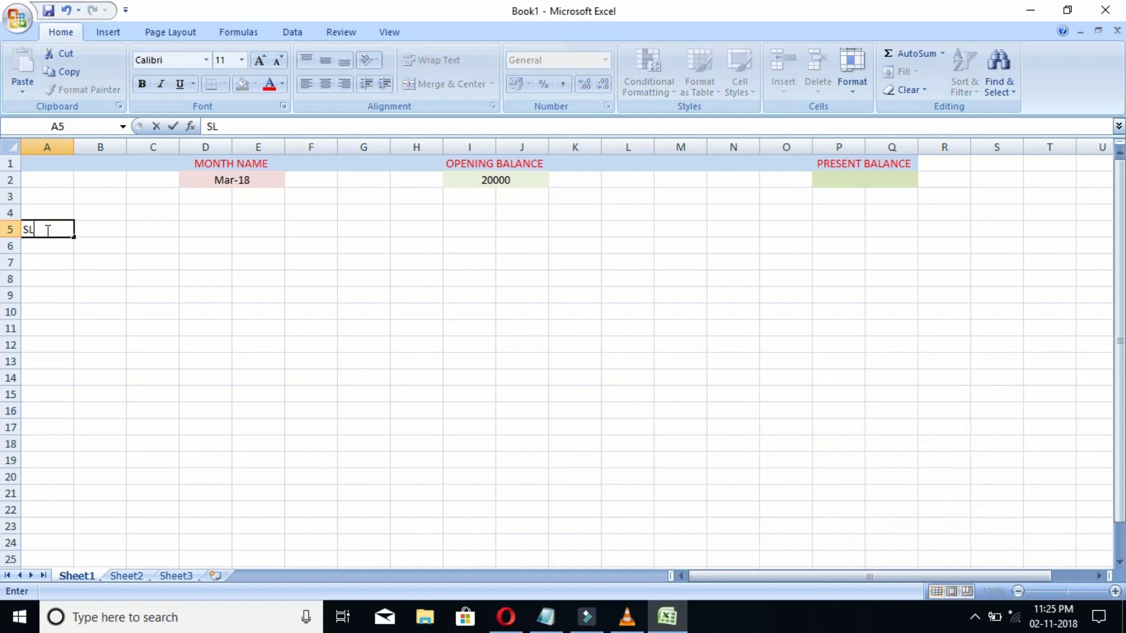
{"action": "type", "text": " NO"}
{"action": "key", "text": "Tab"}
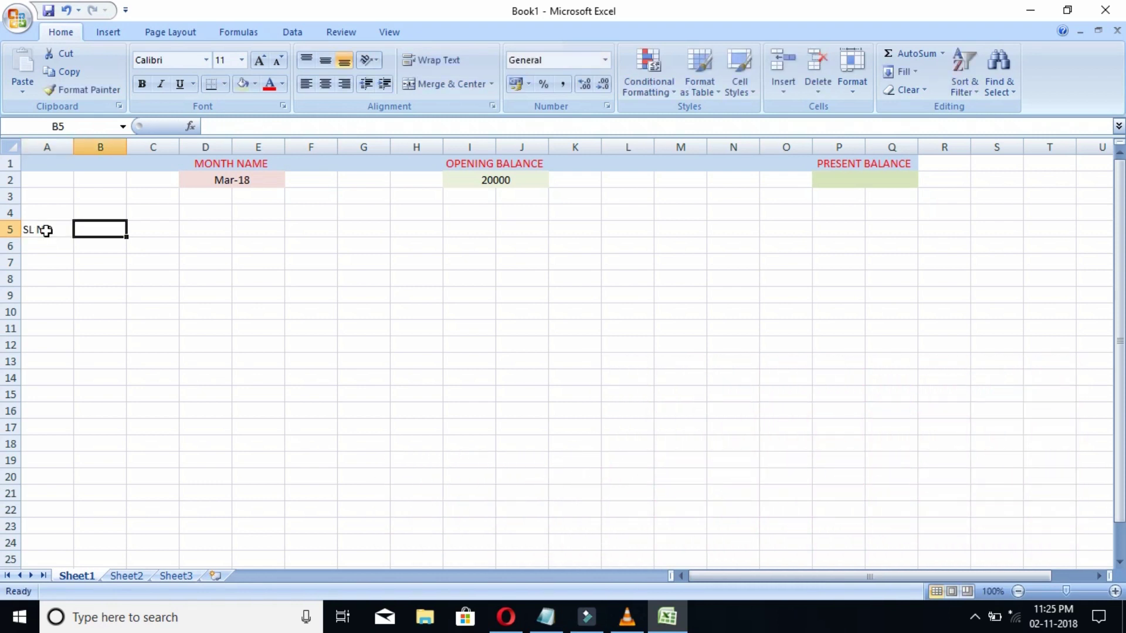
{"action": "type", "text": "DATE"}
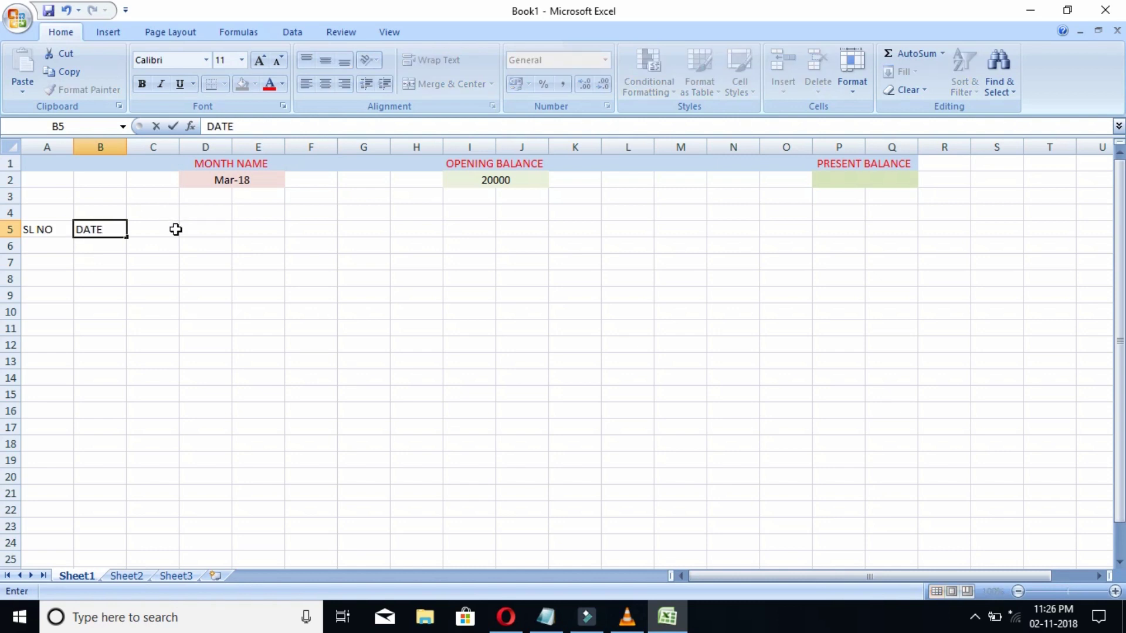
{"action": "left_click", "coordinate": [174, 228]}
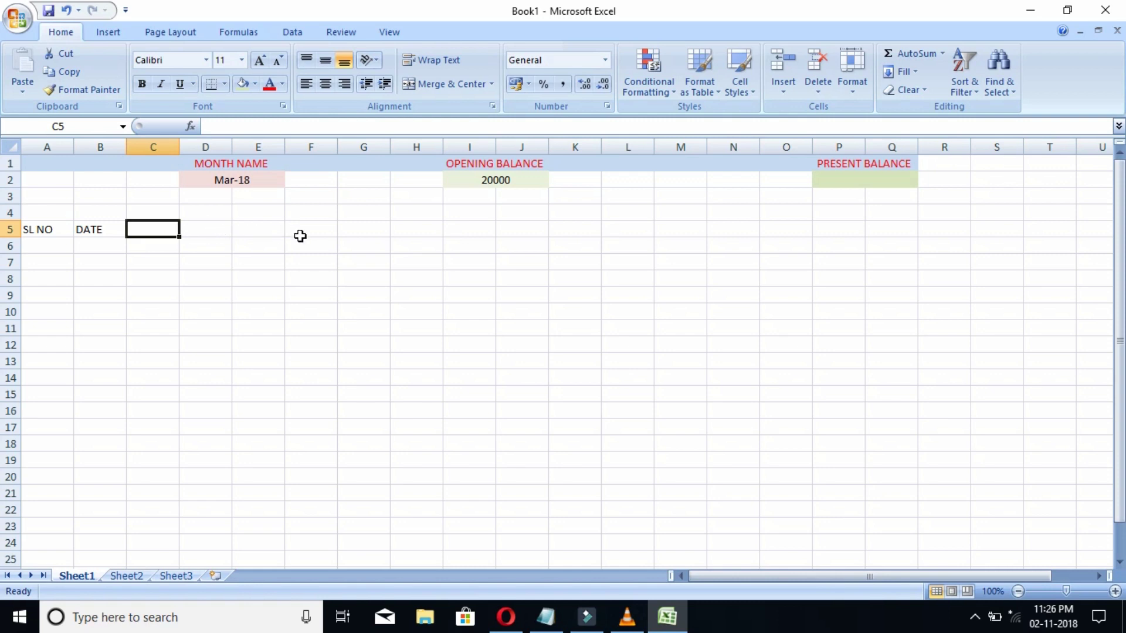
- Merge and center cells C5:F5 and enter the heading DAILY EXPENSES DETAILS
{"action": "left_click_drag", "start_coordinate": [168, 230], "coordinate": [288, 230]}
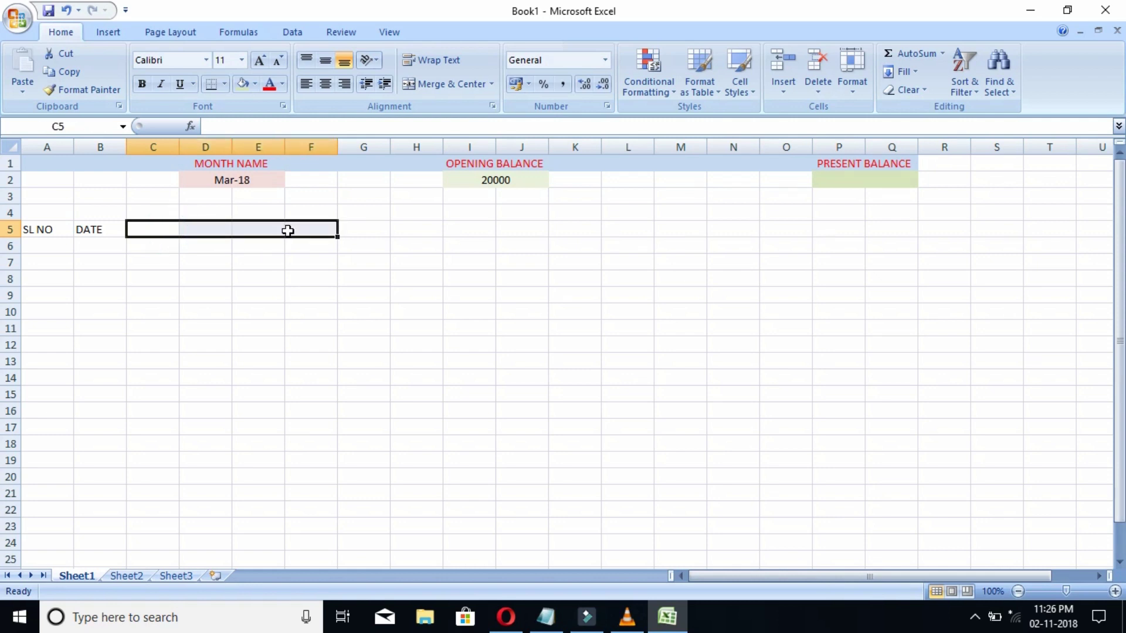
{"action": "left_click", "coordinate": [441, 83]}
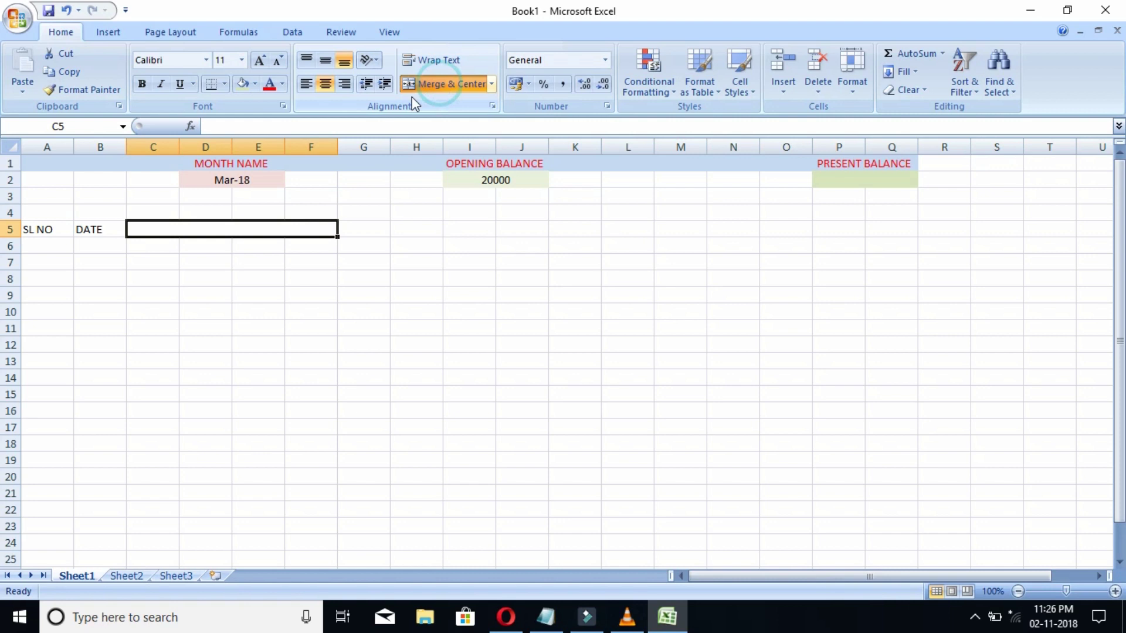
{"action": "left_click", "coordinate": [207, 233]}
{"action": "type", "text": "DAI"}
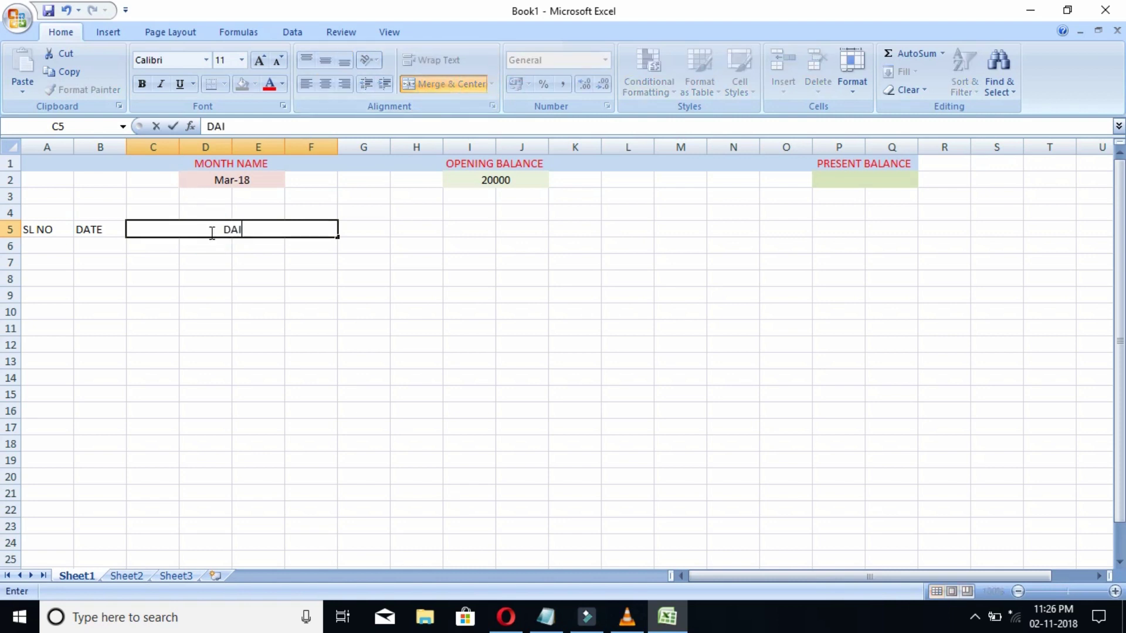
{"action": "type", "text": "LY EXPENS"}
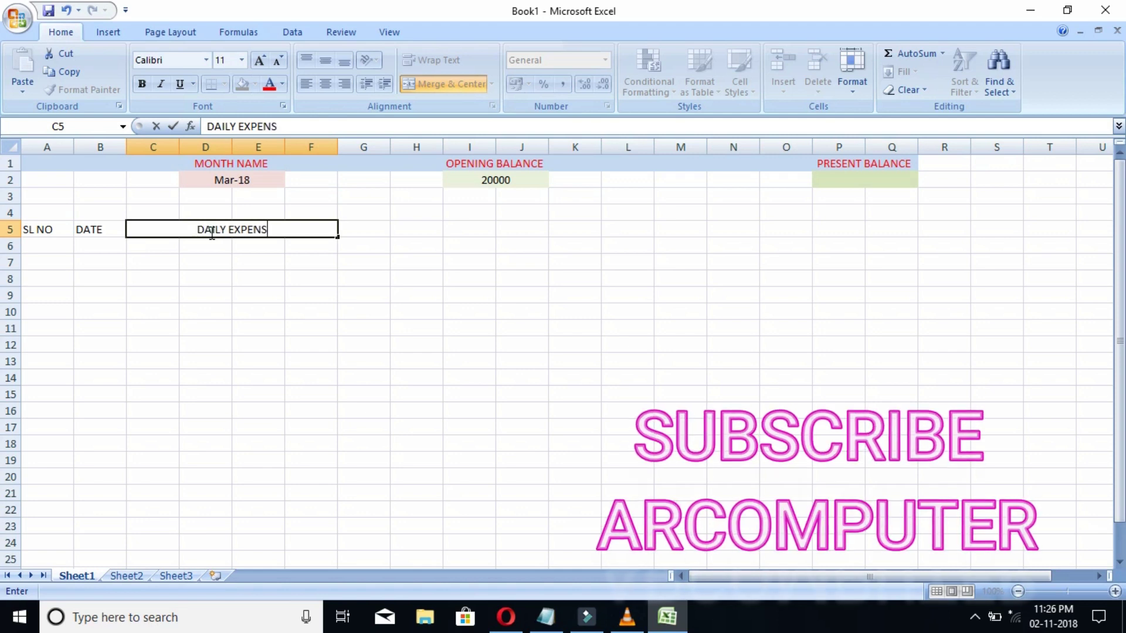
{"action": "type", "text": "ES DETAILS"}
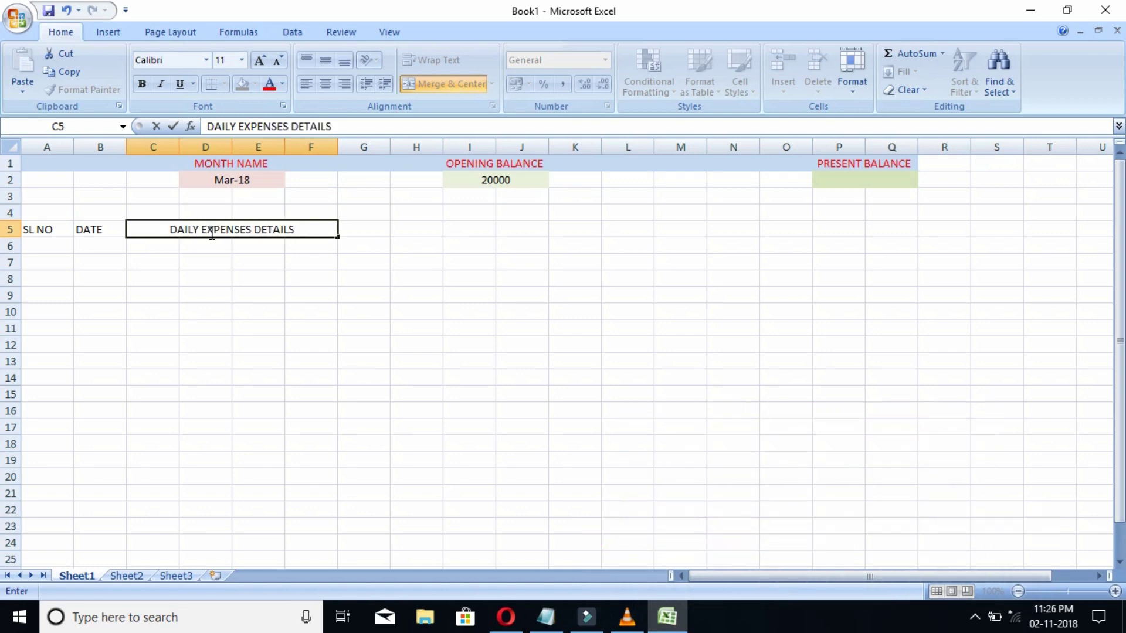
- Enter the heading REMARKS in G5 and widen columns G and H
{"action": "left_click", "coordinate": [384, 232]}
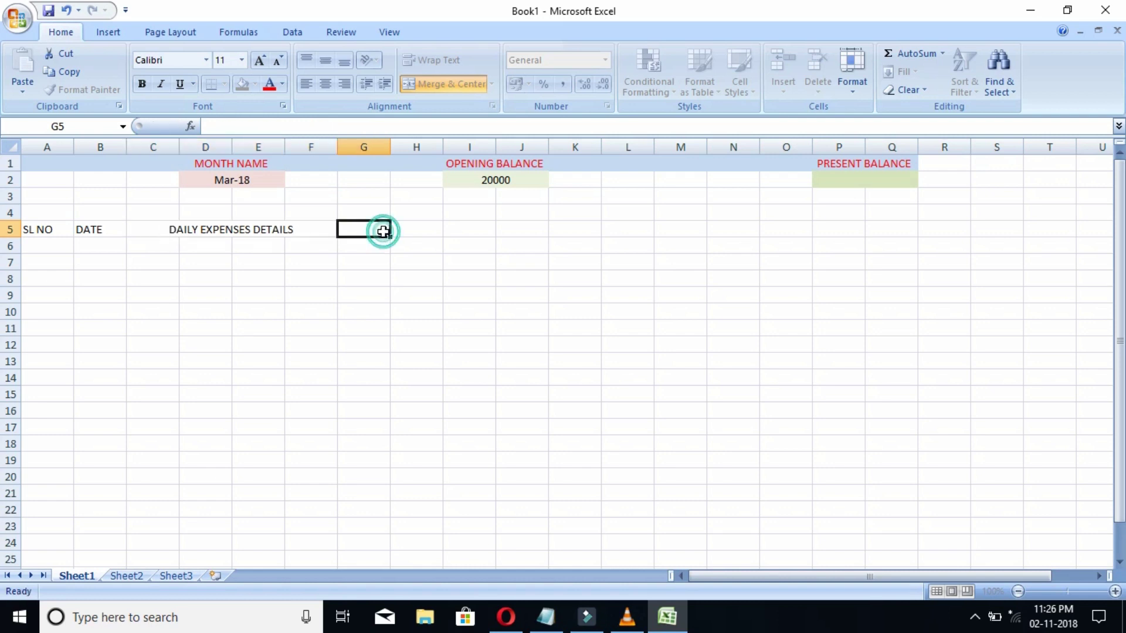
{"action": "type", "text": "REMARKS"}
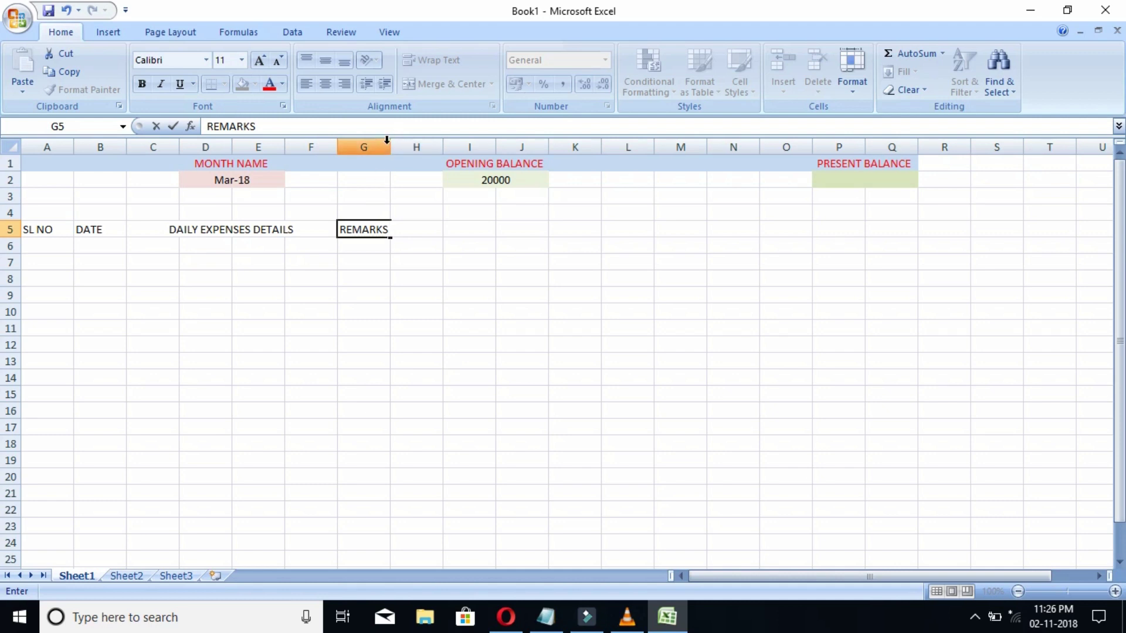
{"action": "double_click", "coordinate": [387, 144]}
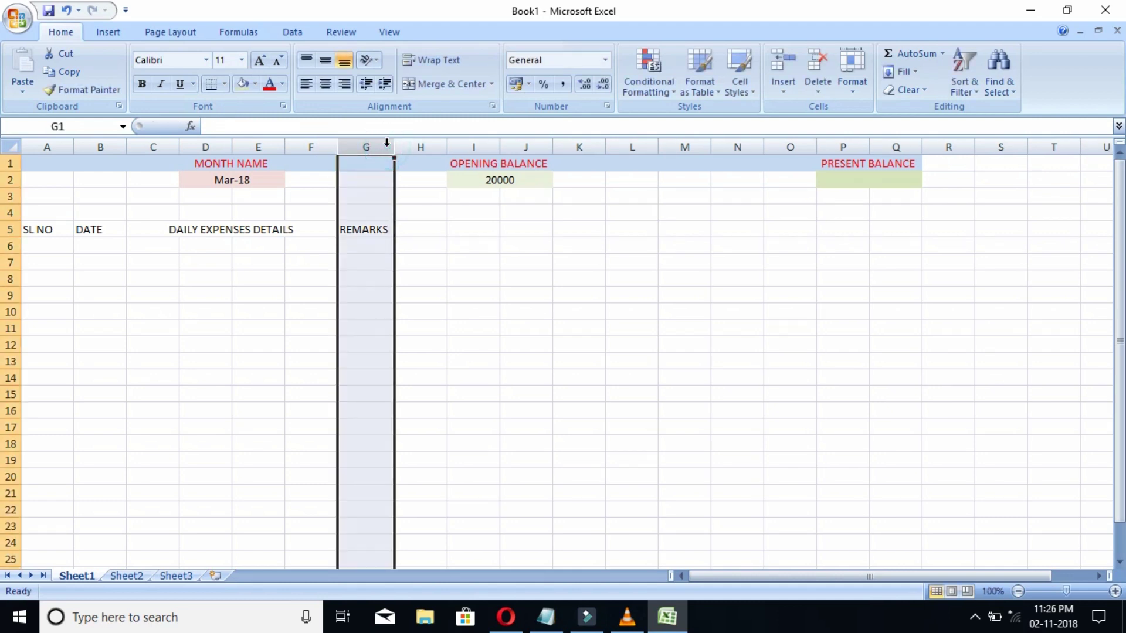
{"action": "left_click_drag", "start_coordinate": [393, 149], "coordinate": [516, 156]}
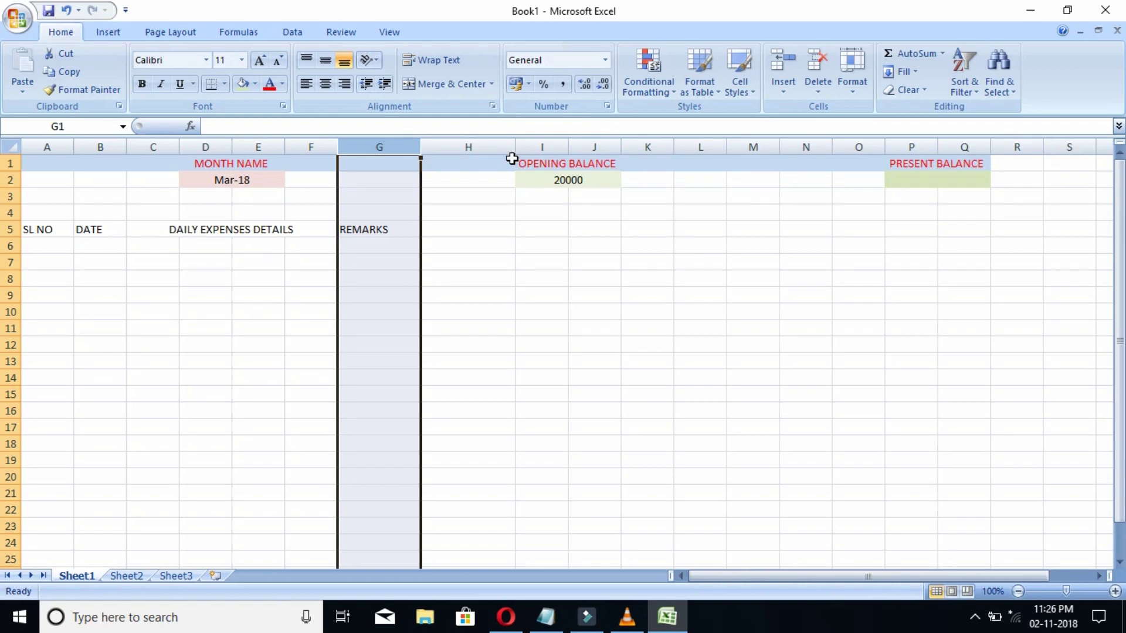
- Enter the heading BALANCE IN in cell H5
{"action": "left_click", "coordinate": [472, 228]}
{"action": "type", "text": "B"}
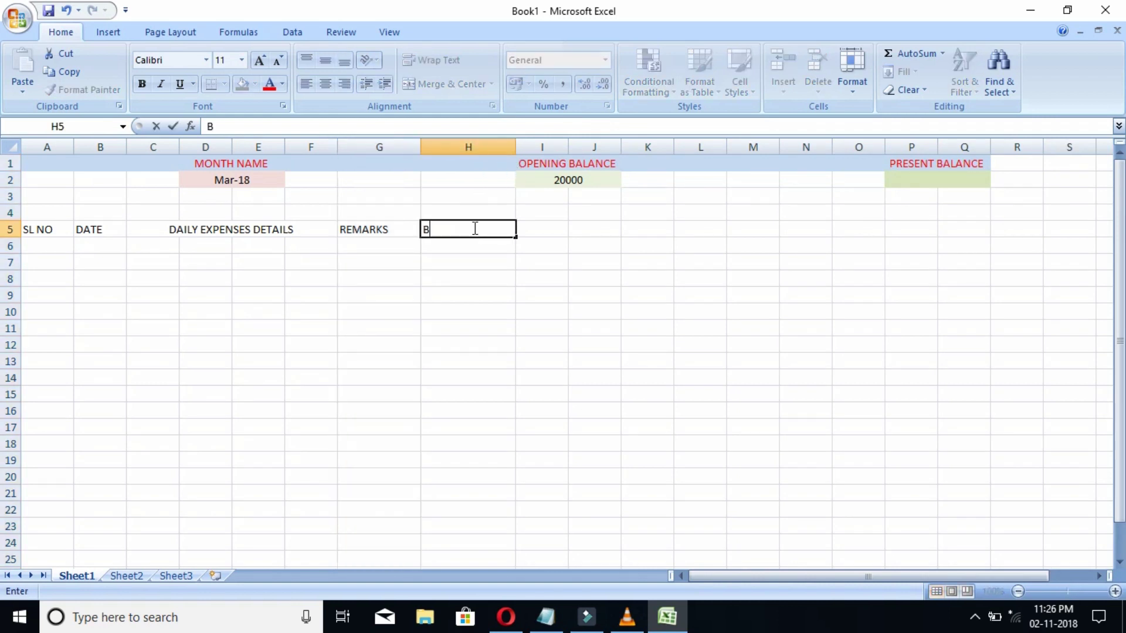
{"action": "type", "text": "ALANCE IN"}
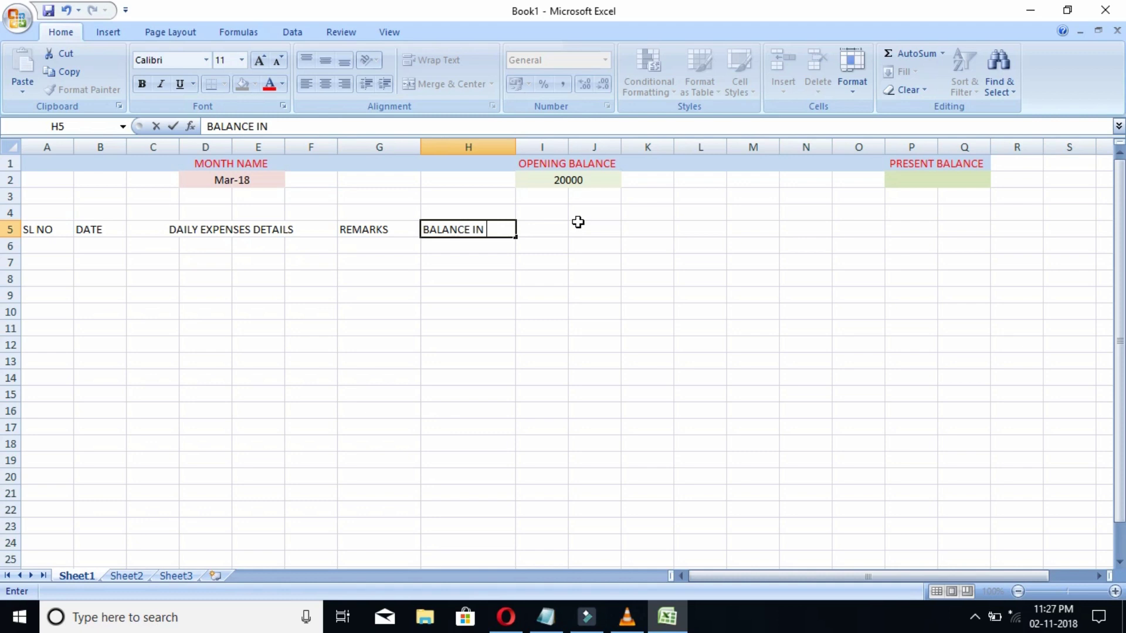
{"action": "key", "text": "Tab"}
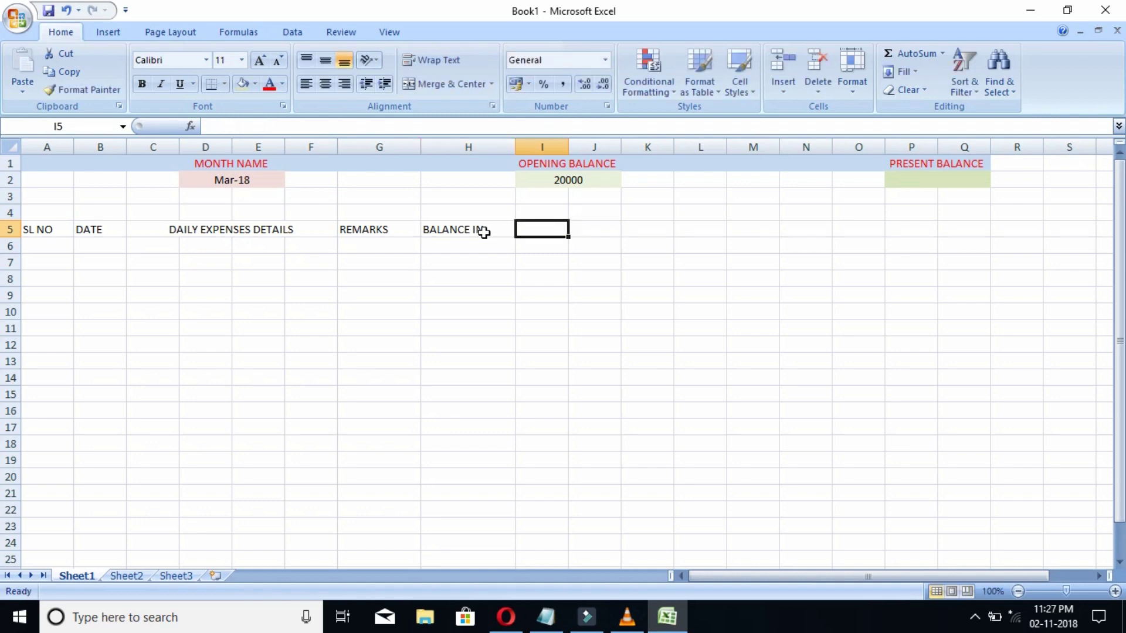
- Enter the heading BLANCE OUT in I5 and widen columns I and J
{"action": "type", "text": "BLANCE "}
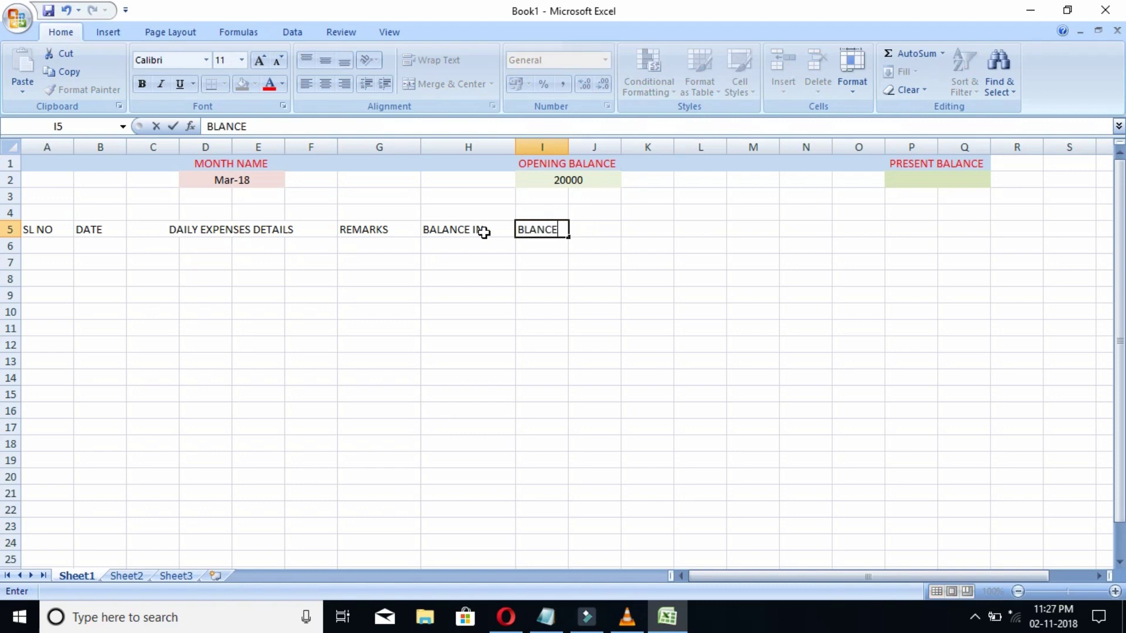
{"action": "type", "text": "OUT"}
{"action": "key", "text": "Tab"}
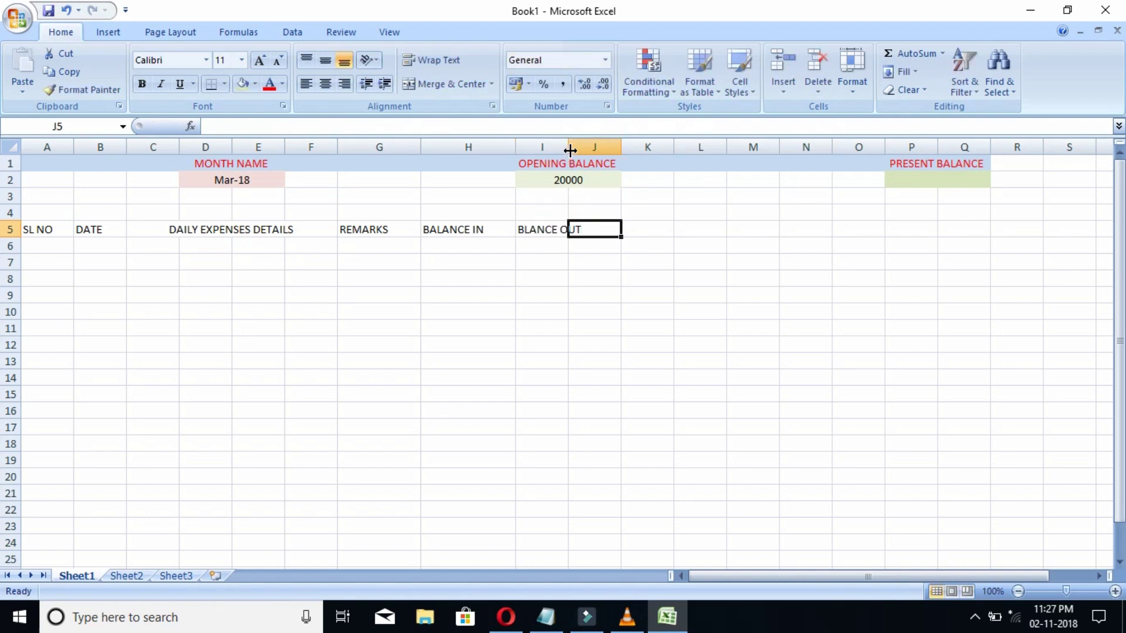
{"action": "left_click_drag", "start_coordinate": [568, 146], "coordinate": [603, 152]}
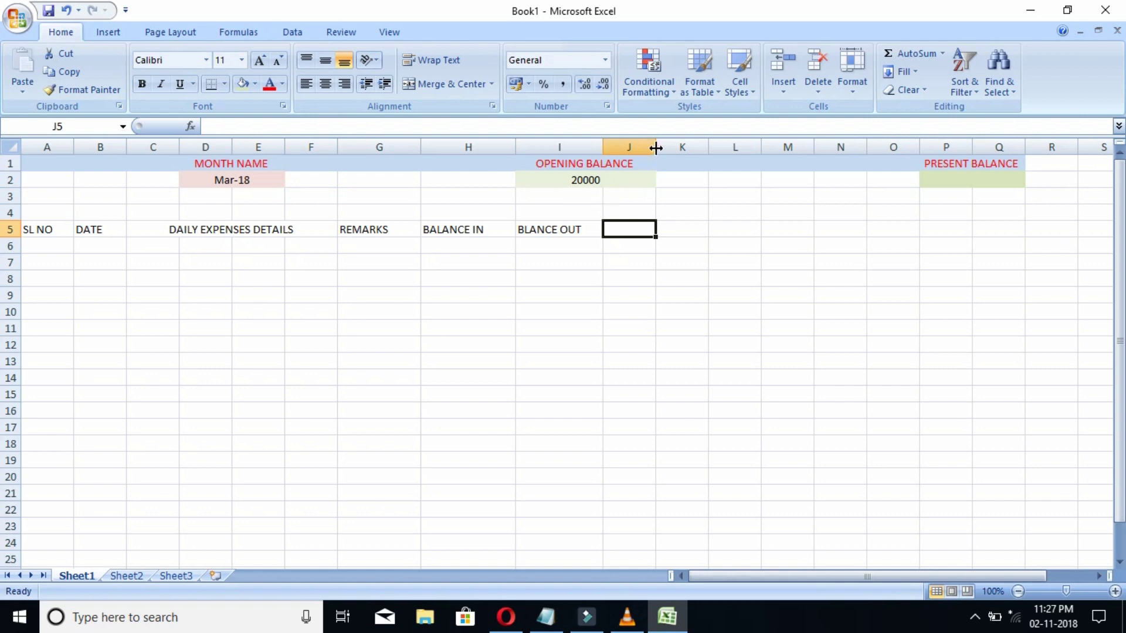
{"action": "left_click_drag", "start_coordinate": [656, 147], "coordinate": [710, 153]}
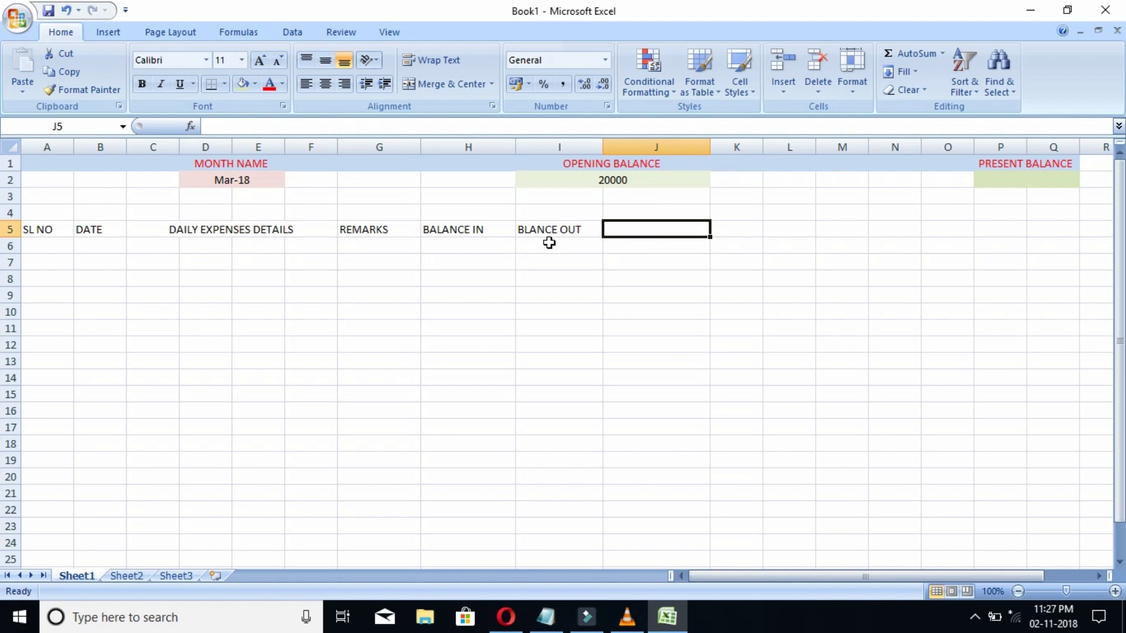
- Enter the heading NET BALANCE / AMOUNT in cell J5 and widen column J to fit it
{"action": "left_click", "coordinate": [648, 230]}
{"action": "type", "text": "NET"}
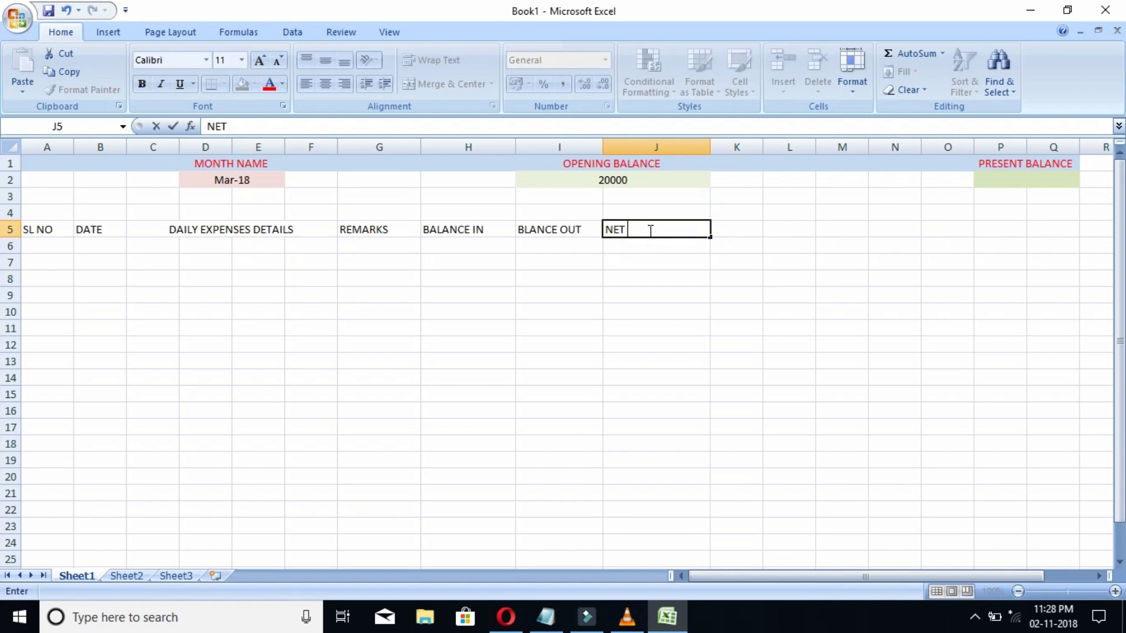
{"action": "type", "text": " BALANCE"}
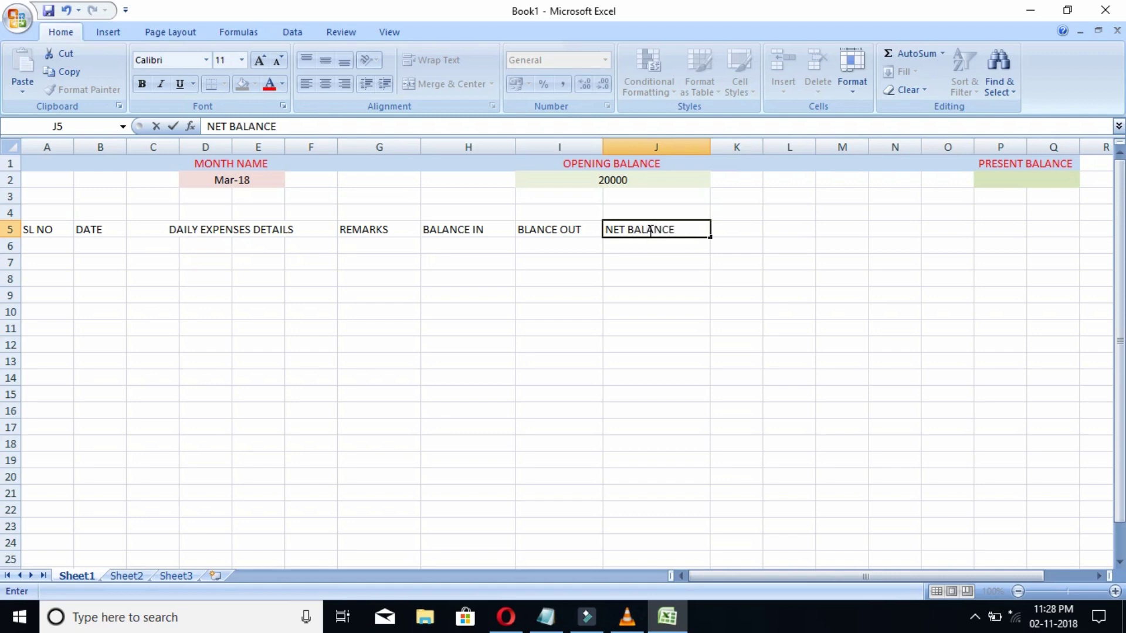
{"action": "type", "text": " / AMOUNT"}
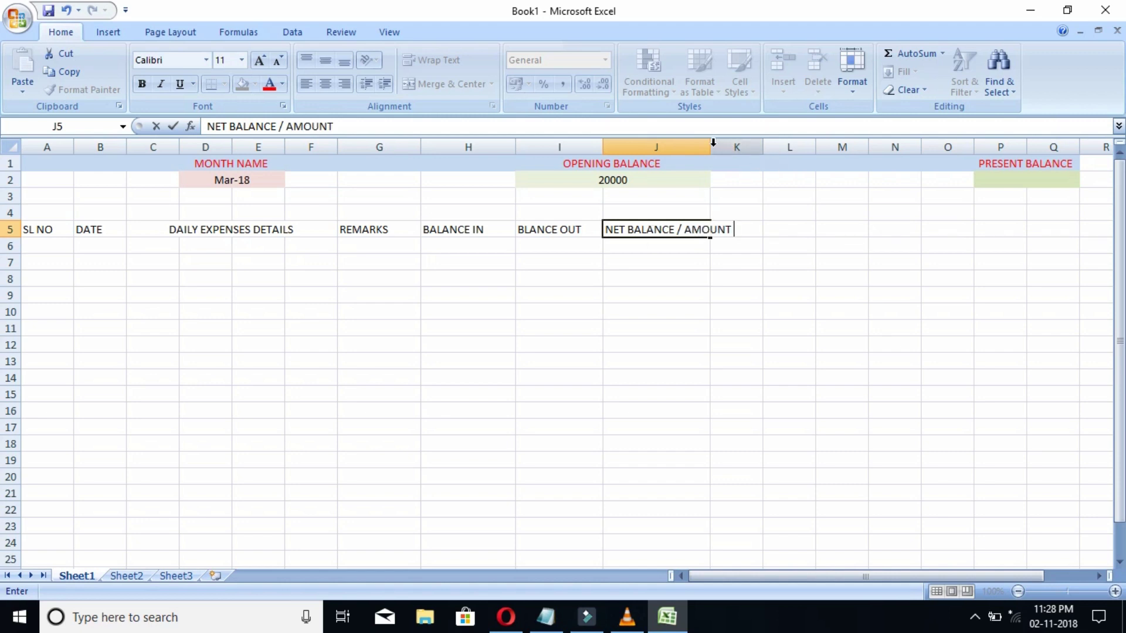
{"action": "left_click", "coordinate": [711, 148]}
{"action": "left_click_drag", "start_coordinate": [711, 148], "coordinate": [739, 154]}
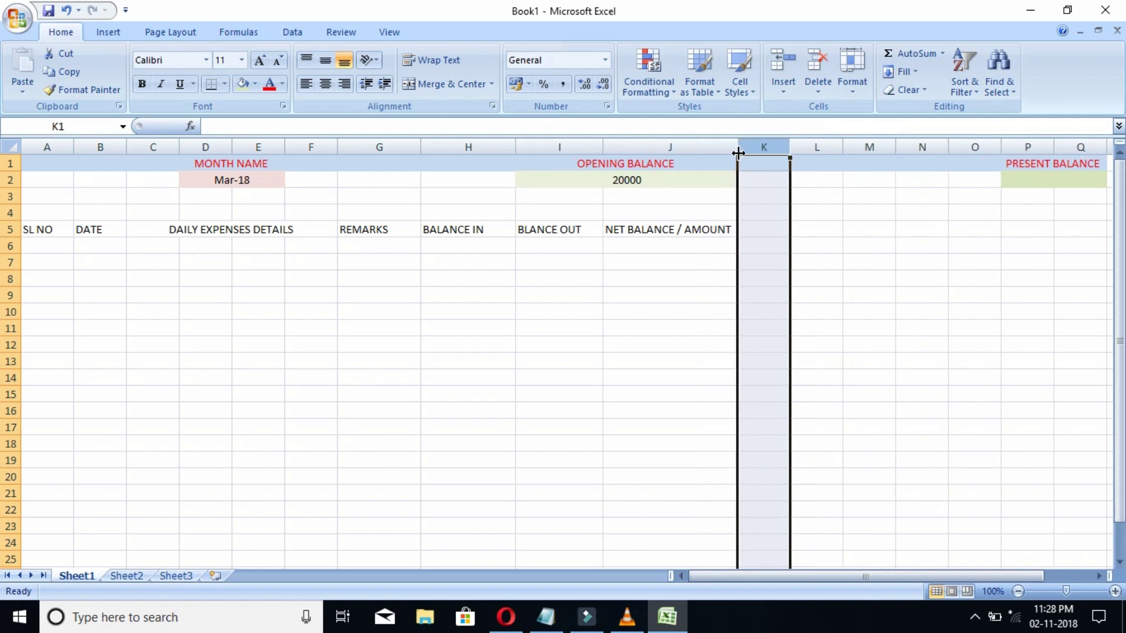
{"action": "left_click", "coordinate": [838, 151]}
{"action": "left_click", "coordinate": [862, 279]}
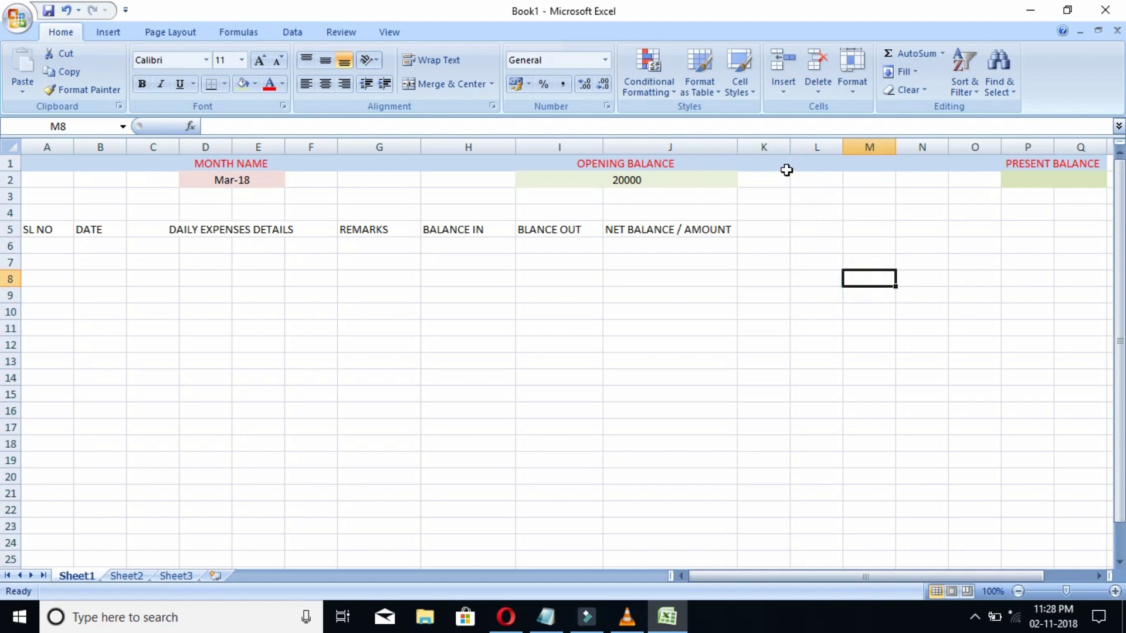
- Delete the empty columns K through N between the opening balance and present balance blocks
{"action": "mouse_move", "coordinate": [773, 147]}
{"action": "left_mouse_down"}
{"action": "mouse_move", "coordinate": [954, 153]}
{"action": "mouse_move", "coordinate": [784, 151]}
{"action": "left_mouse_up"}
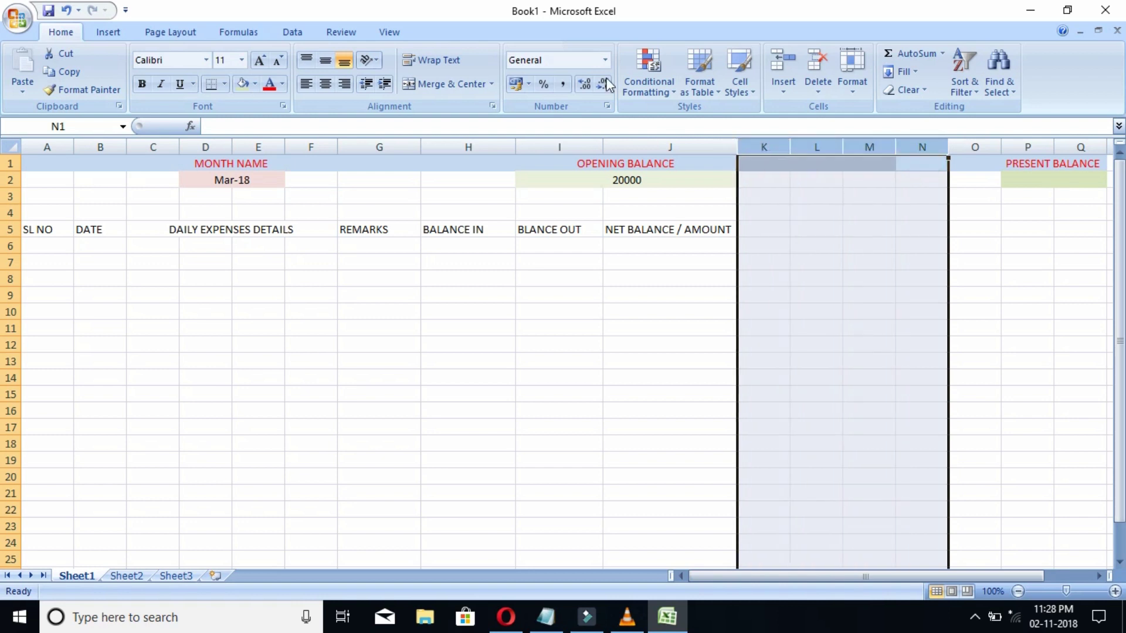
{"action": "right_click", "coordinate": [864, 148]}
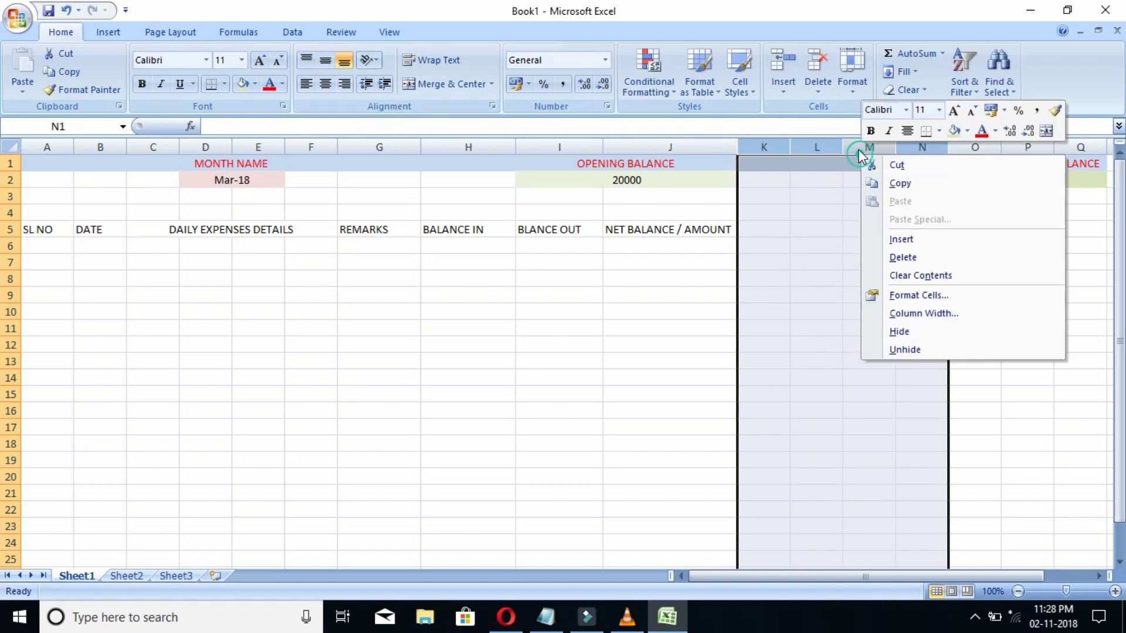
{"action": "left_click", "coordinate": [901, 257]}
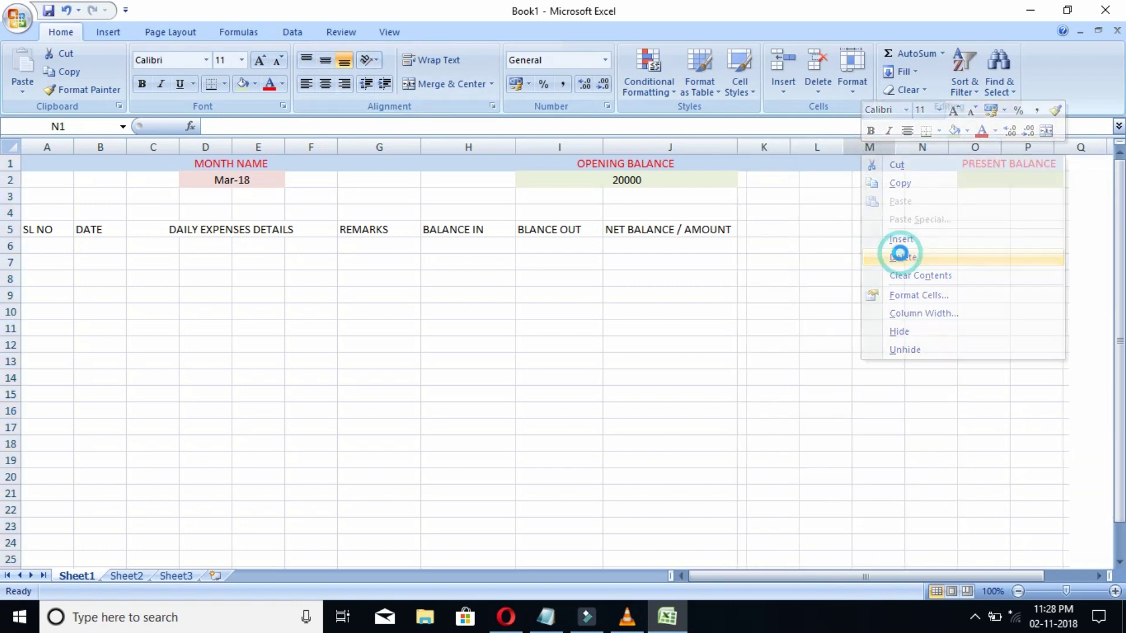
{"action": "left_click", "coordinate": [686, 340]}
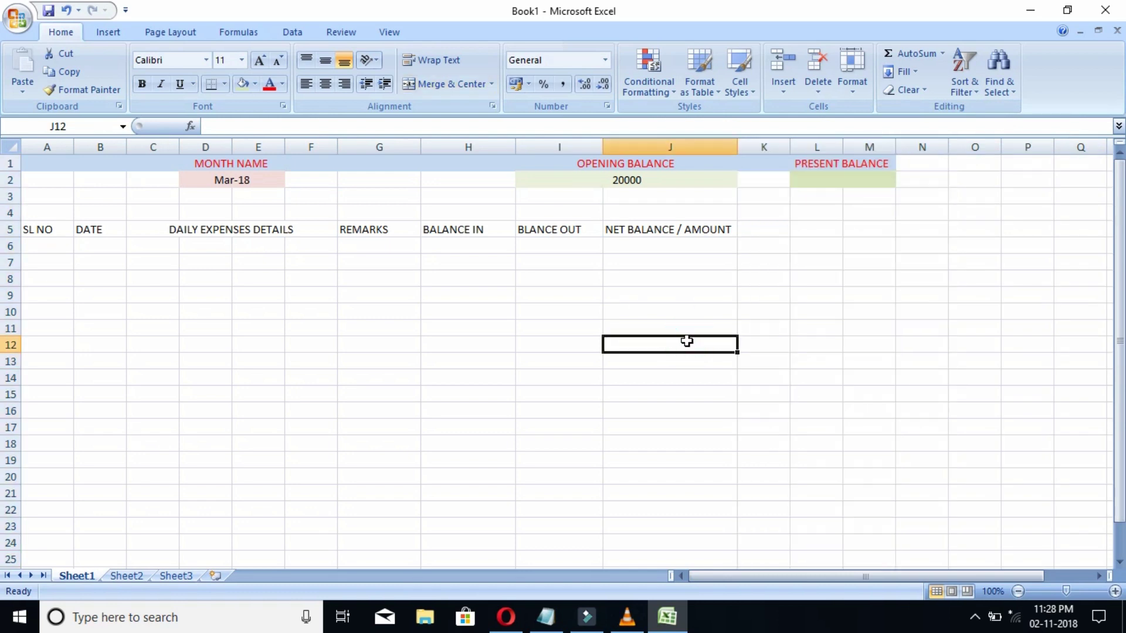
- Number the SL NO column from 1 to 7 in A6:A12 with a fill series and widen column B
{"action": "left_click", "coordinate": [36, 249]}
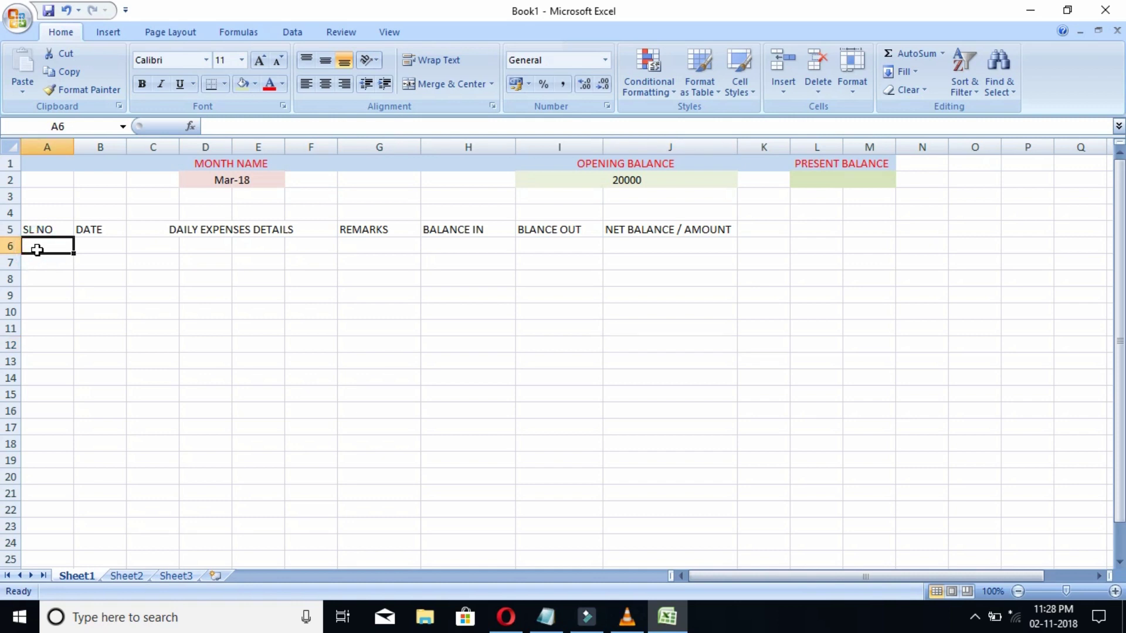
{"action": "type", "text": "1"}
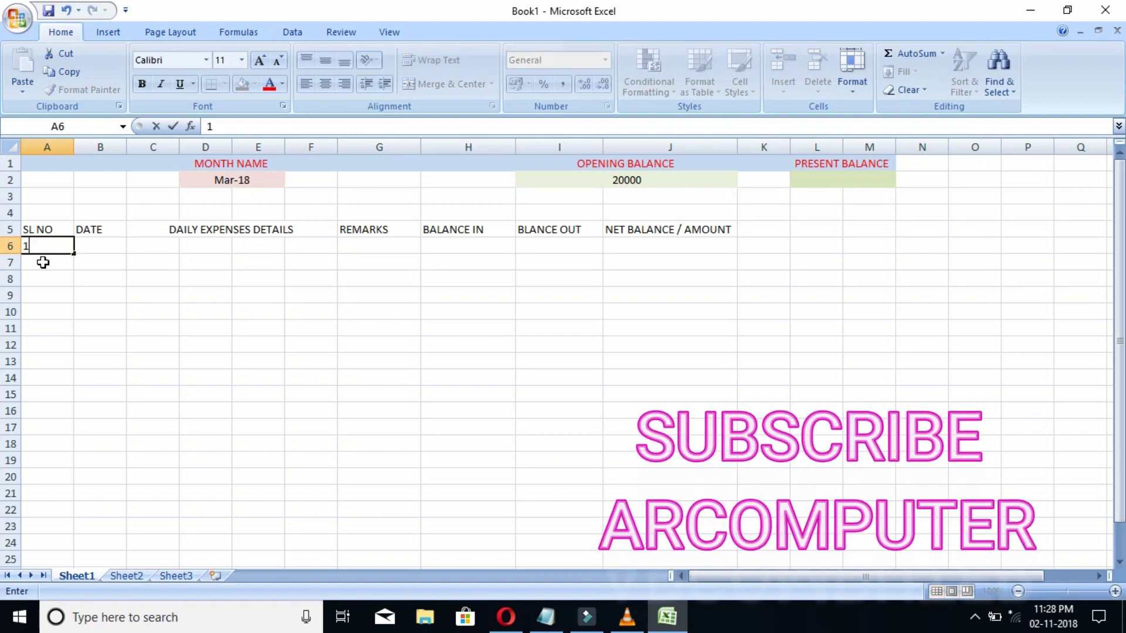
{"action": "left_click", "coordinate": [51, 258]}
{"action": "left_click", "coordinate": [54, 247]}
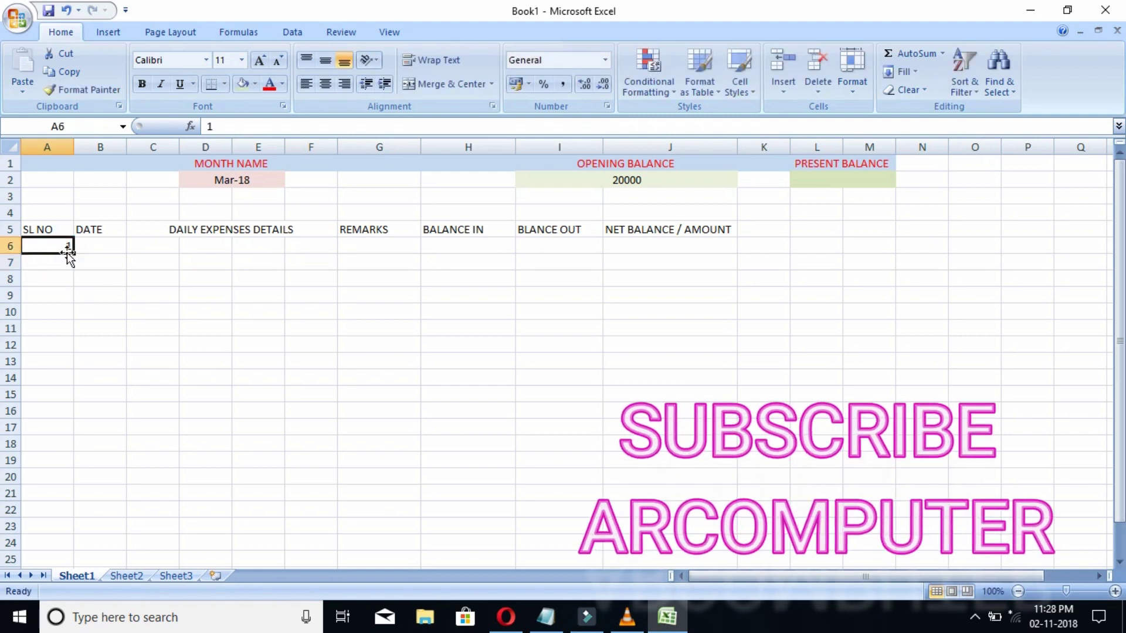
{"action": "left_click_drag", "start_coordinate": [75, 253], "coordinate": [79, 347]}
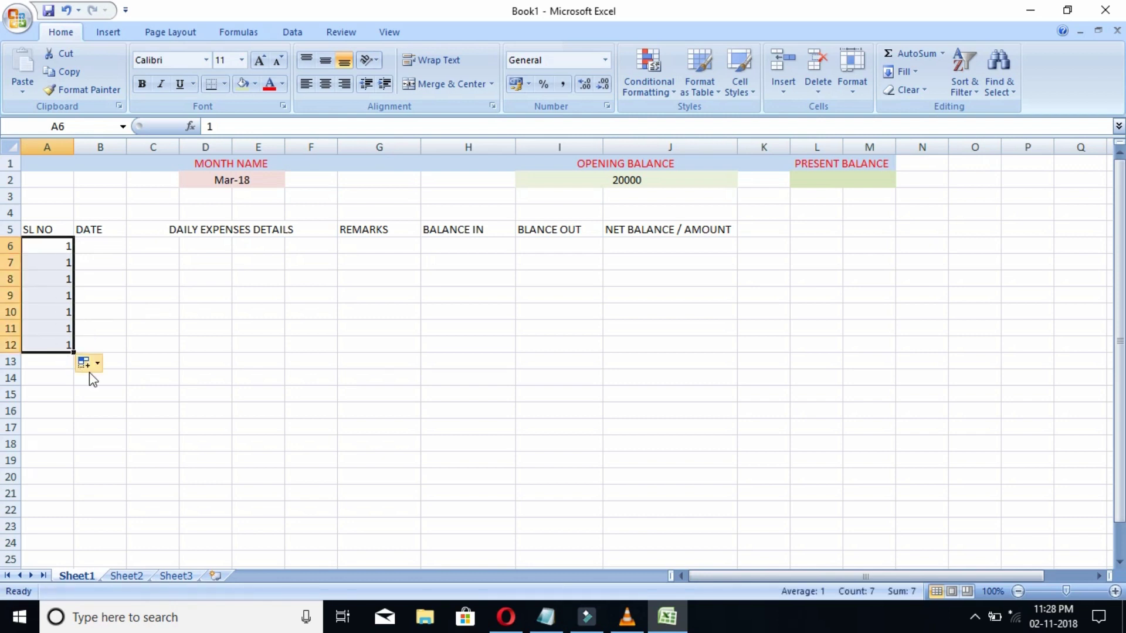
{"action": "left_click", "coordinate": [97, 365]}
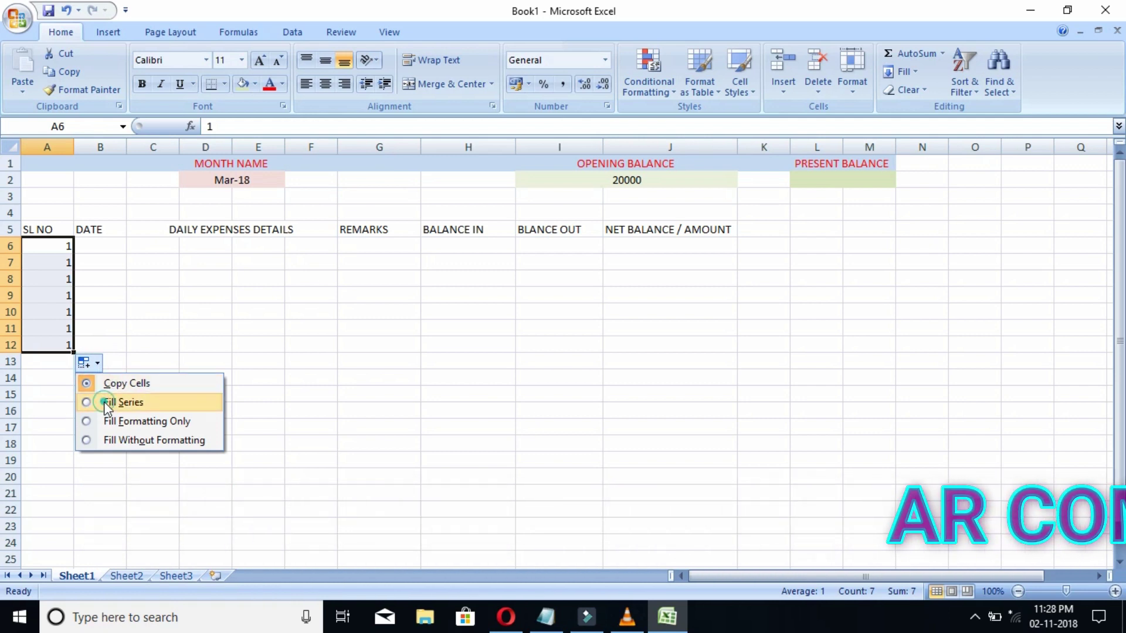
{"action": "left_click", "coordinate": [106, 403]}
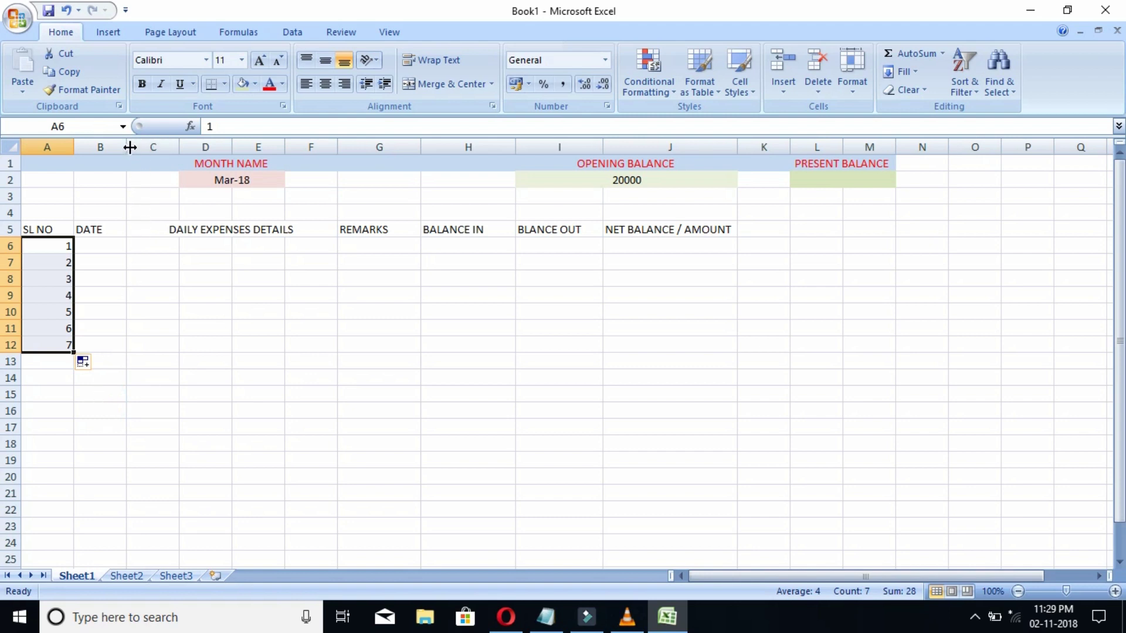
{"action": "left_click_drag", "start_coordinate": [129, 147], "coordinate": [146, 147]}
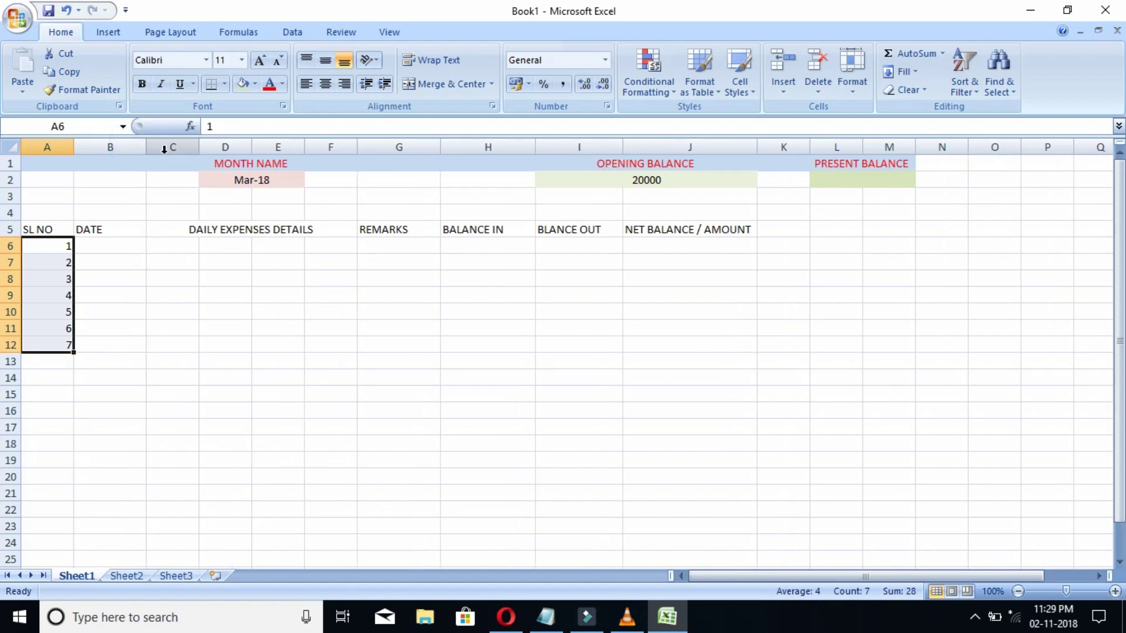
- Try to delete column C and undo the deletion
{"action": "left_click", "coordinate": [168, 147]}
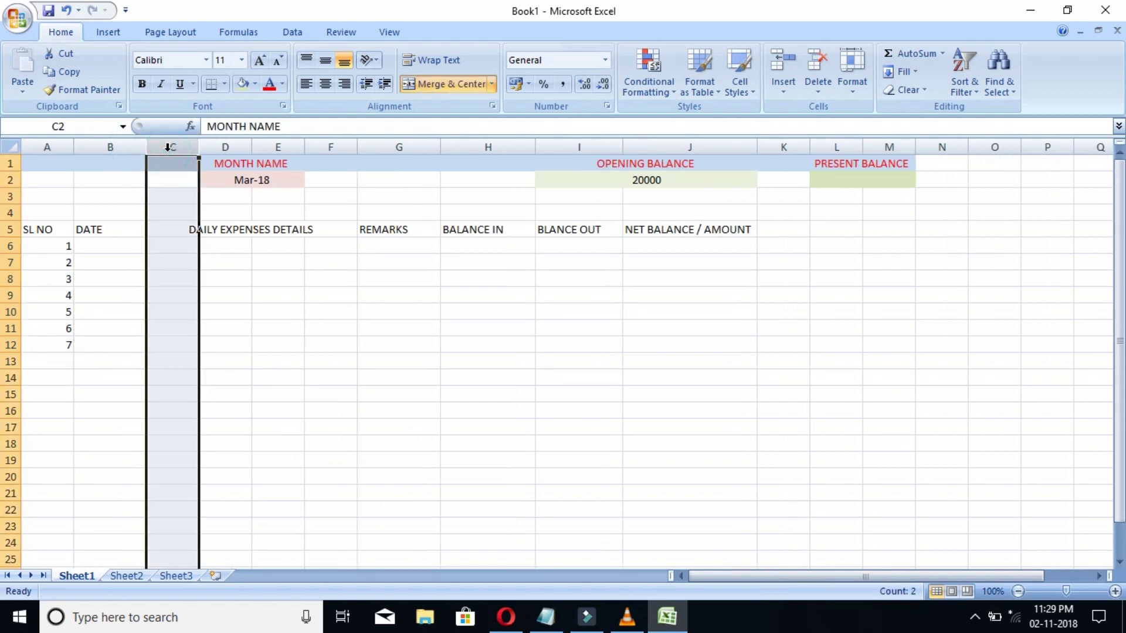
{"action": "left_click", "coordinate": [258, 295]}
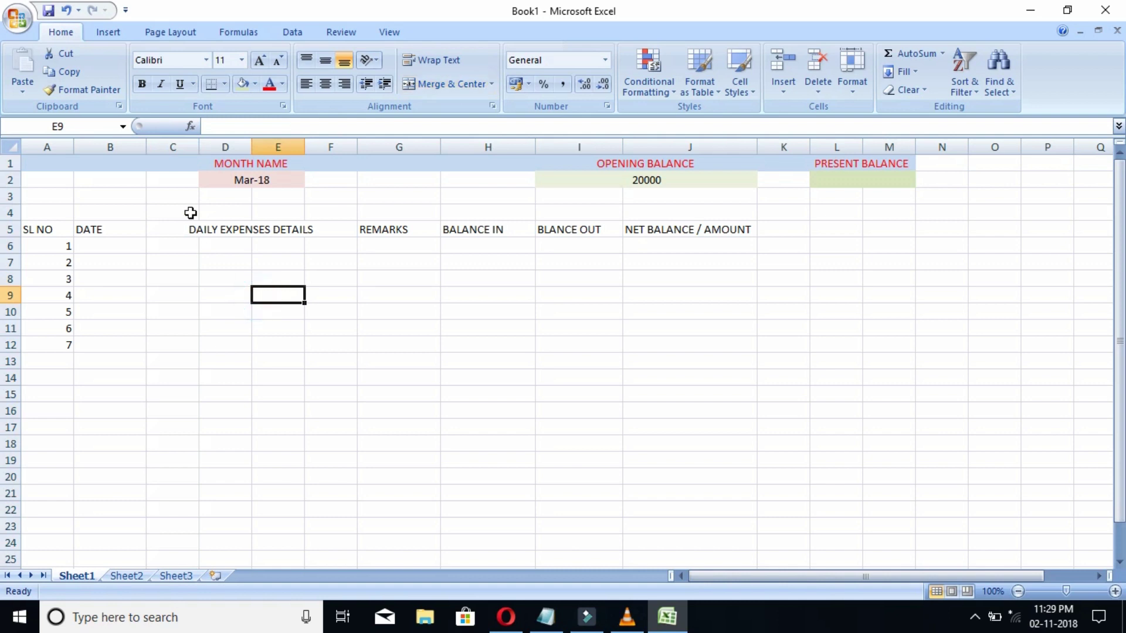
{"action": "left_click", "coordinate": [184, 146]}
{"action": "right_click", "coordinate": [183, 148]}
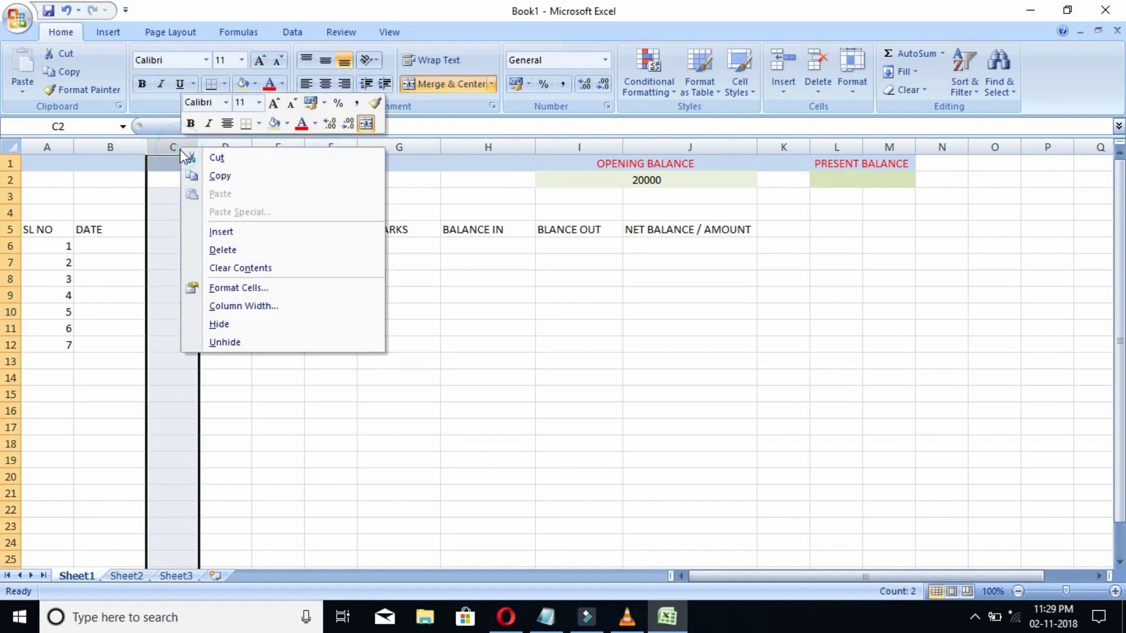
{"action": "left_click", "coordinate": [211, 249]}
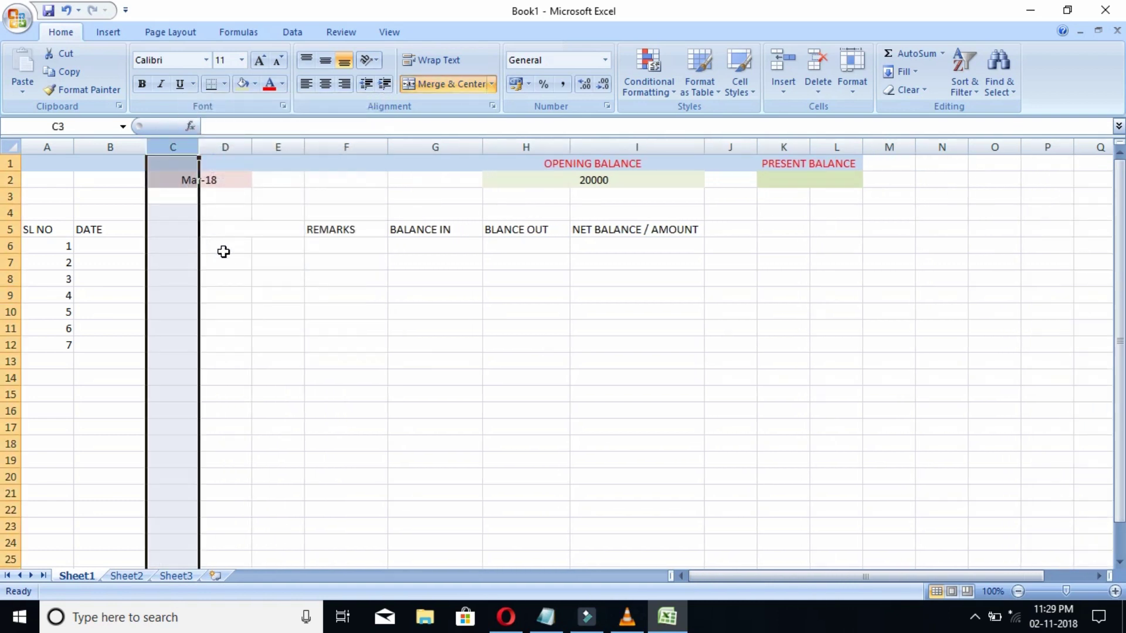
{"action": "left_click", "coordinate": [225, 213]}
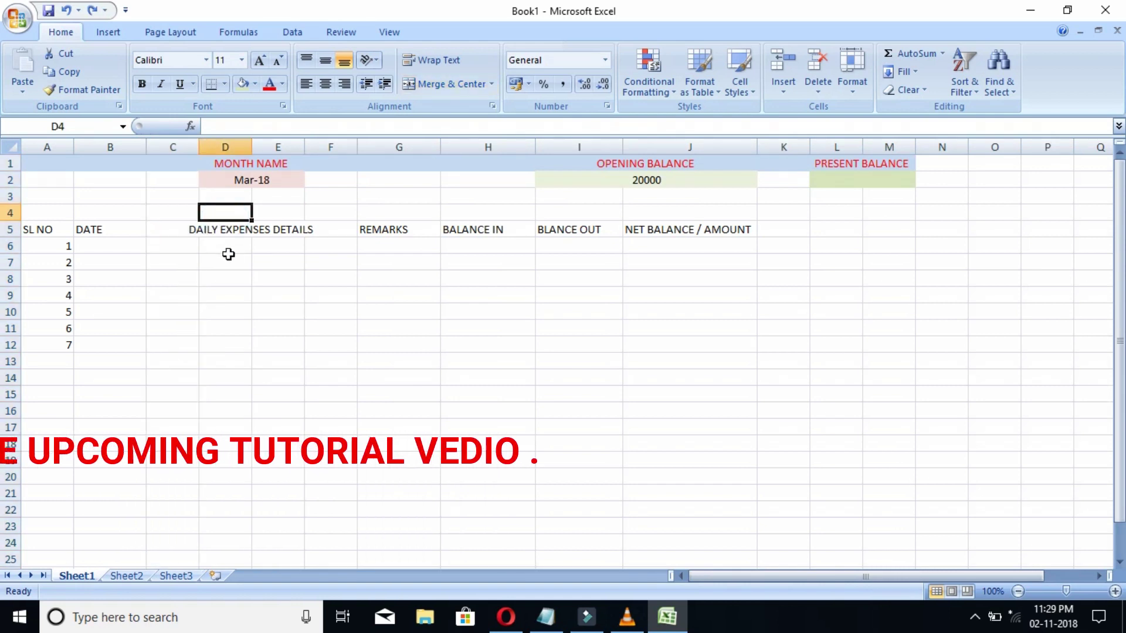
- Enter the date 01-03-2018 in cell B6 for the first record
{"action": "left_click", "coordinate": [94, 247]}
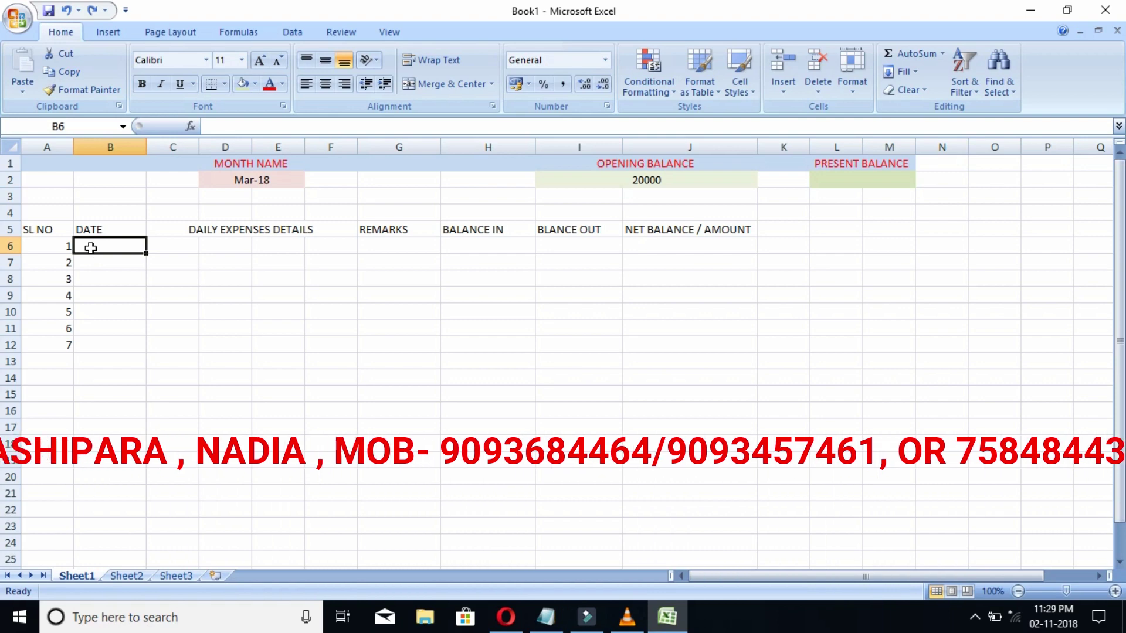
{"action": "type", "text": "0"}
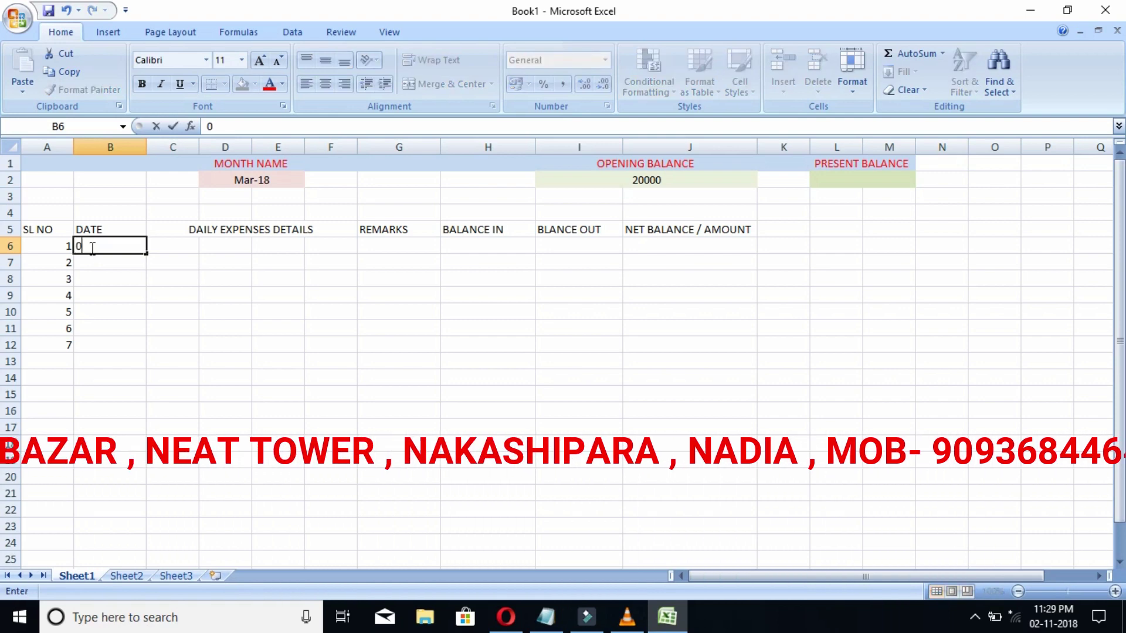
{"action": "type", "text": "1-03-2018"}
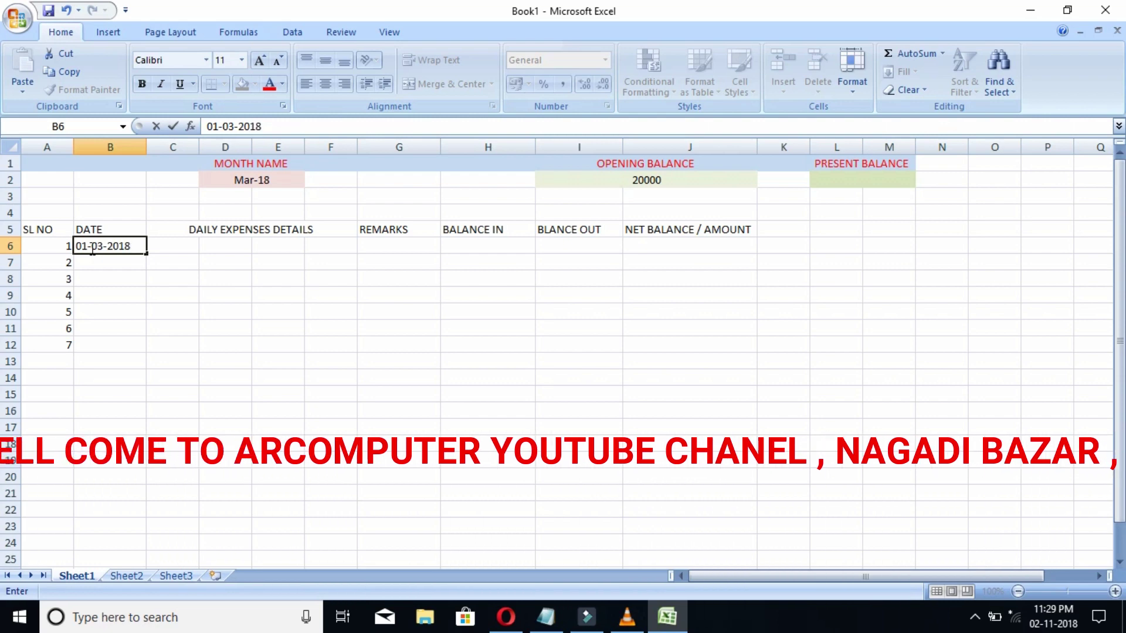
{"action": "left_click", "coordinate": [193, 245]}
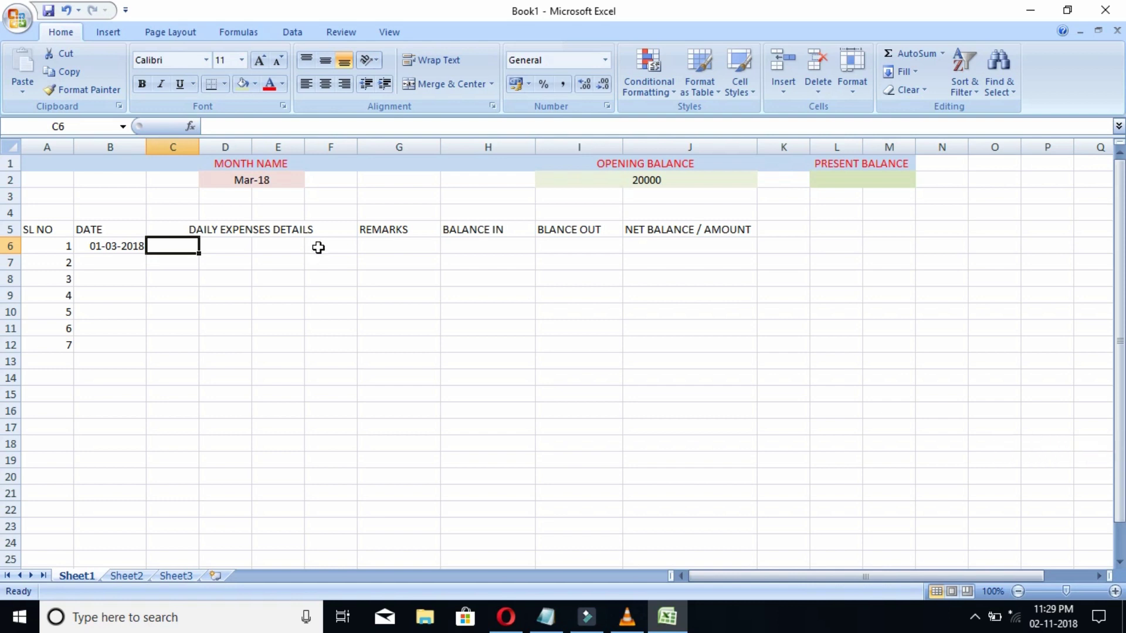
- Merge and center cells C6:F6 and enter CASH RECEIVED FROM BANK as the expense detail
{"action": "left_click", "coordinate": [310, 247]}
{"action": "left_click_drag", "start_coordinate": [182, 247], "coordinate": [316, 254]}
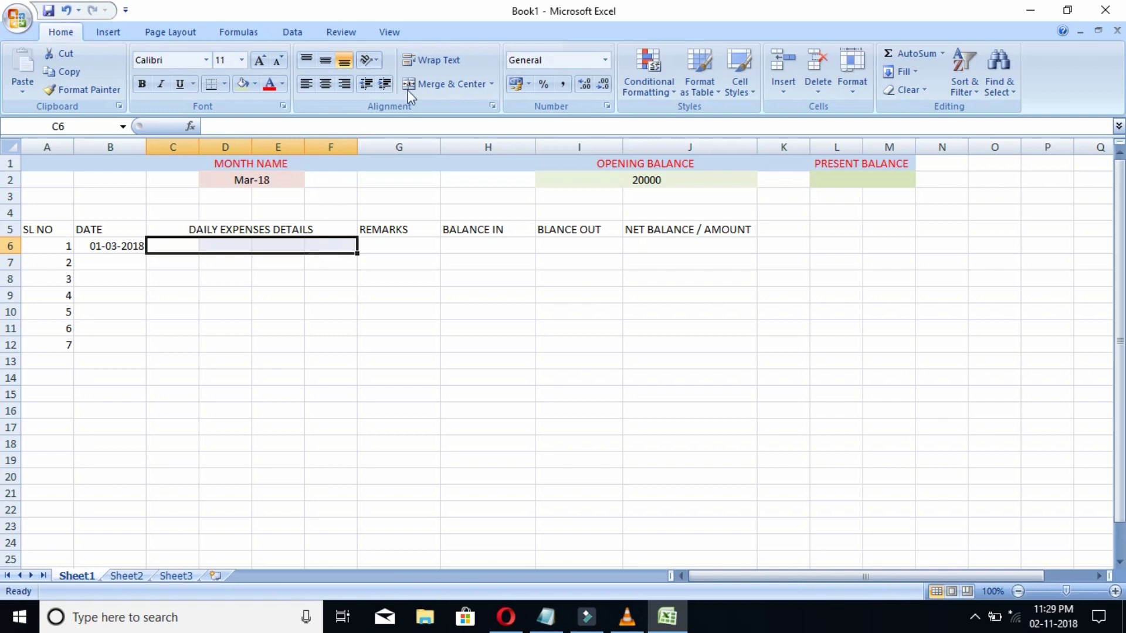
{"action": "left_click", "coordinate": [439, 84]}
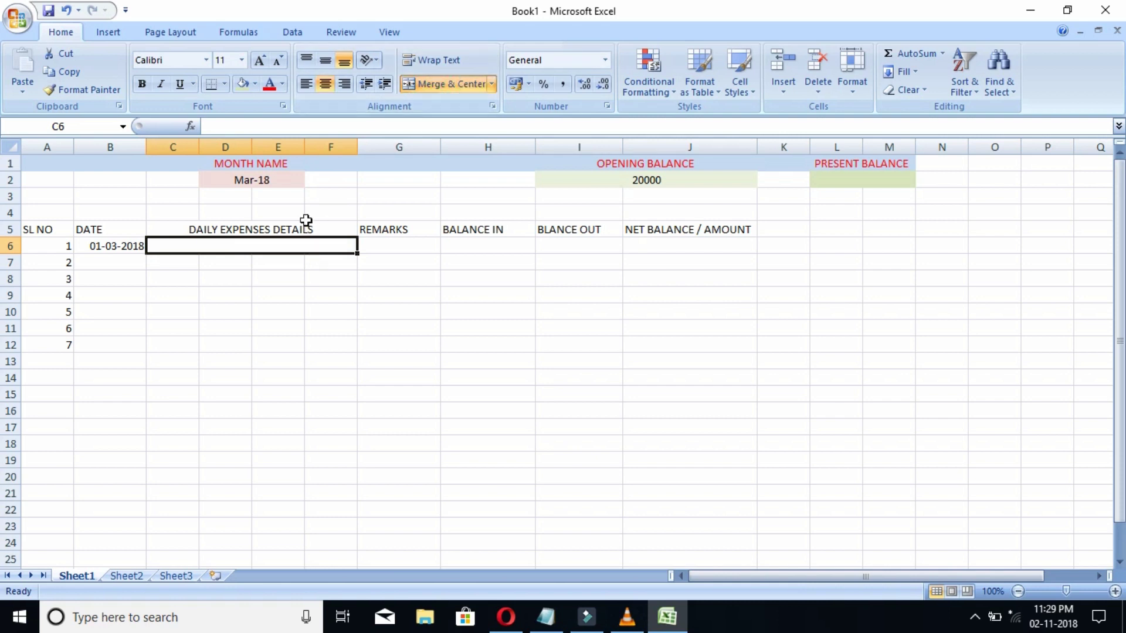
{"action": "type", "text": "CASH R"}
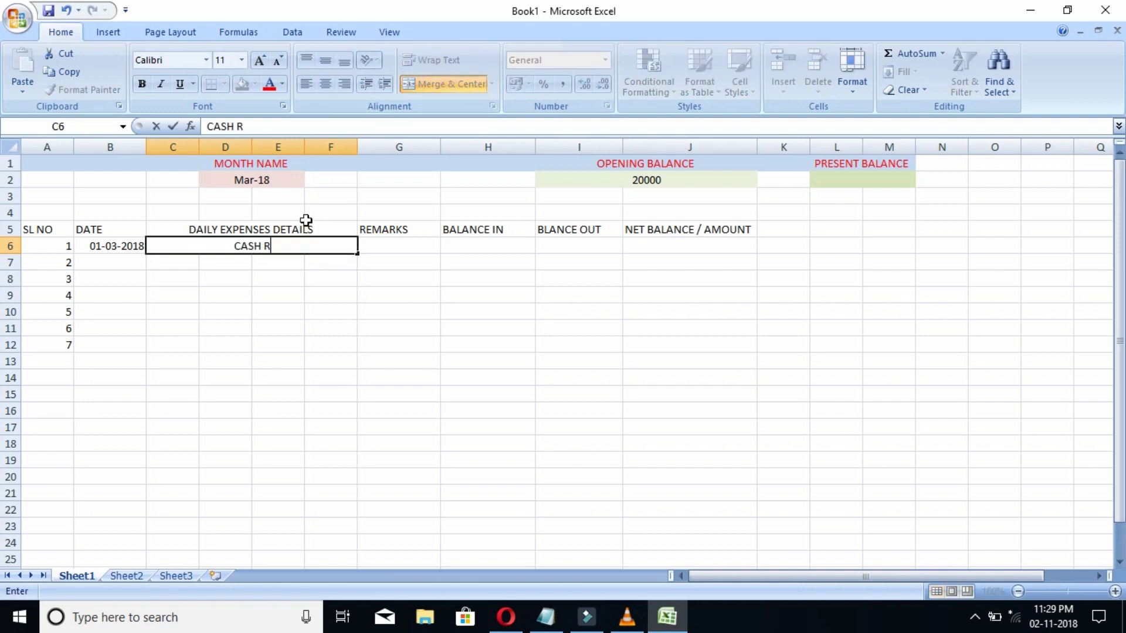
{"action": "type", "text": "ECEI"}
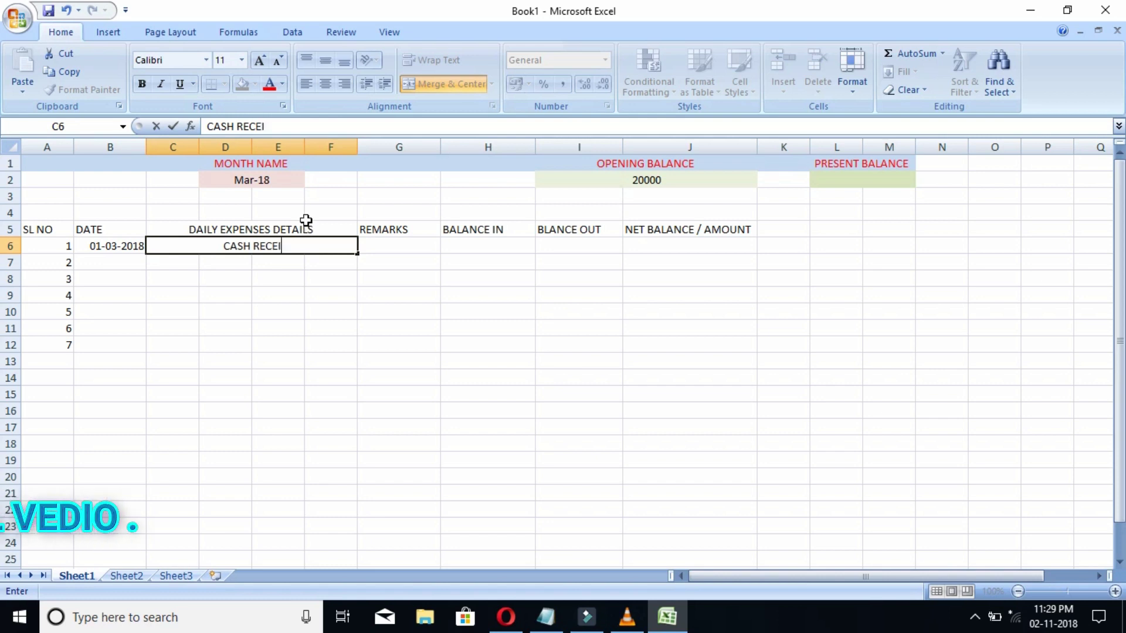
{"action": "type", "text": "VED FRO"}
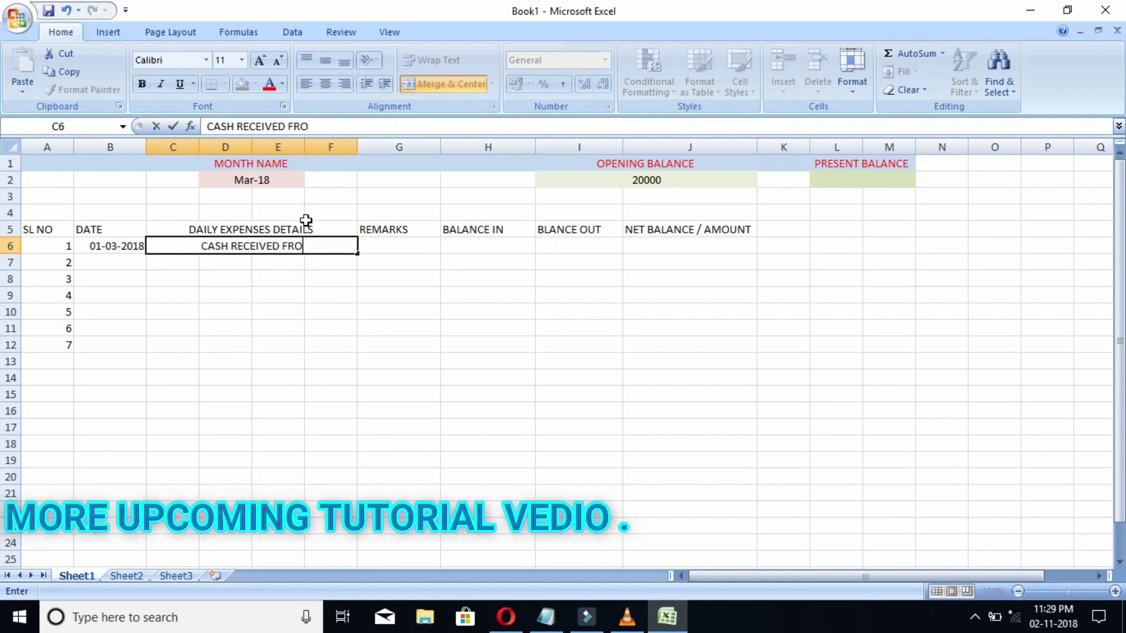
{"action": "type", "text": "M BANK"}
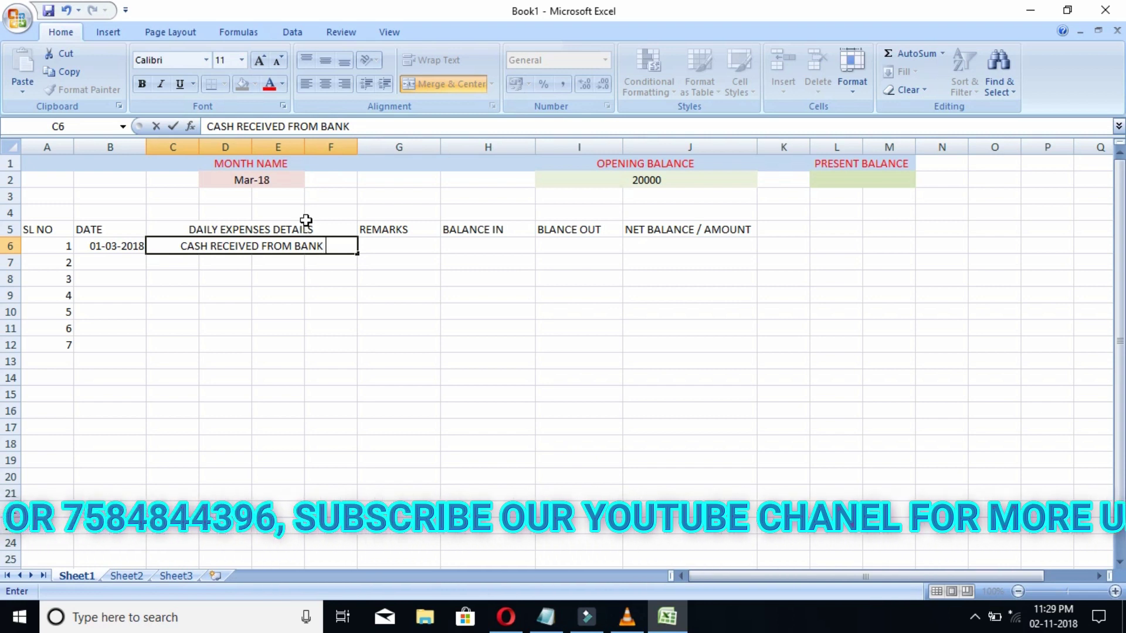
- Enter the remark CASH IN NHAND in cell G6 and widen column G to fit it
{"action": "left_click", "coordinate": [423, 246]}
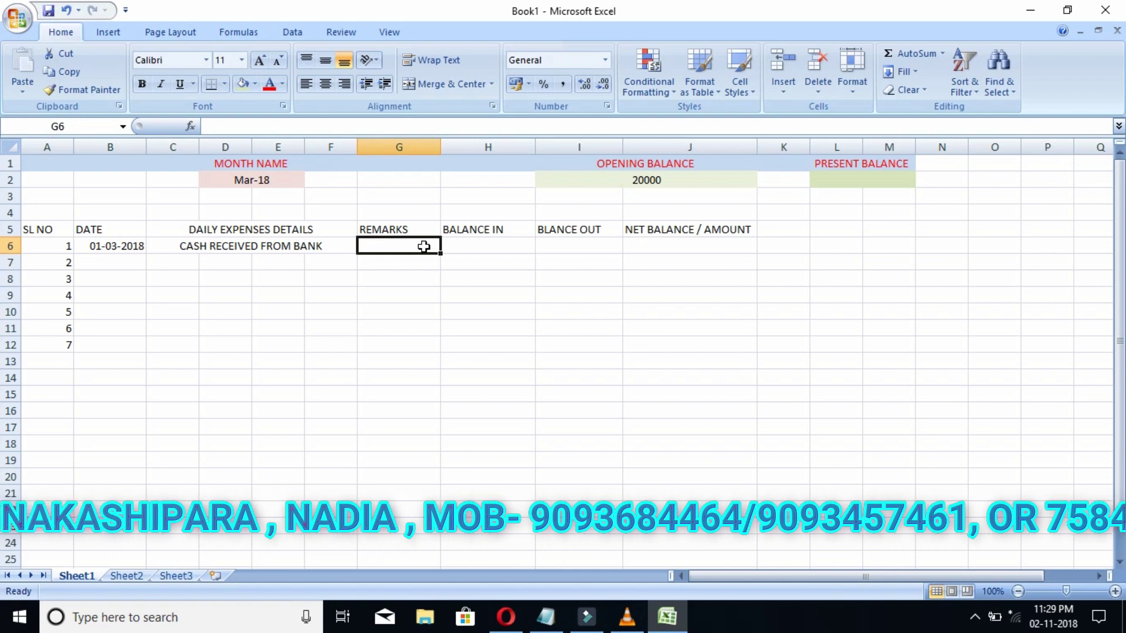
{"action": "type", "text": "CASH I"}
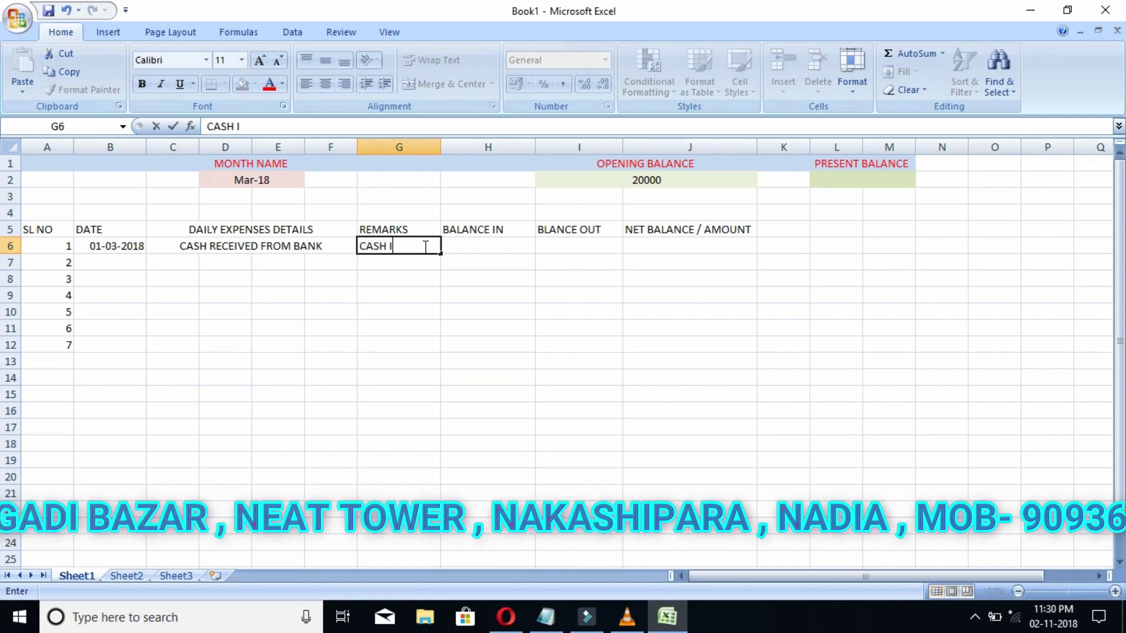
{"action": "type", "text": "N NHAND"}
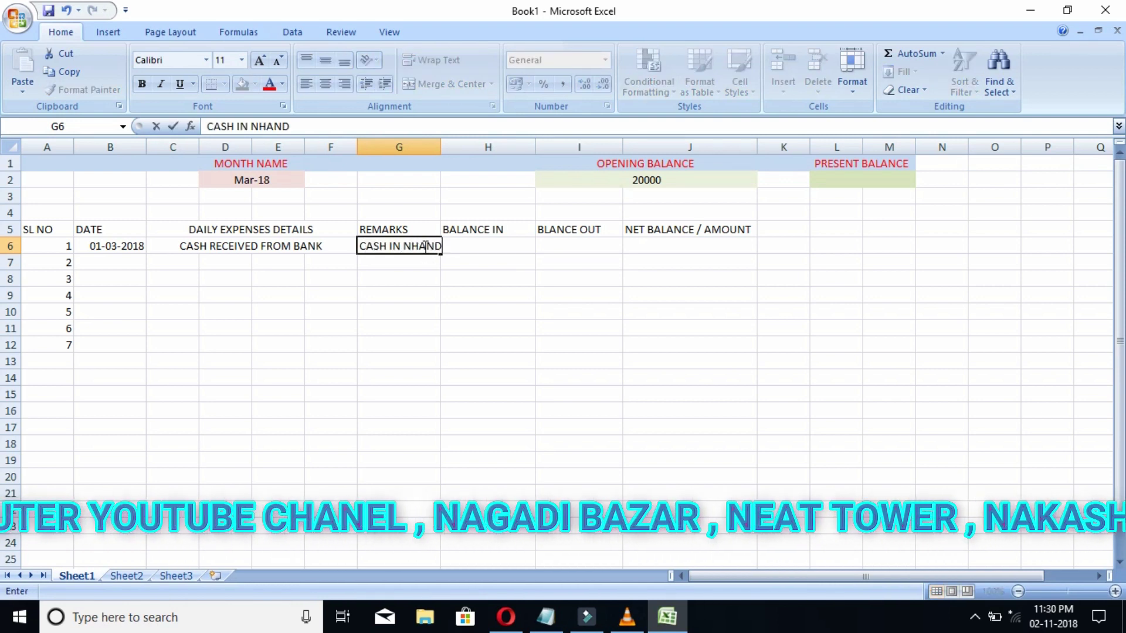
{"action": "left_click", "coordinate": [436, 148]}
{"action": "left_click_drag", "start_coordinate": [437, 150], "coordinate": [445, 153]}
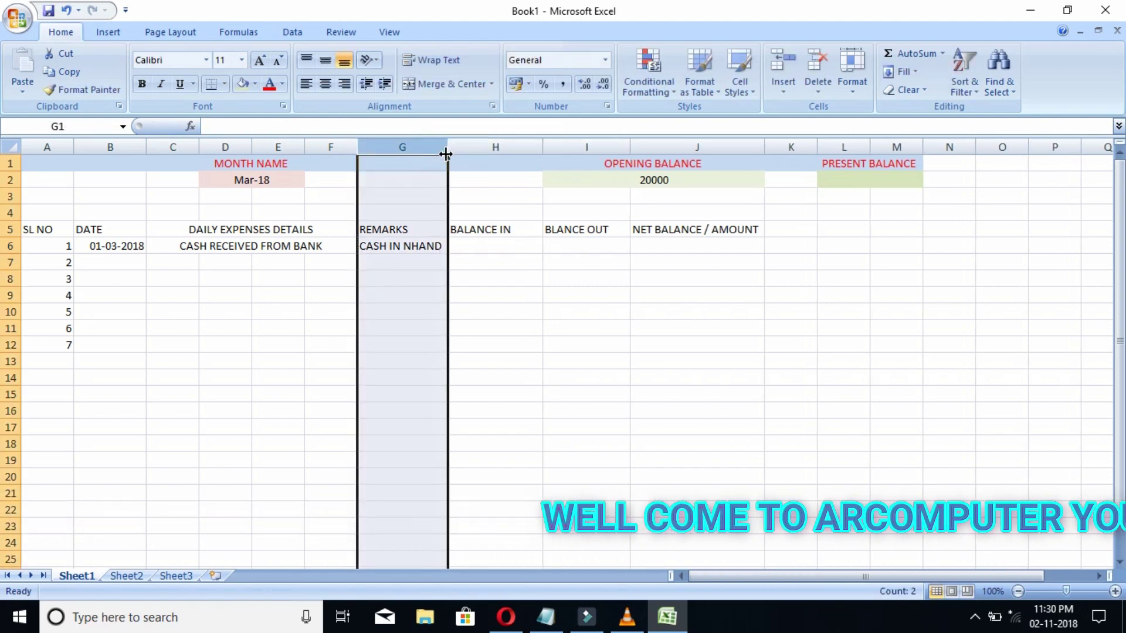
- Append ( WITH.) to the expense detail in C6 so it reads CASH RECEIVED FROM BANK ( WITH.)
{"action": "left_click", "coordinate": [329, 244]}
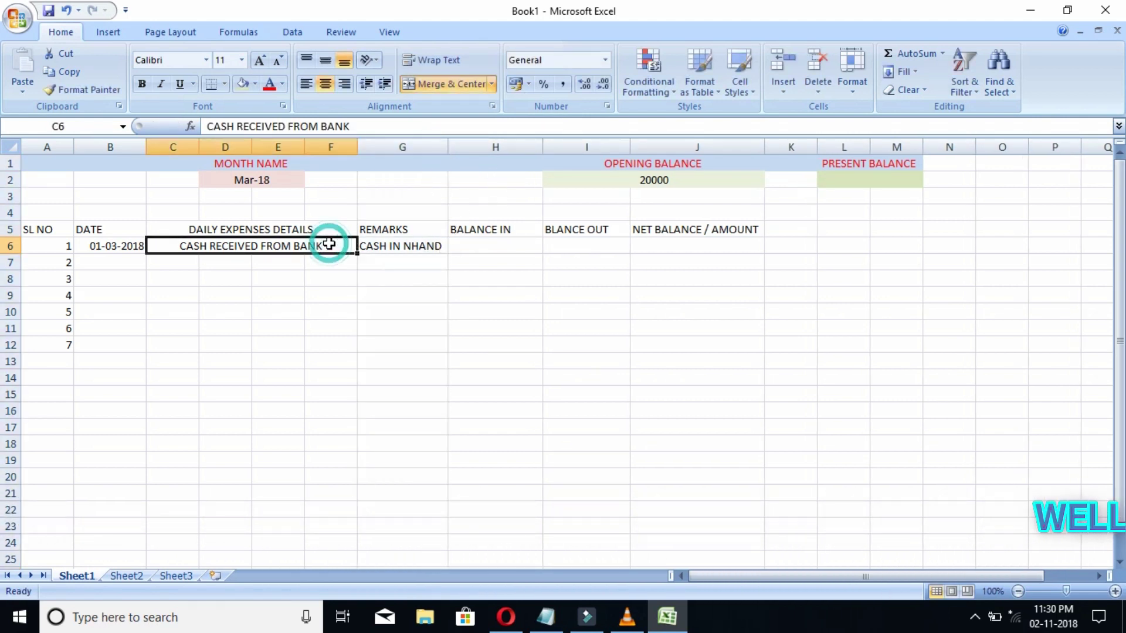
{"action": "left_click", "coordinate": [329, 244]}
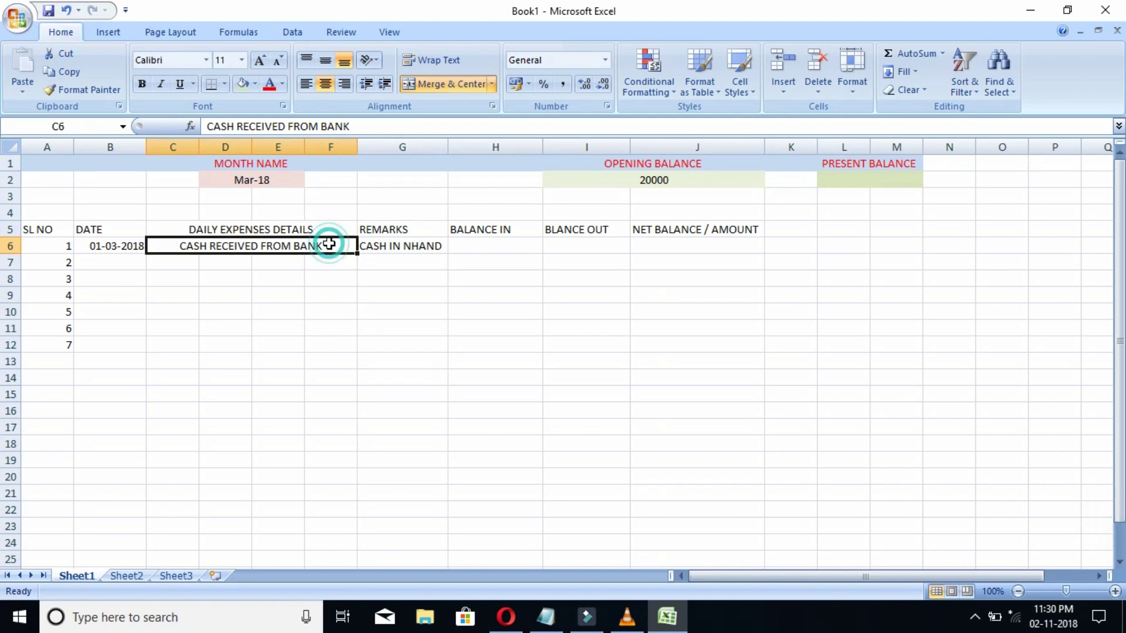
{"action": "double_click", "coordinate": [329, 245]}
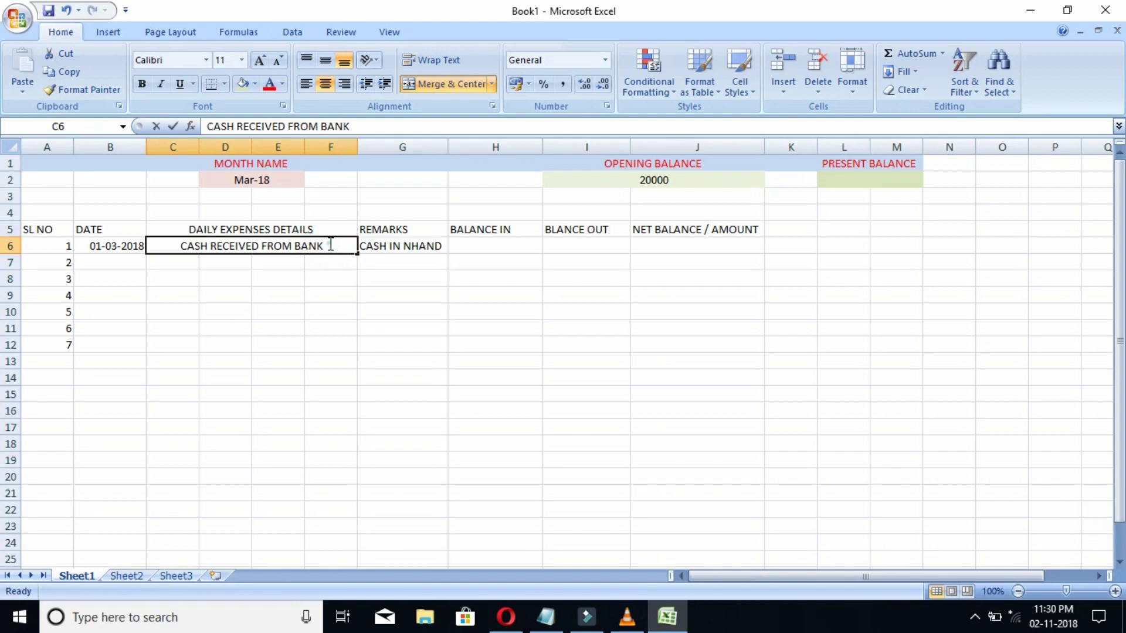
{"action": "type", "text": "("}
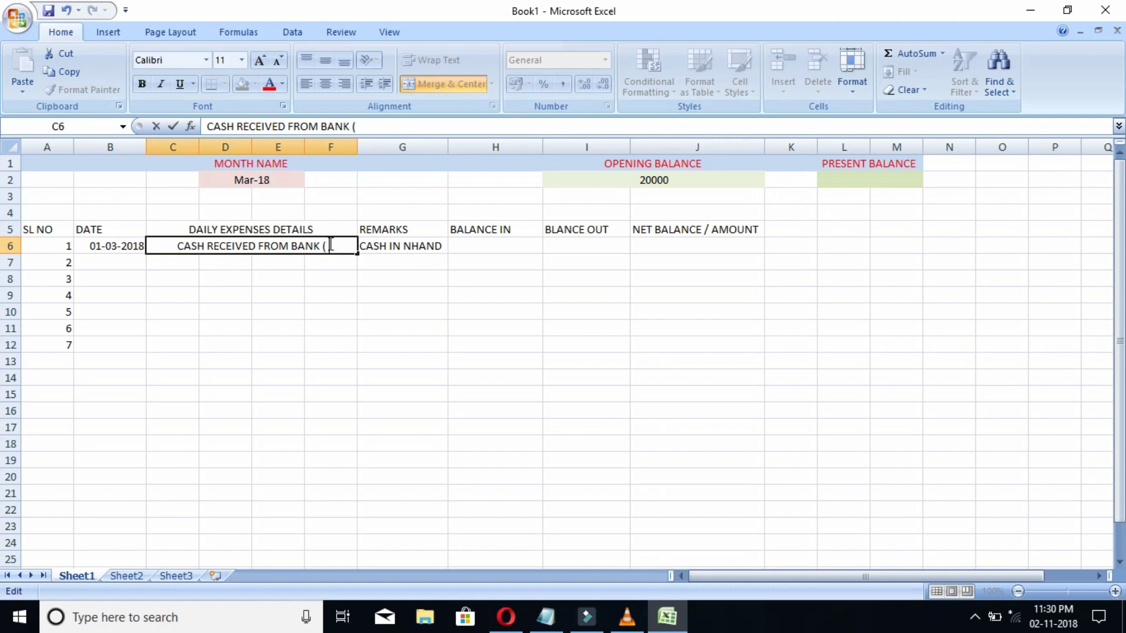
{"action": "type", "text": " WI"}
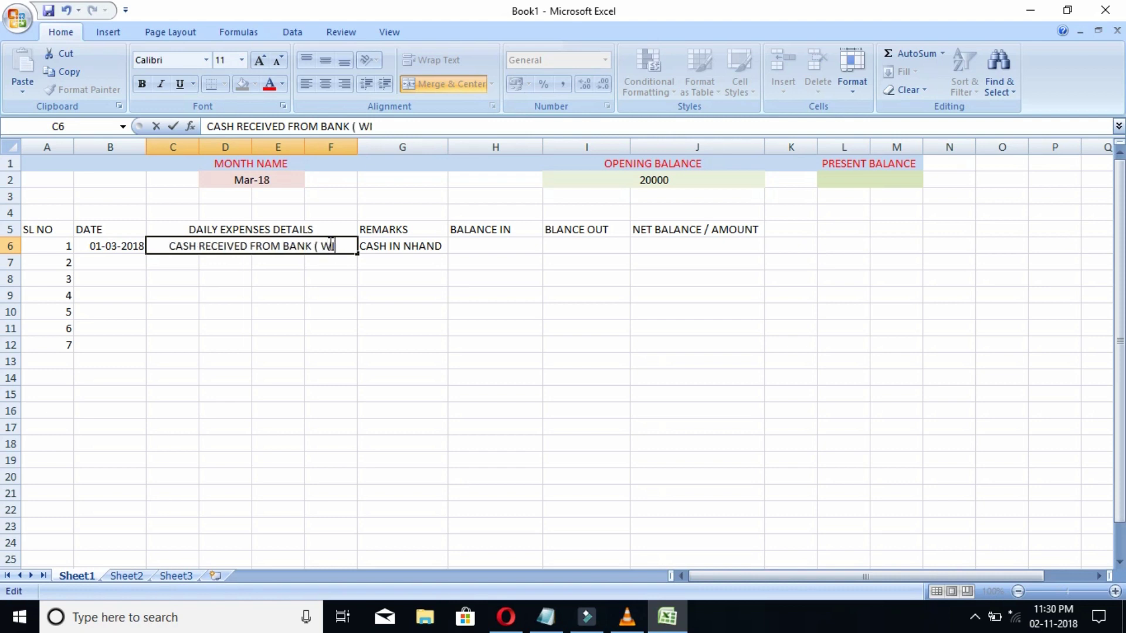
{"action": "type", "text": "TH"}
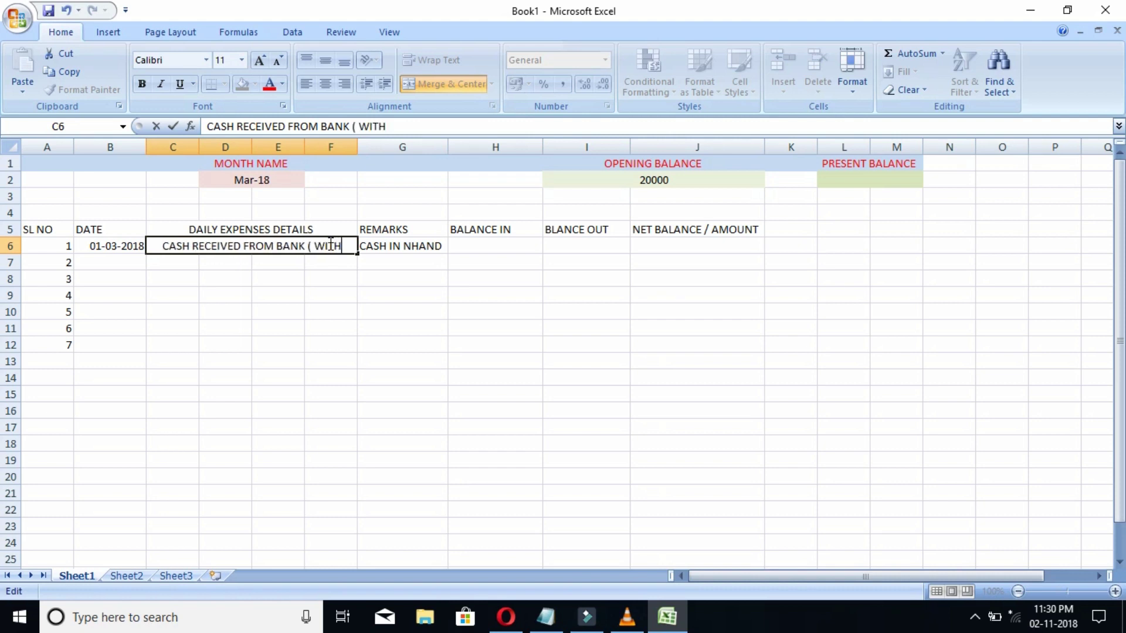
{"action": "type", "text": ".)"}
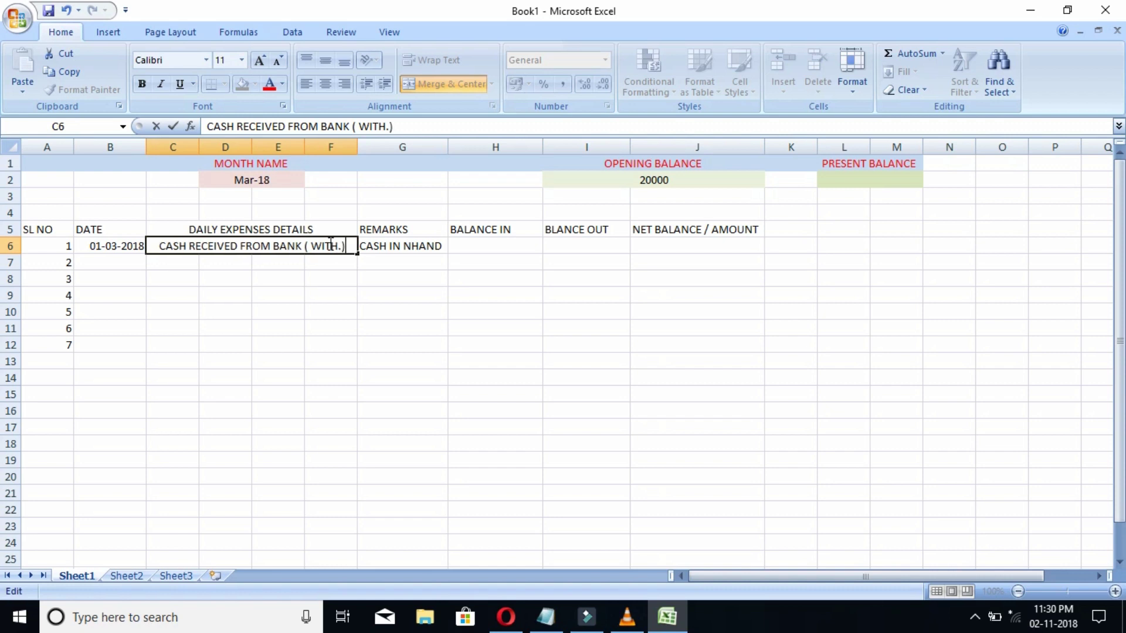
- Enter 5500 as the BALANCE IN amount for the first record in cell H6
{"action": "left_click", "coordinate": [505, 250]}
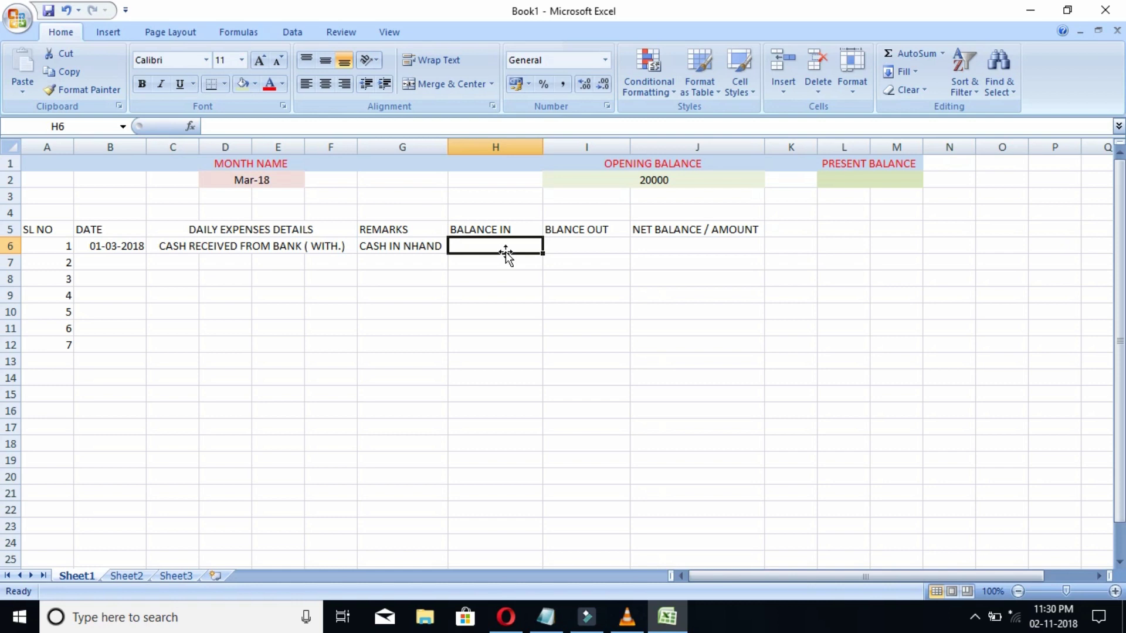
{"action": "type", "text": "55"}
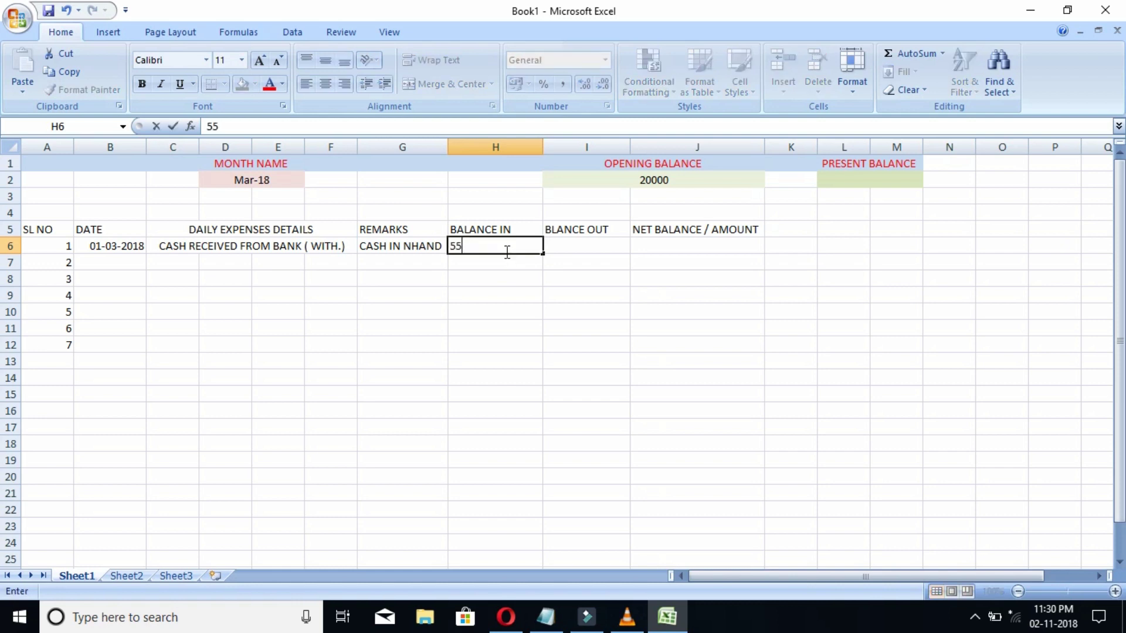
{"action": "type", "text": "00"}
{"action": "left_click", "coordinate": [596, 253]}
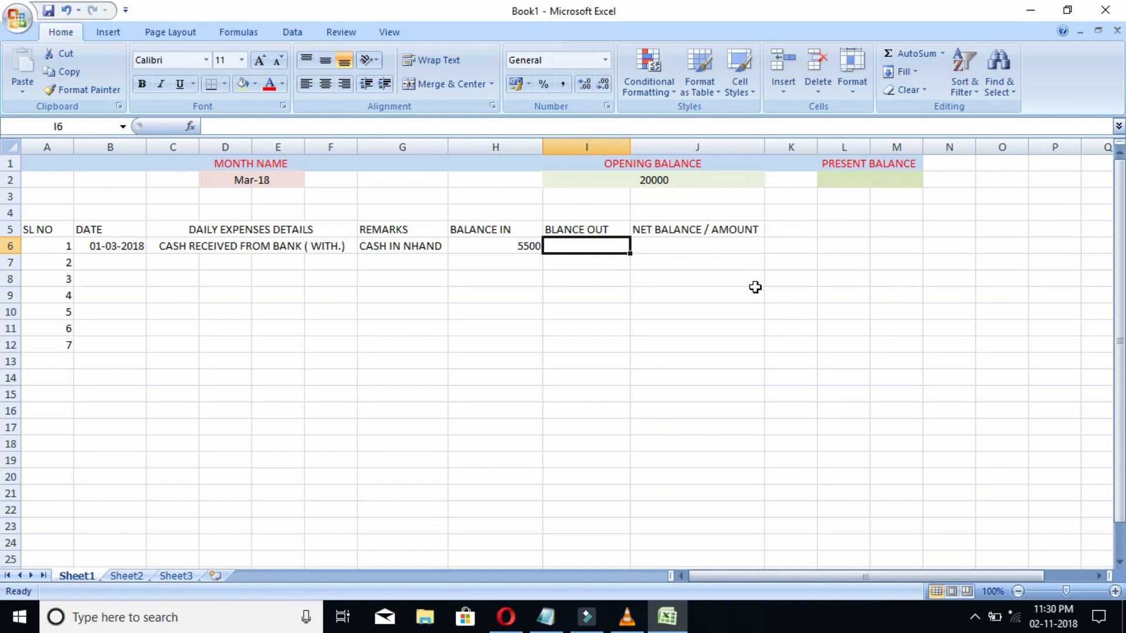
- Enter the formula =I2+H6-I6 in cell J6 to calculate the first record's net balance
{"action": "left_click", "coordinate": [689, 243]}
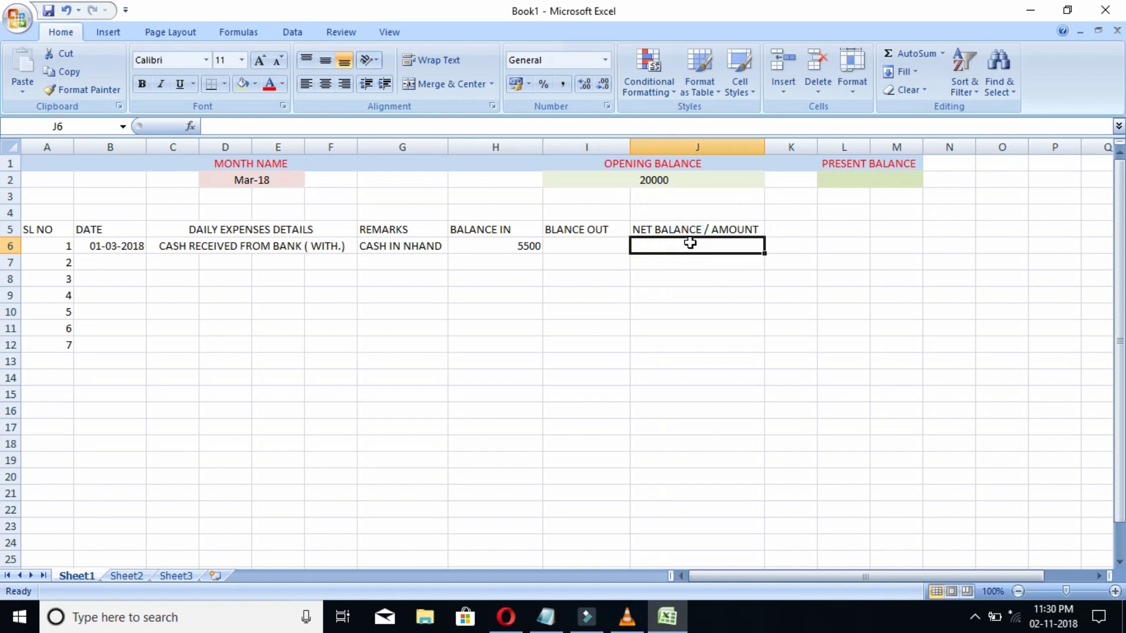
{"action": "type", "text": "="}
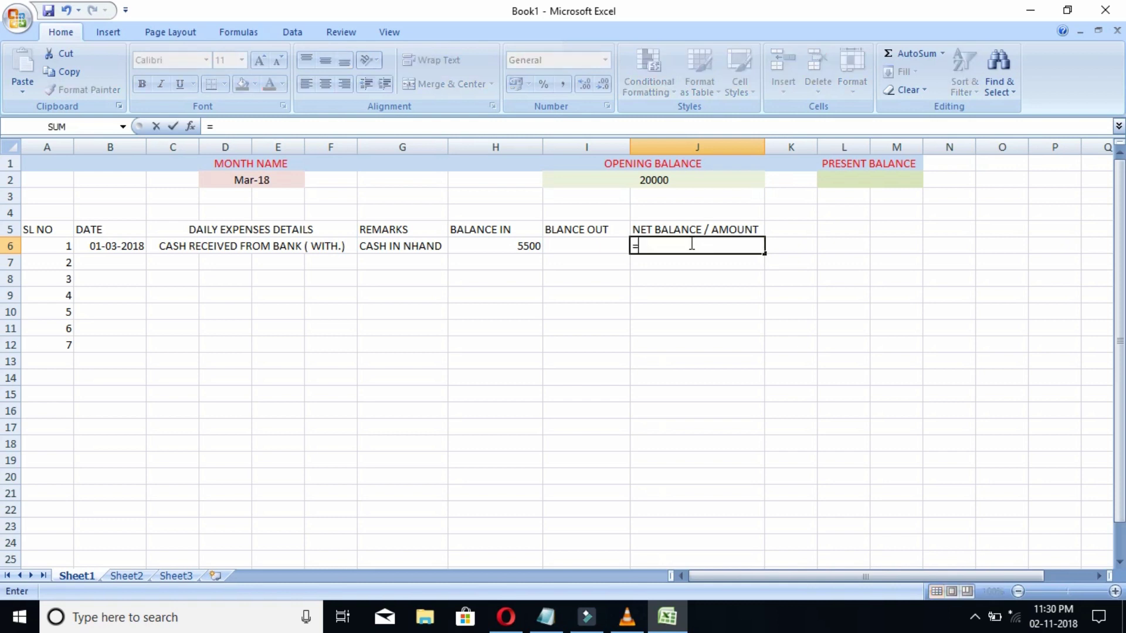
{"action": "left_click", "coordinate": [646, 181]}
{"action": "type", "text": "+"}
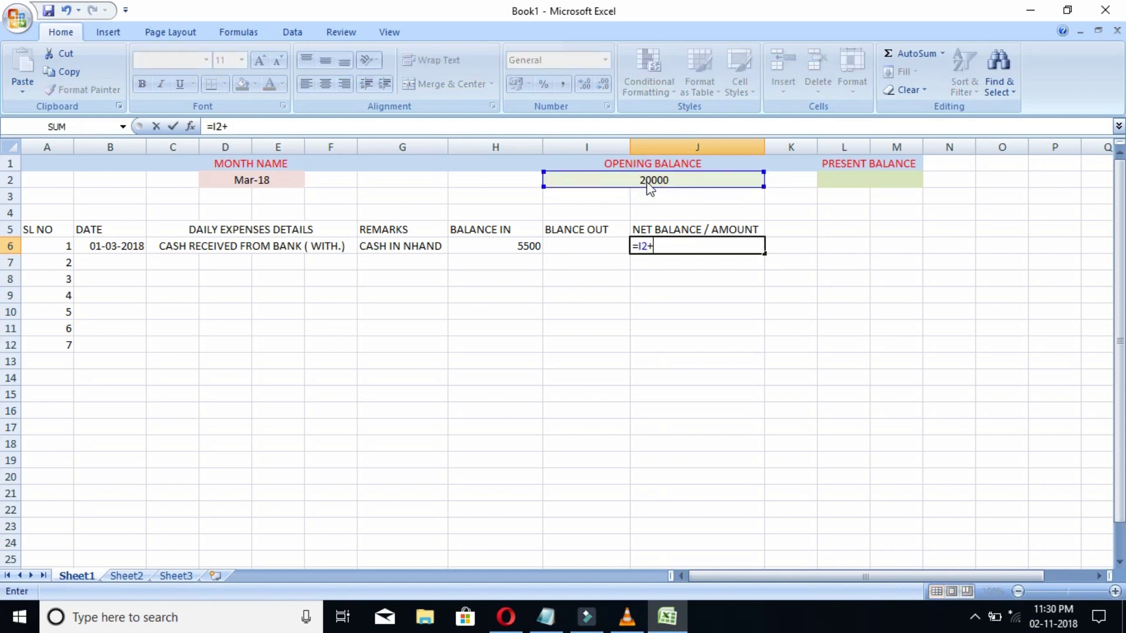
{"action": "left_click", "coordinate": [524, 245]}
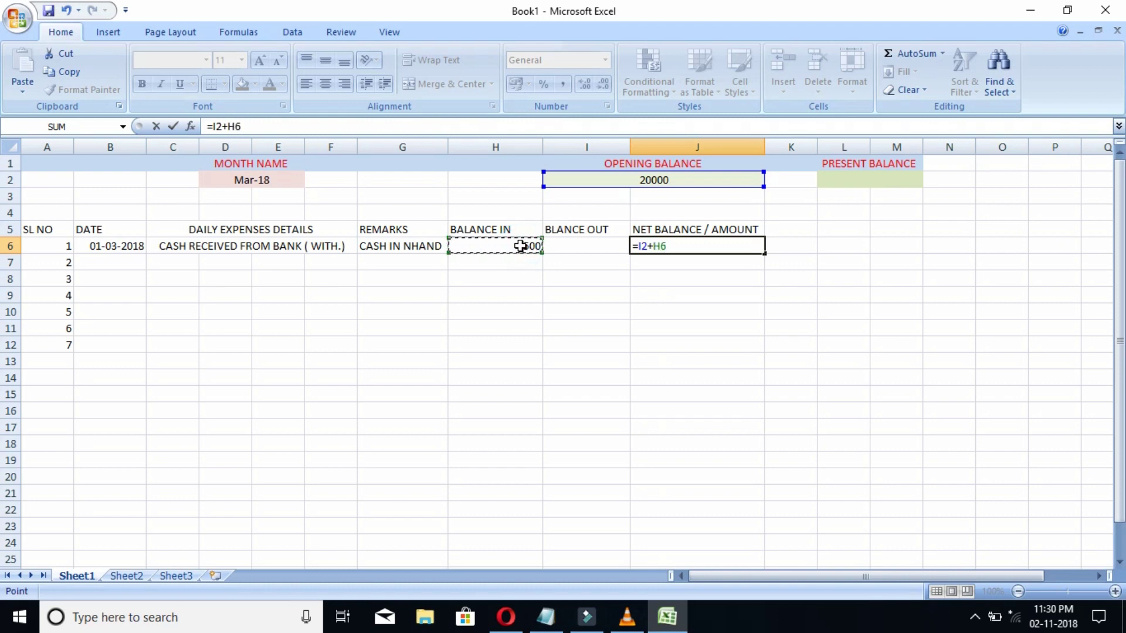
{"action": "type", "text": "-"}
{"action": "left_click", "coordinate": [553, 245]}
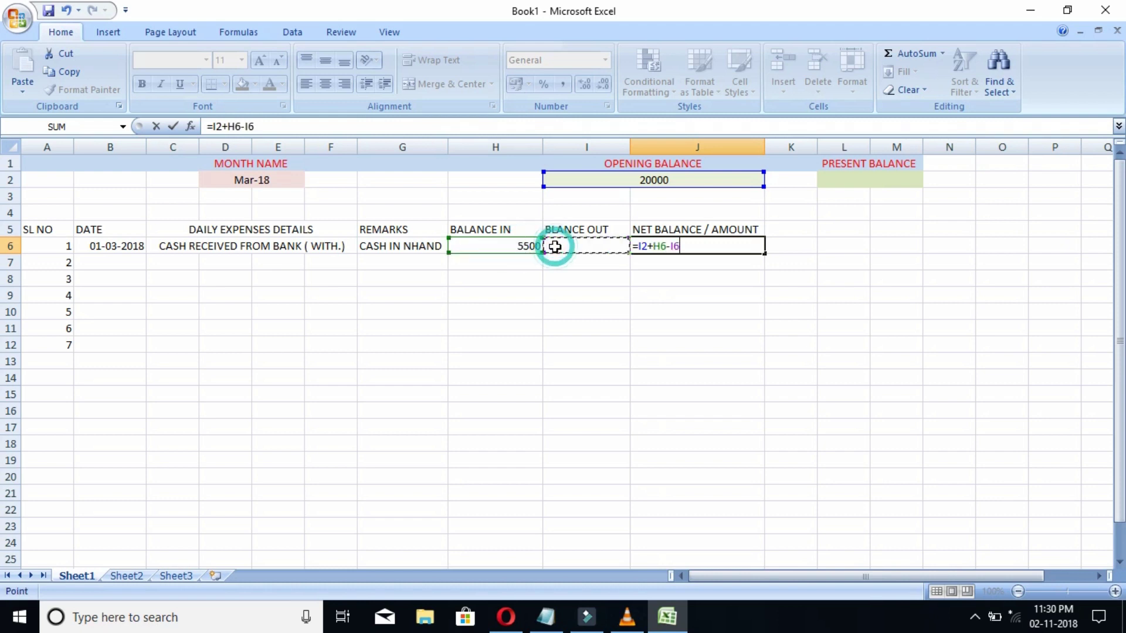
{"action": "key", "text": "Return"}
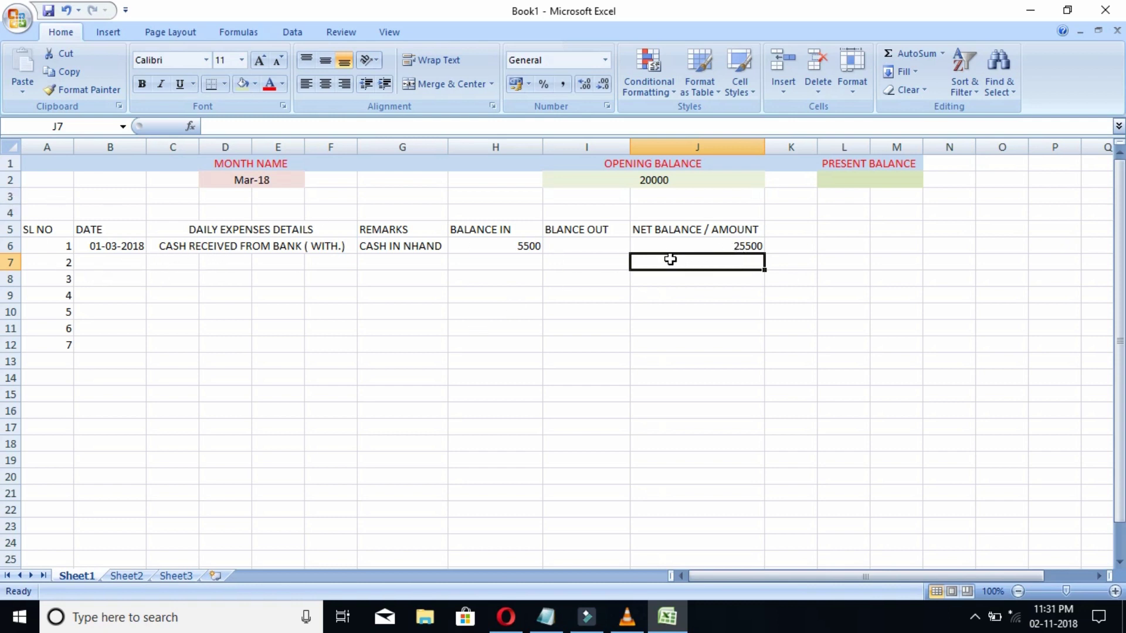
- Enter the date 02-03-2018 in cell B7 for the second record
{"action": "left_click", "coordinate": [105, 258]}
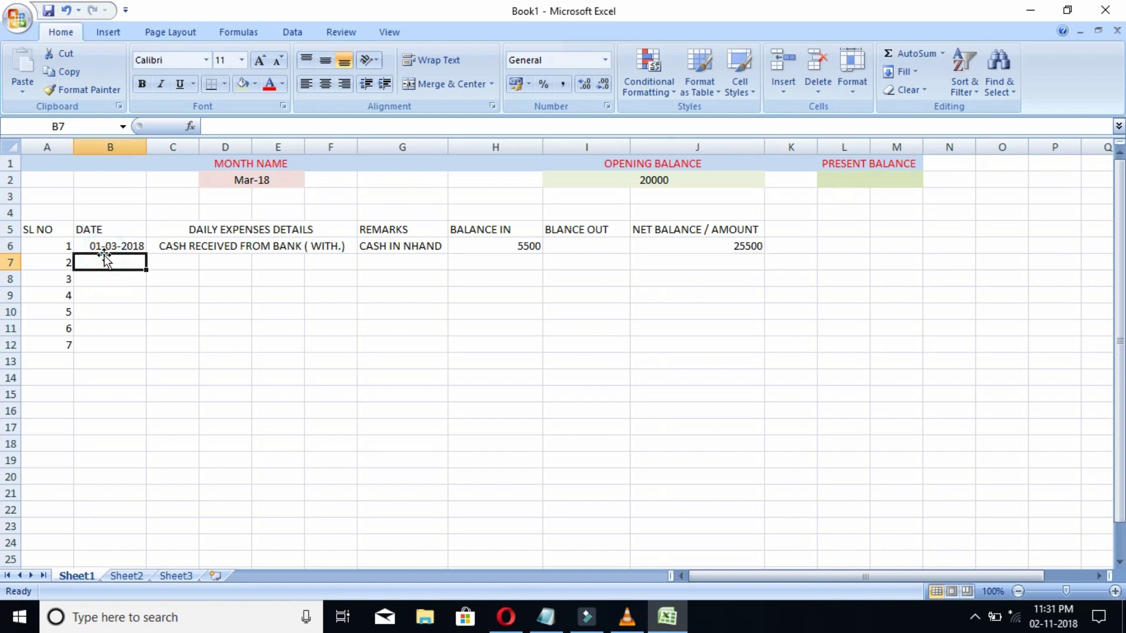
{"action": "type", "text": "02"}
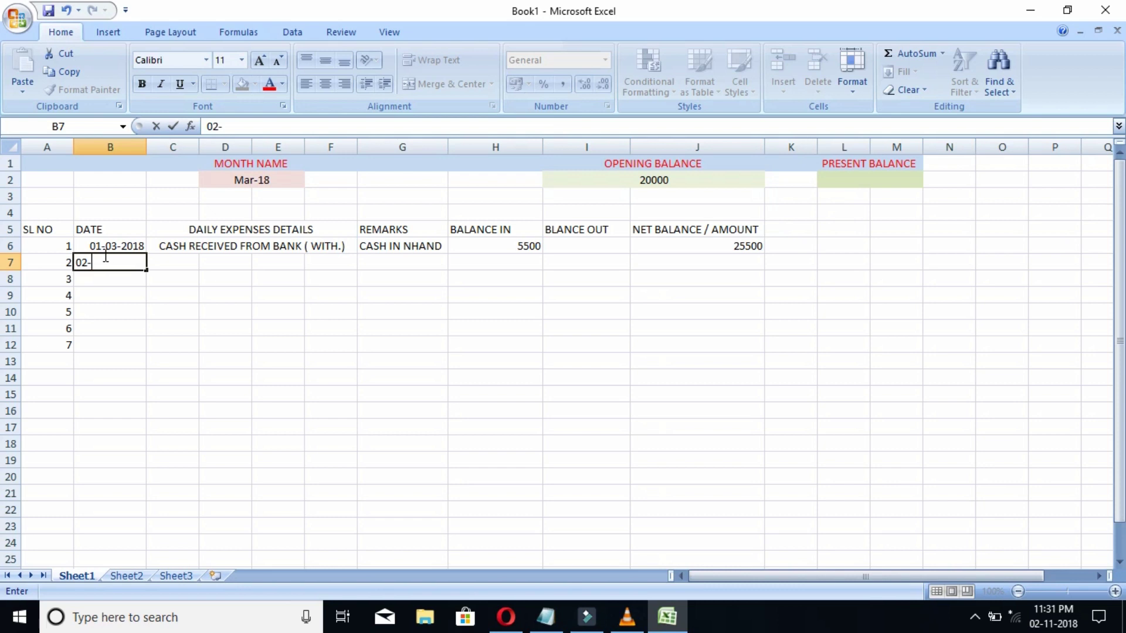
{"action": "type", "text": "-03-2018"}
- Merge and center cells C7:F7 and enter PAID RATION BILL as the expense detail
{"action": "left_click", "coordinate": [181, 262]}
{"action": "left_click_drag", "start_coordinate": [181, 262], "coordinate": [314, 267]}
{"action": "left_click", "coordinate": [473, 85]}
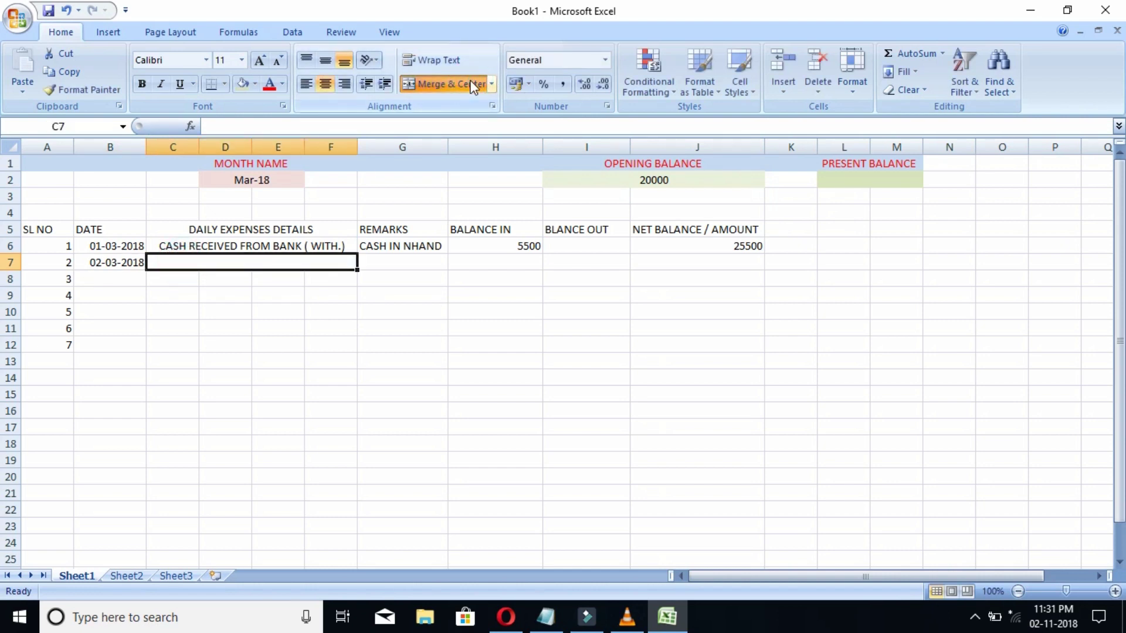
{"action": "left_click", "coordinate": [259, 265]}
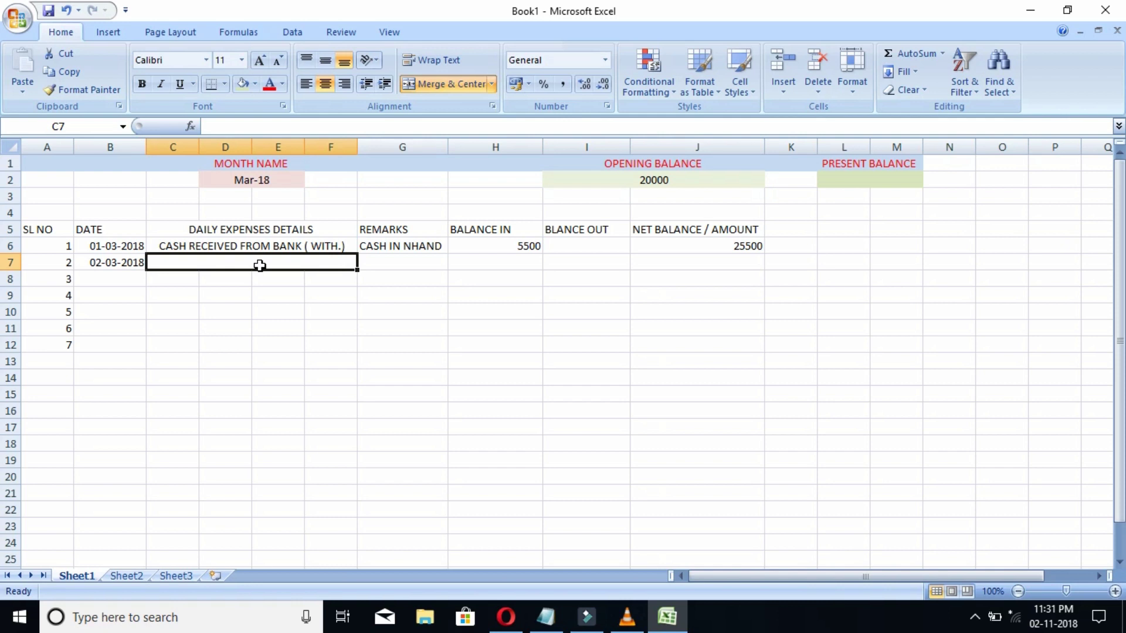
{"action": "type", "text": "PAID"}
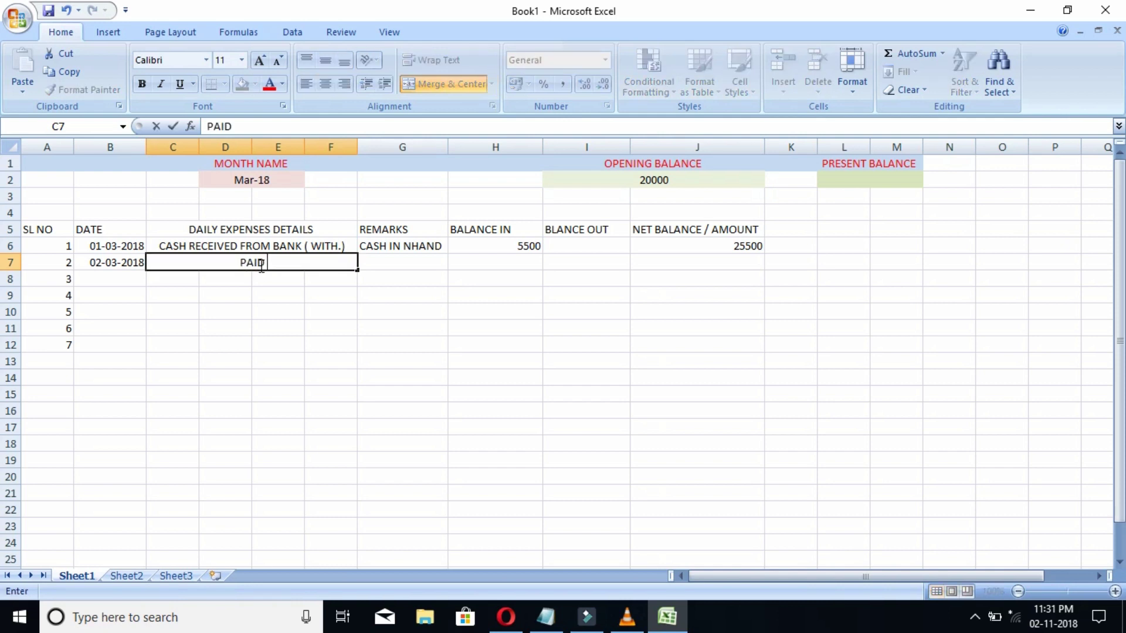
{"action": "type", "text": " RATION BILL"}
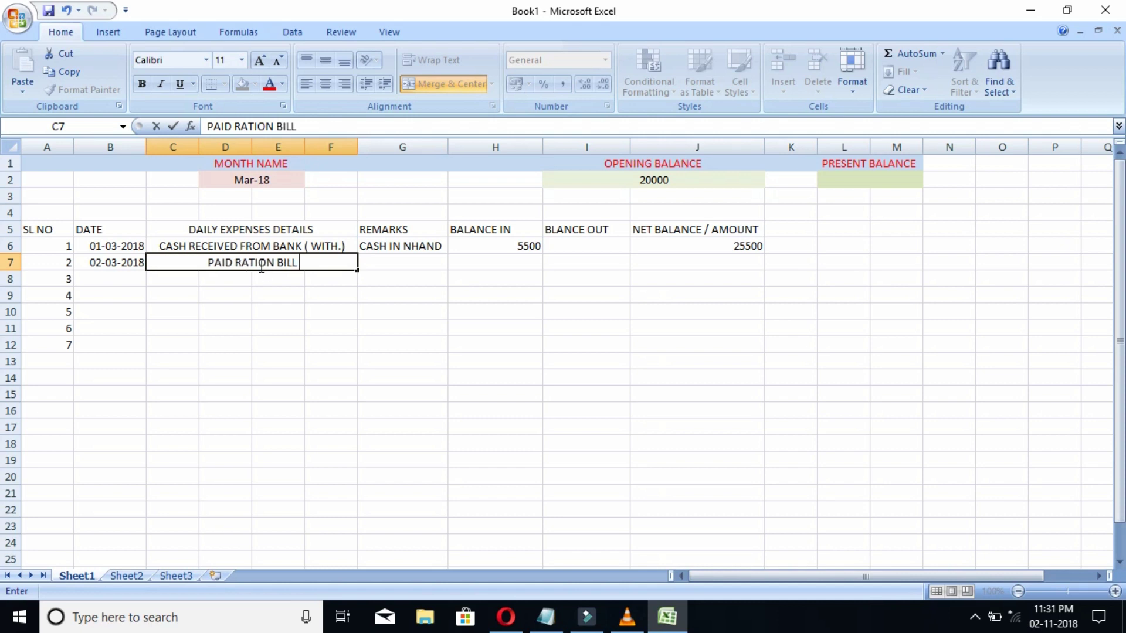
- Enter the remark CASH IN NHAND in G7 and the outgoing amount 2100 in I7 for the second record
{"action": "left_click", "coordinate": [432, 262]}
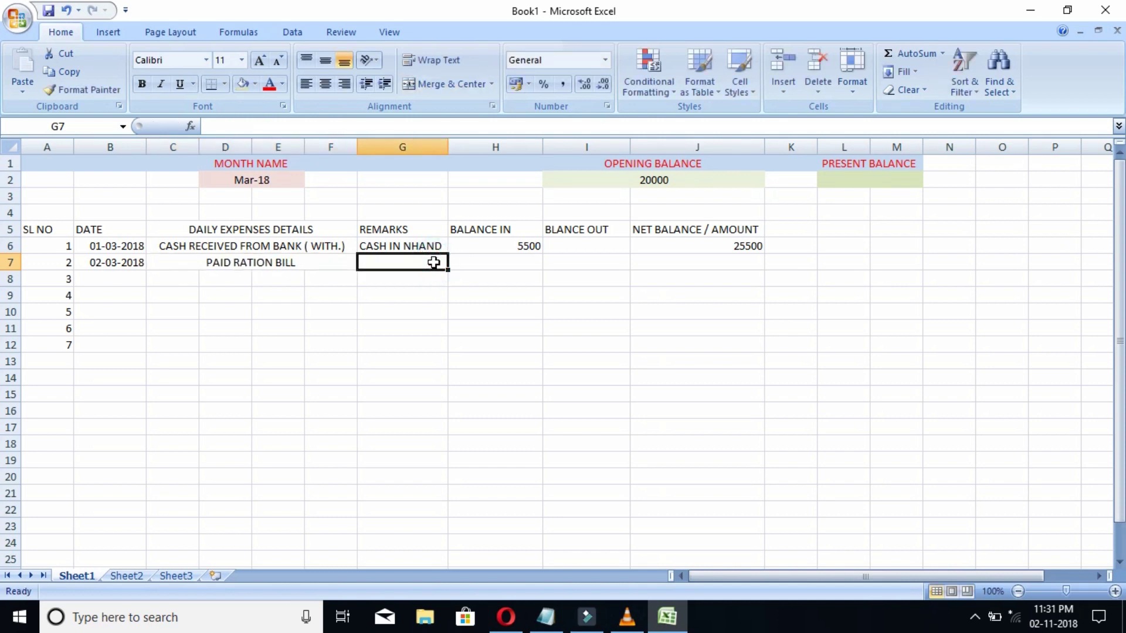
{"action": "type", "text": "CASH"}
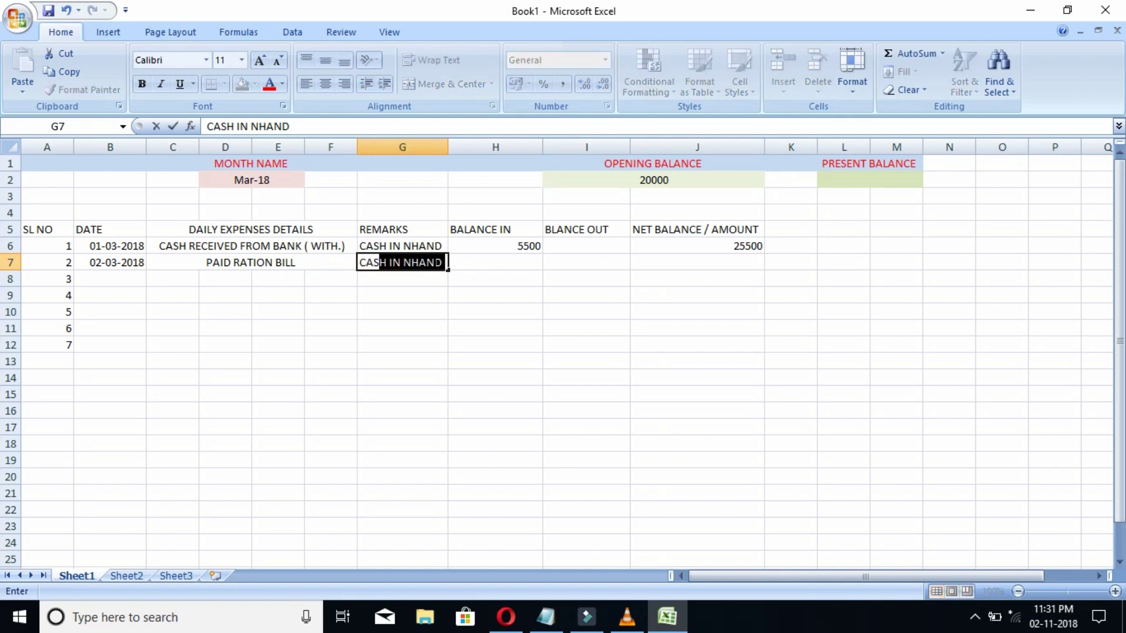
{"action": "left_click", "coordinate": [499, 267]}
{"action": "left_click", "coordinate": [555, 264]}
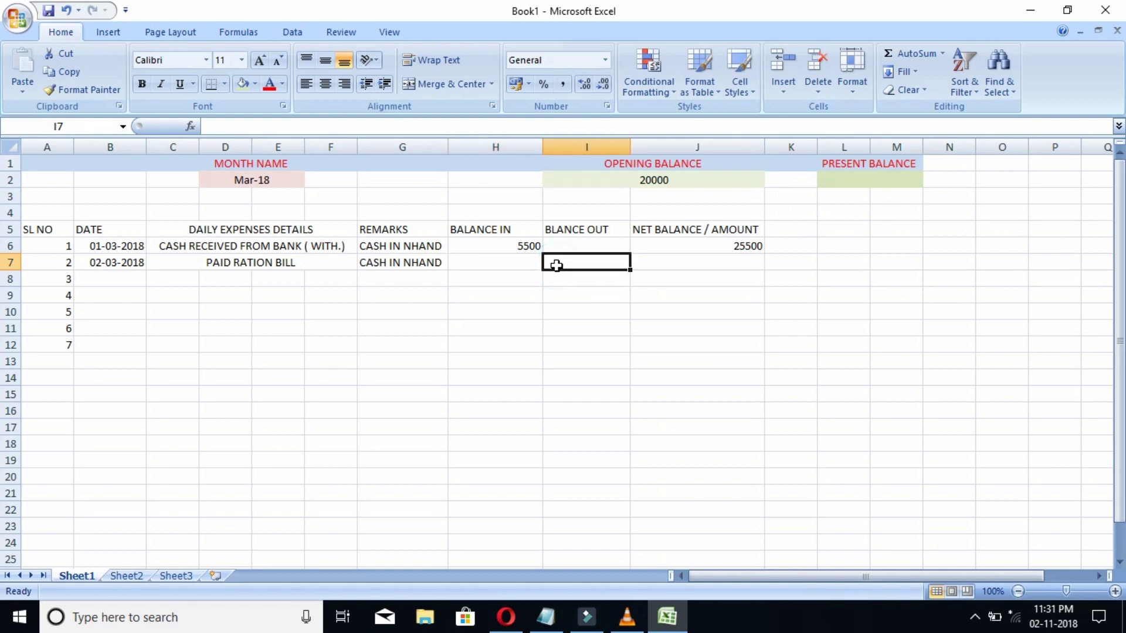
{"action": "type", "text": "2100"}
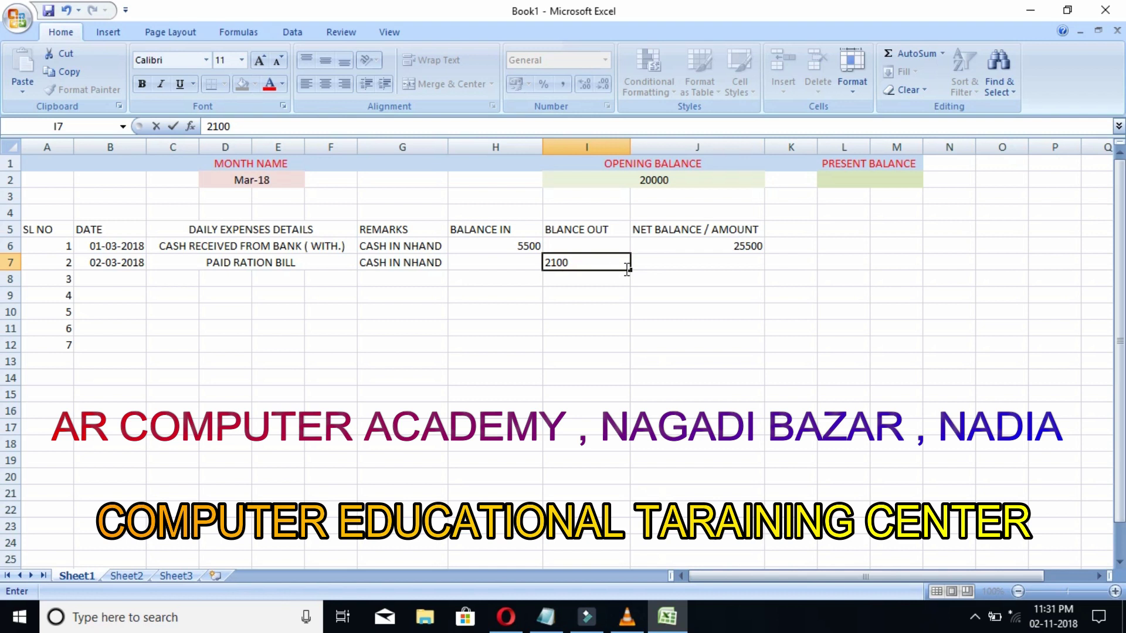
- Enter the formula =J6+H7-I7 in cell J7 to carry the net balance forward from the first record
{"action": "left_click", "coordinate": [672, 256]}
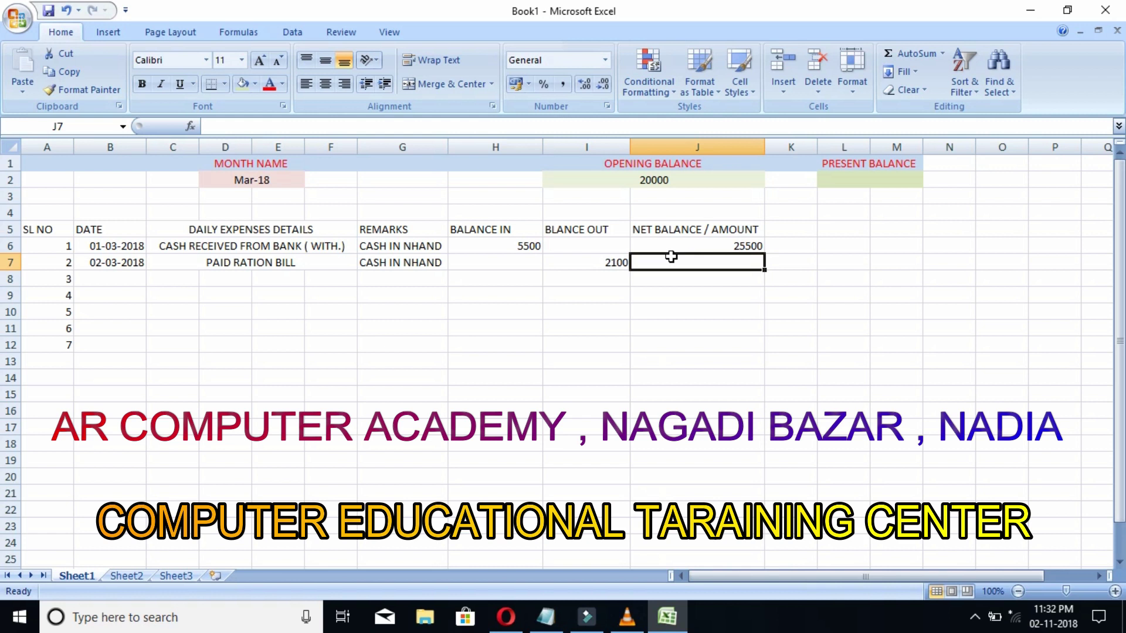
{"action": "type", "text": "="}
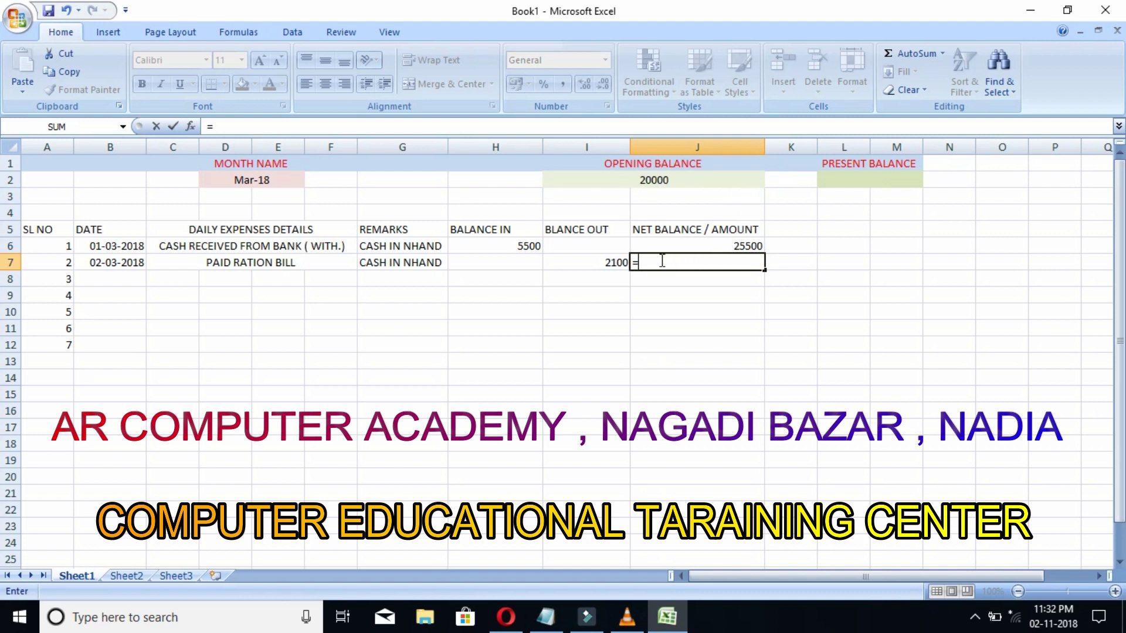
{"action": "left_click", "coordinate": [752, 247]}
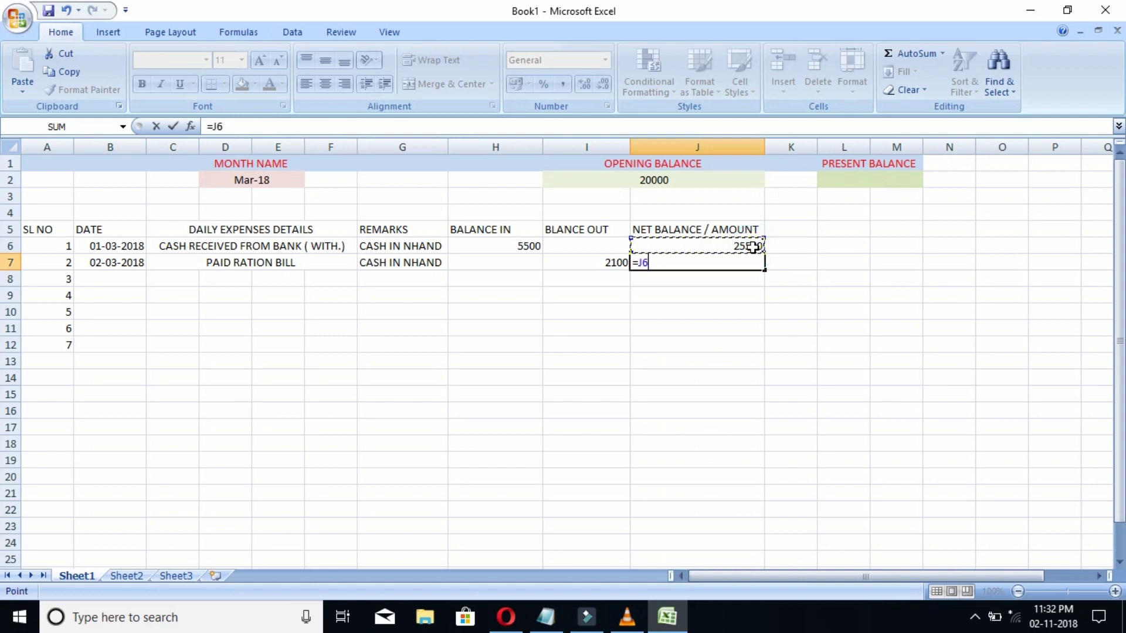
{"action": "type", "text": "+"}
{"action": "left_click", "coordinate": [520, 261]}
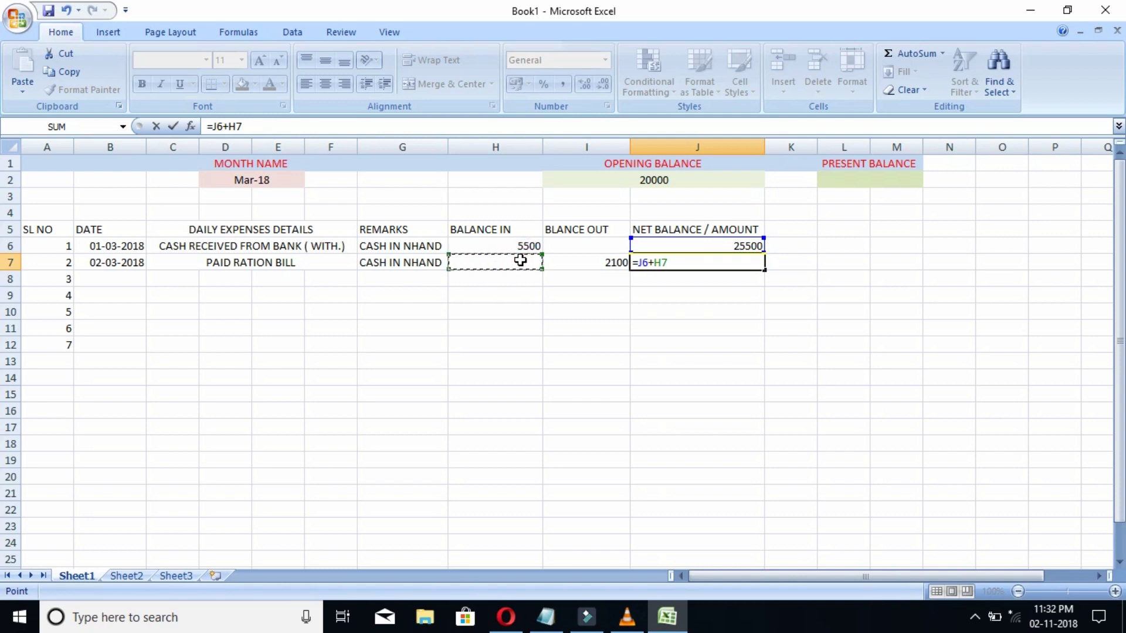
{"action": "type", "text": "-"}
{"action": "left_click", "coordinate": [580, 265]}
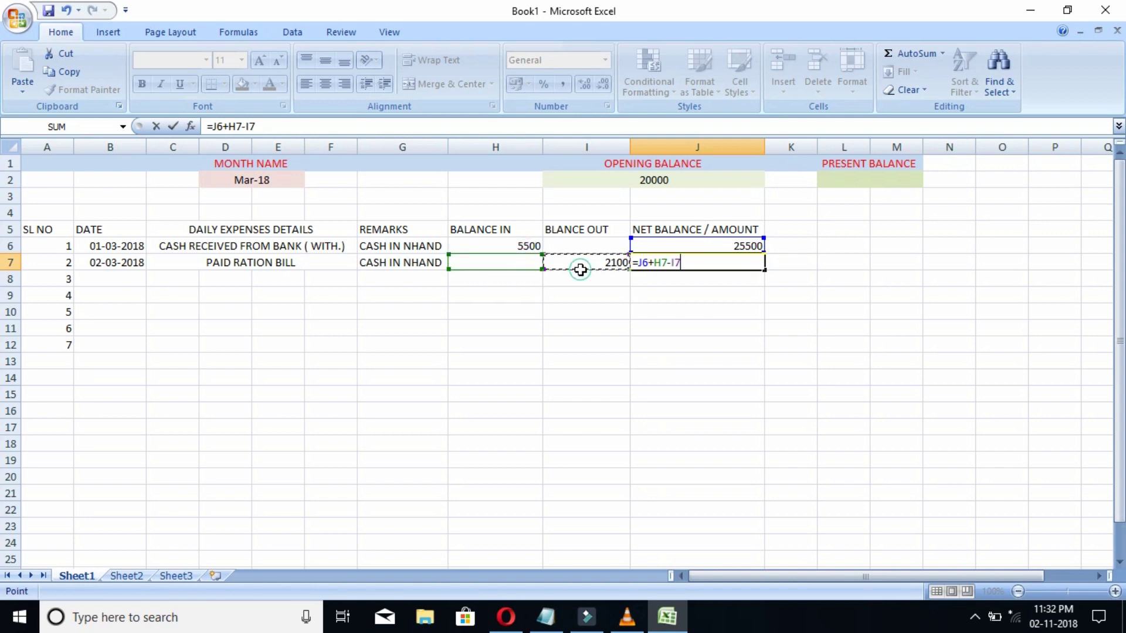
{"action": "key", "text": "Return"}
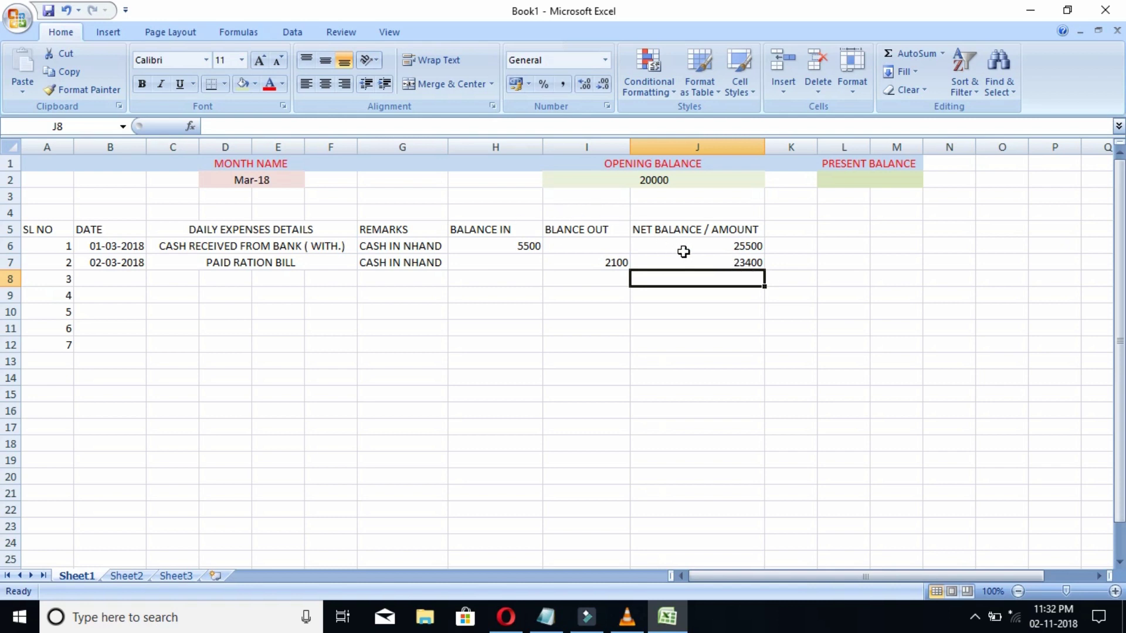
- Fill the net balance formula from J7 down through J12
{"action": "left_click", "coordinate": [744, 263]}
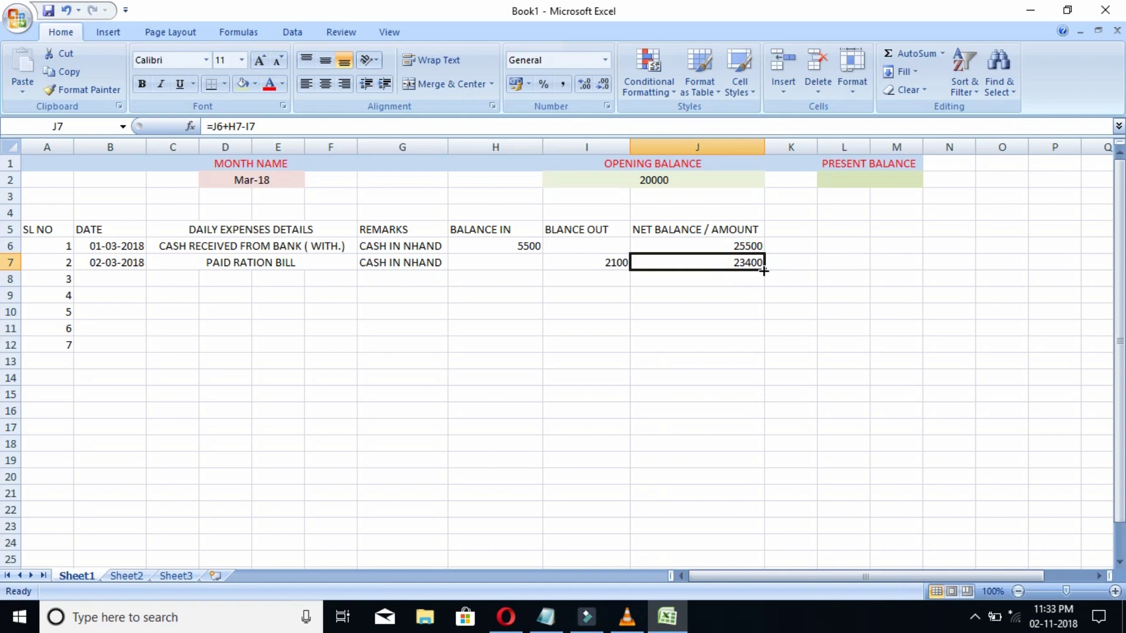
{"action": "left_click_drag", "start_coordinate": [764, 271], "coordinate": [767, 348]}
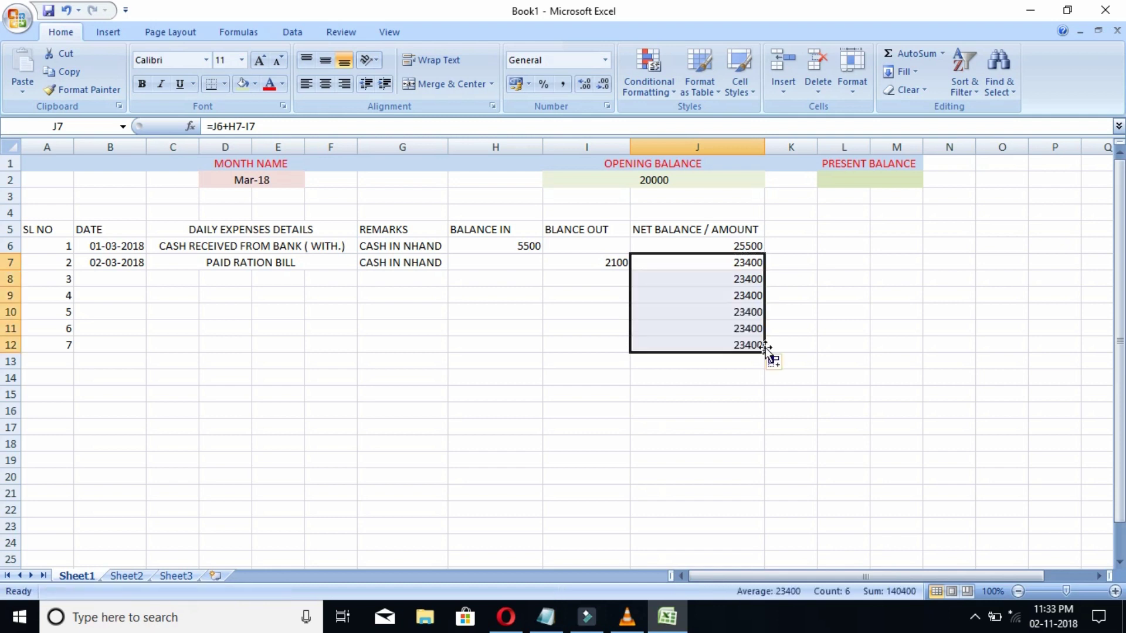
{"action": "left_click", "coordinate": [101, 276]}
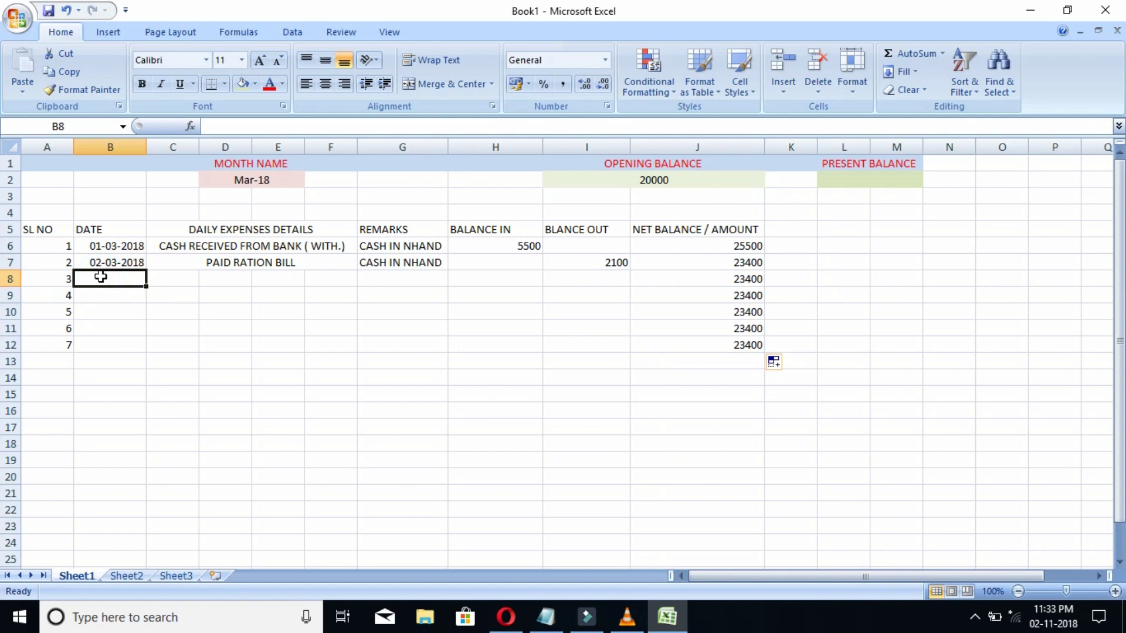
- Enter the date 03-03-2018 in B8, and BUY RICE 10 KG as the expense detail in merged and centered cells C8:F8
{"action": "type", "text": "03"}
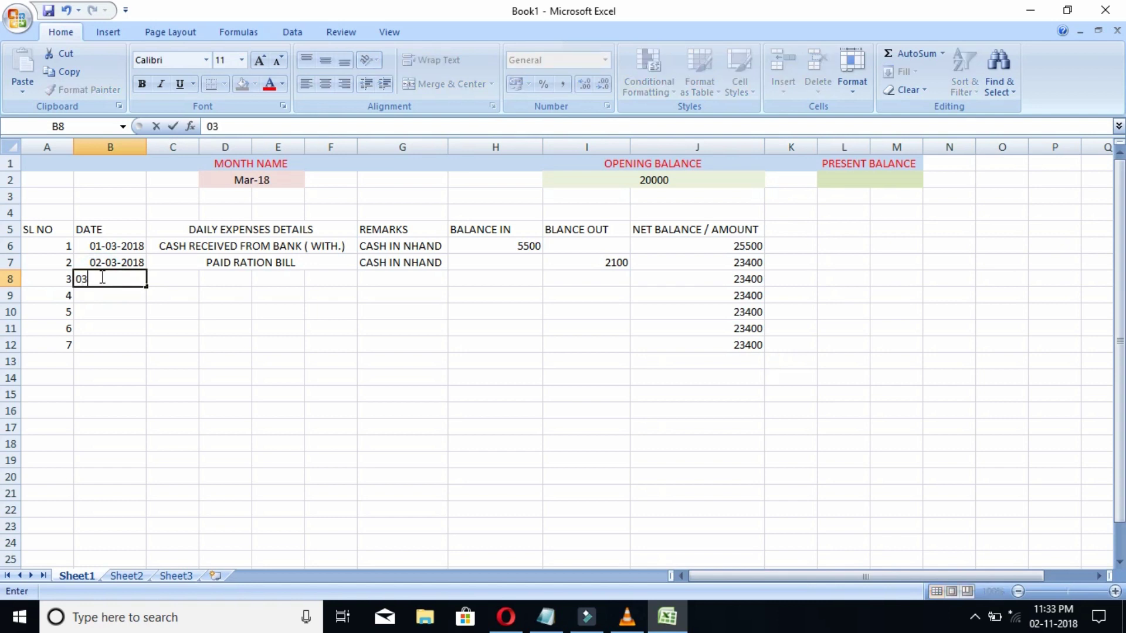
{"action": "type", "text": "-03-2018"}
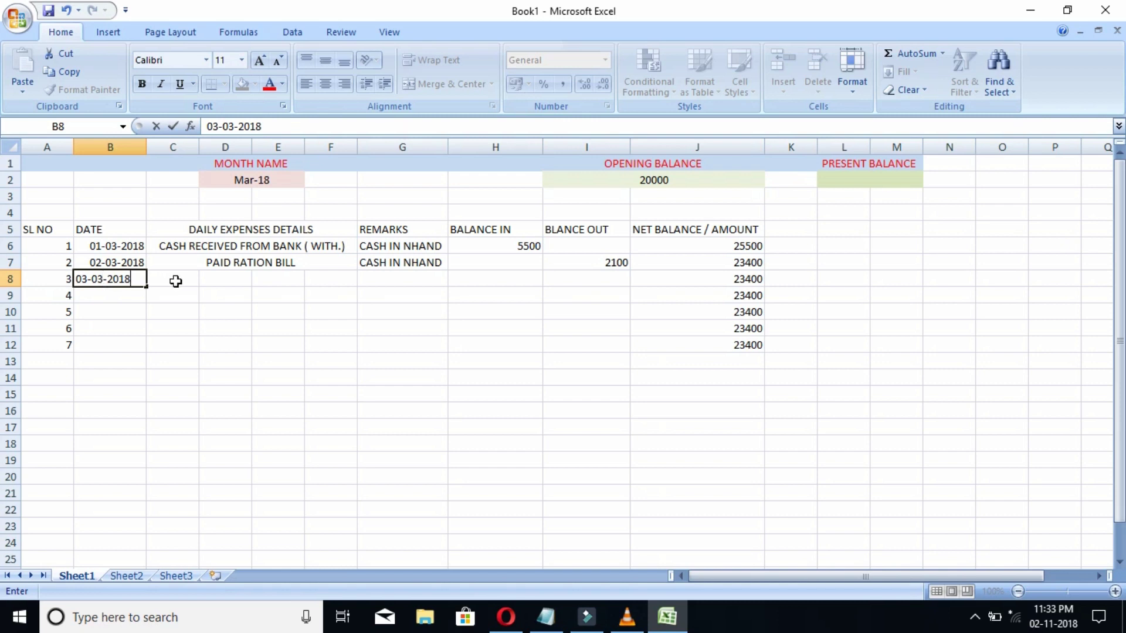
{"action": "left_click_drag", "start_coordinate": [174, 279], "coordinate": [305, 277]}
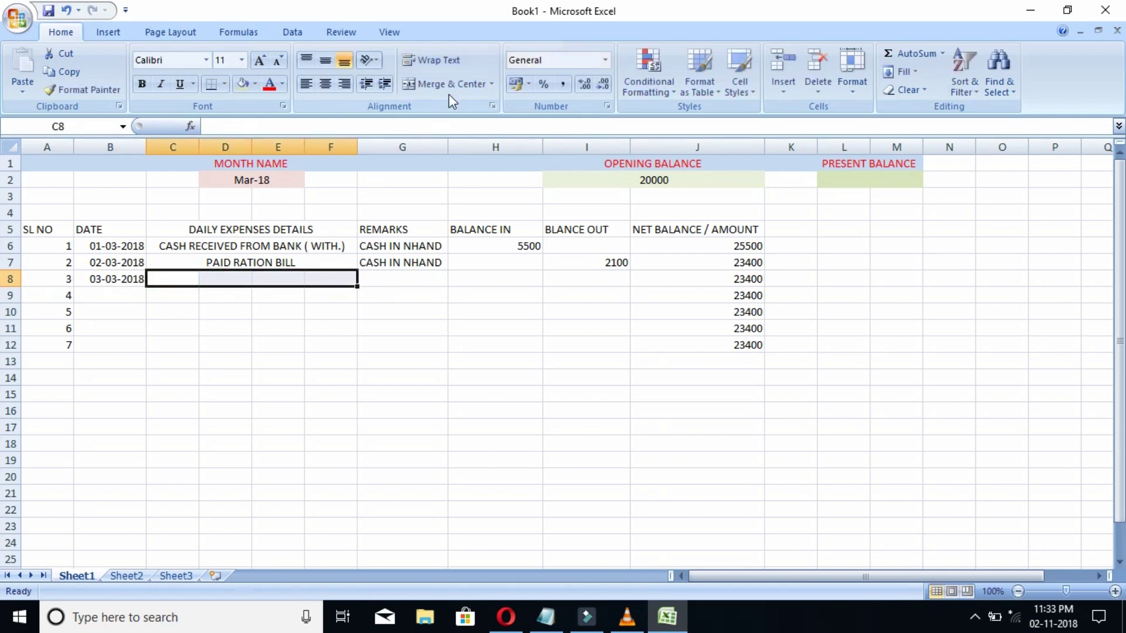
{"action": "left_click", "coordinate": [449, 87]}
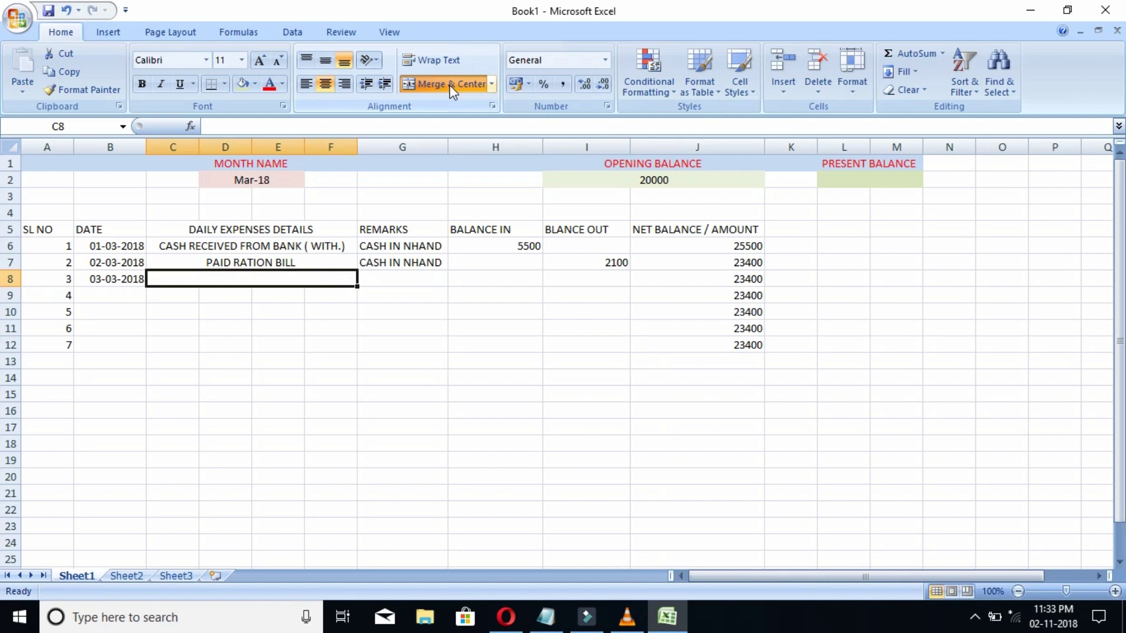
{"action": "type", "text": "BUY"}
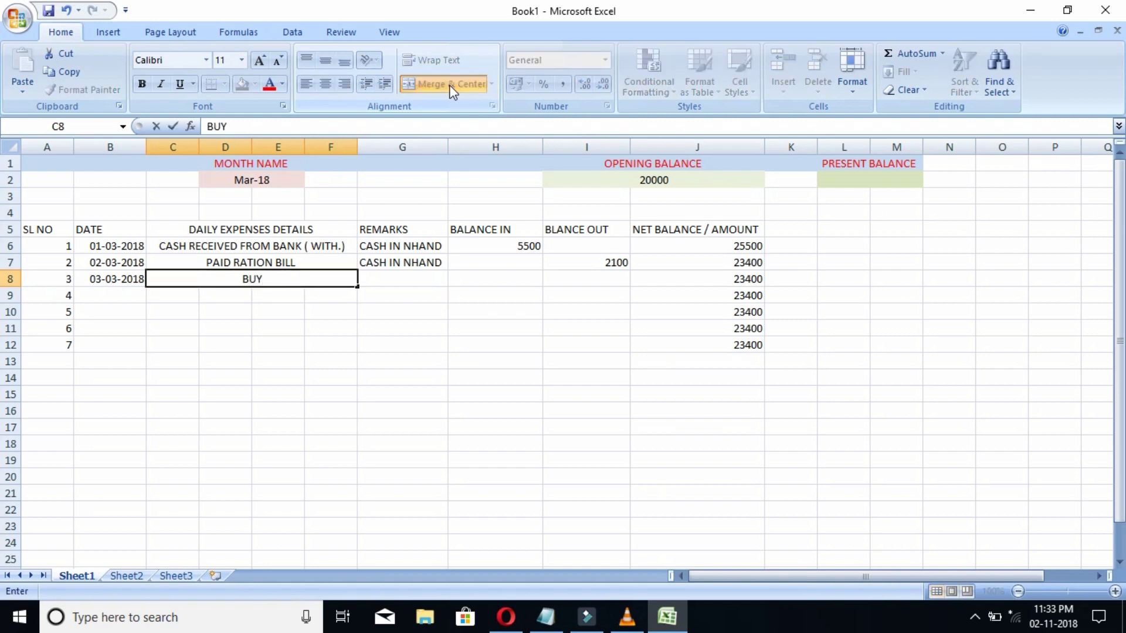
{"action": "type", "text": " RICE 10 KG"}
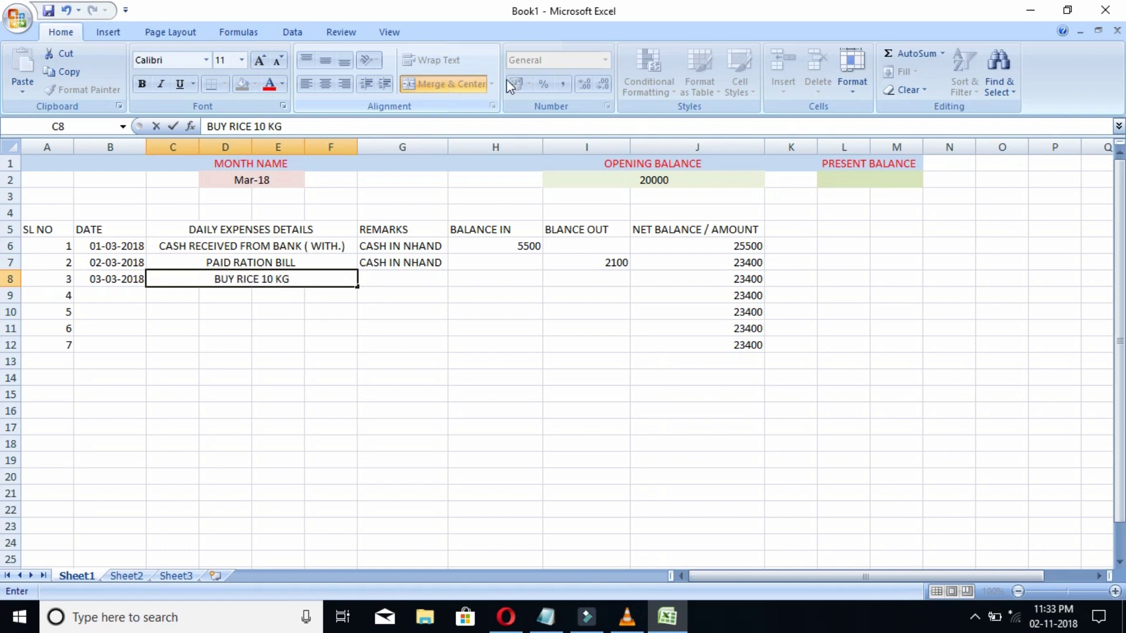
{"action": "left_click", "coordinate": [409, 275]}
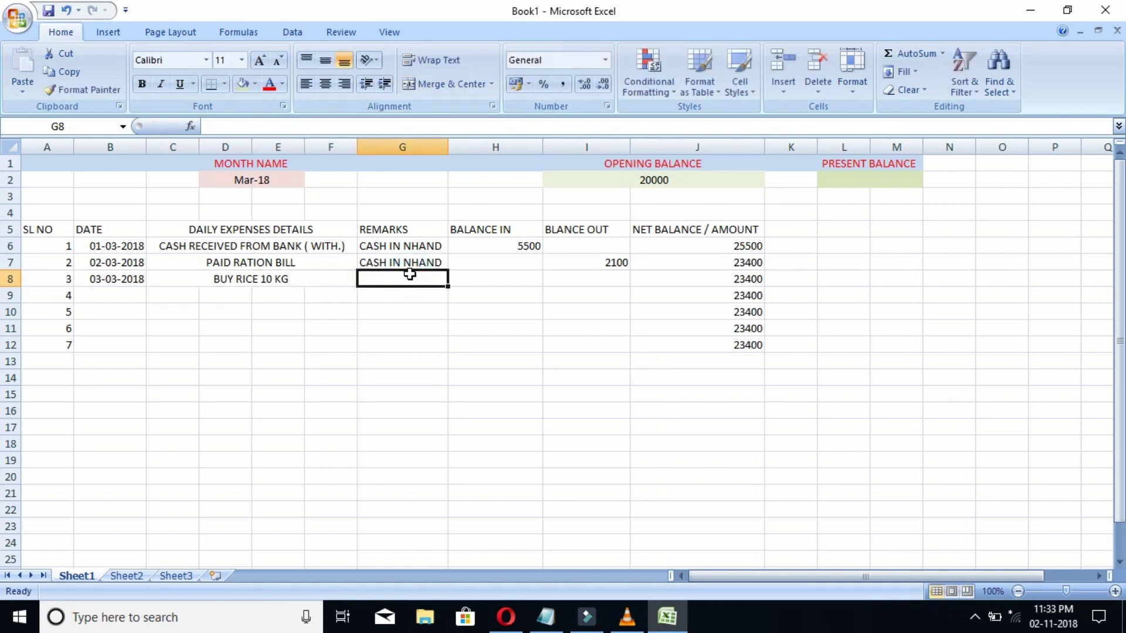
- Correct the misspelled remarks in G6 and G7 to read CASH IN HAND
{"action": "double_click", "coordinate": [410, 246]}
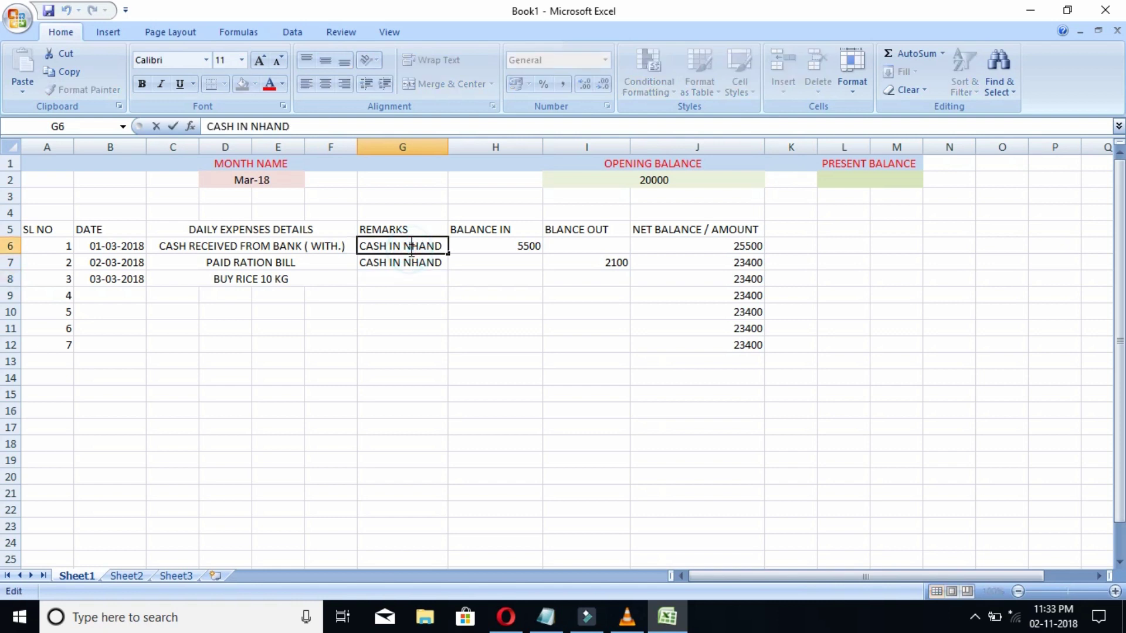
{"action": "key", "text": "BackSpace"}
{"action": "left_click", "coordinate": [410, 261]}
{"action": "double_click", "coordinate": [412, 262]}
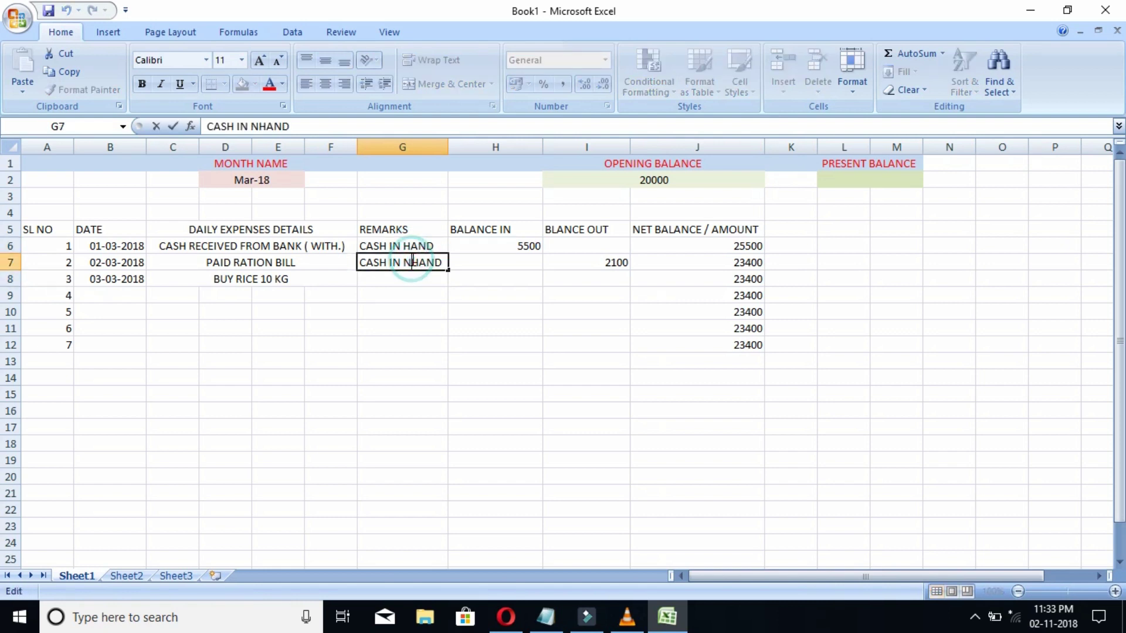
{"action": "key", "text": "BackSpace"}
- Enter the remark CASH IN HAND in G8 and the outgoing amount 1050 in I8 for the third record
{"action": "left_click", "coordinate": [387, 277]}
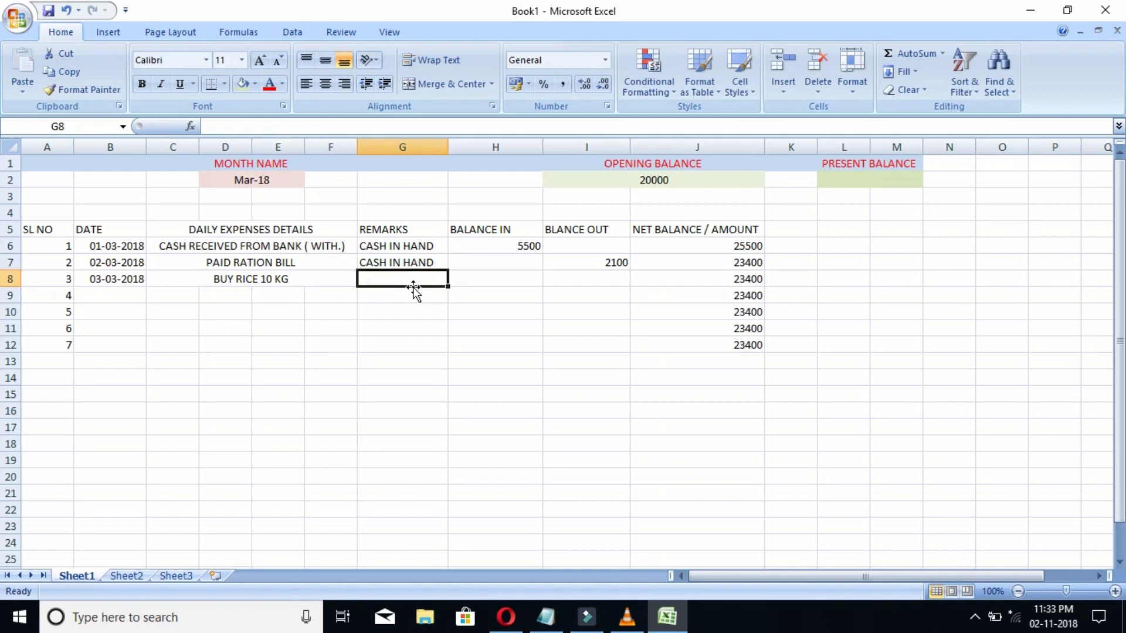
{"action": "type", "text": "C"}
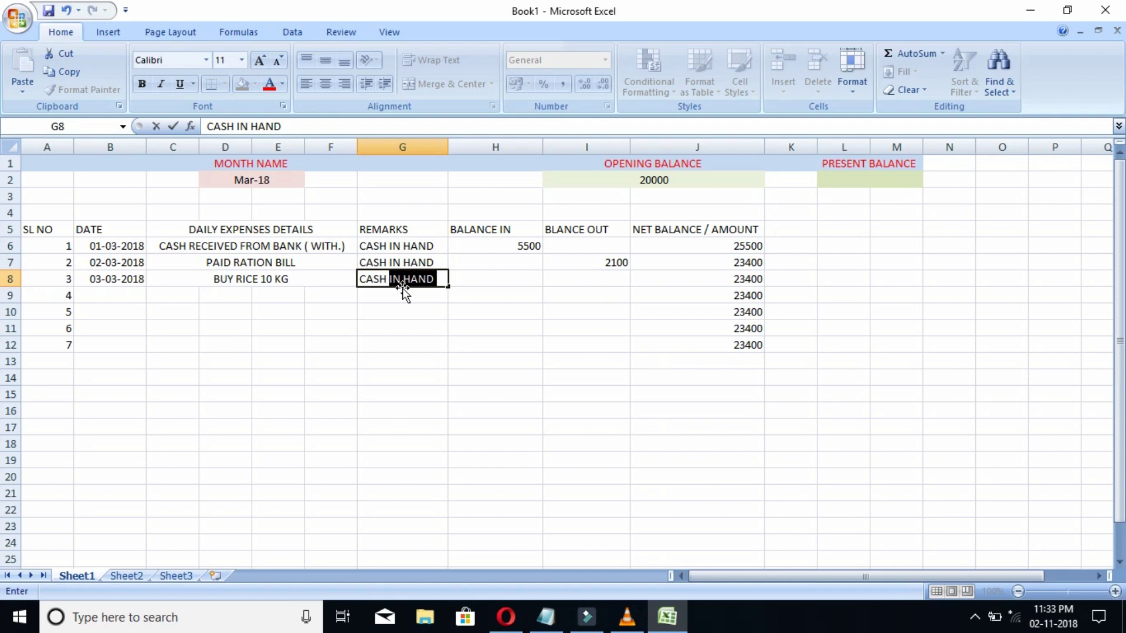
{"action": "type", "text": "ASH"}
{"action": "left_click", "coordinate": [476, 281]}
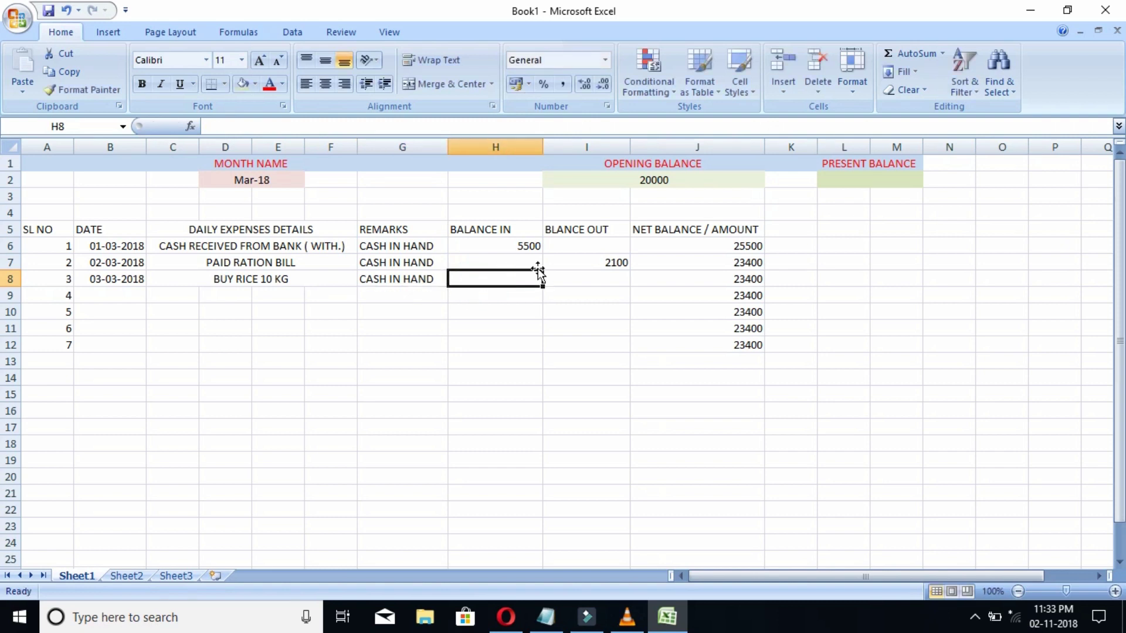
{"action": "left_click", "coordinate": [572, 279]}
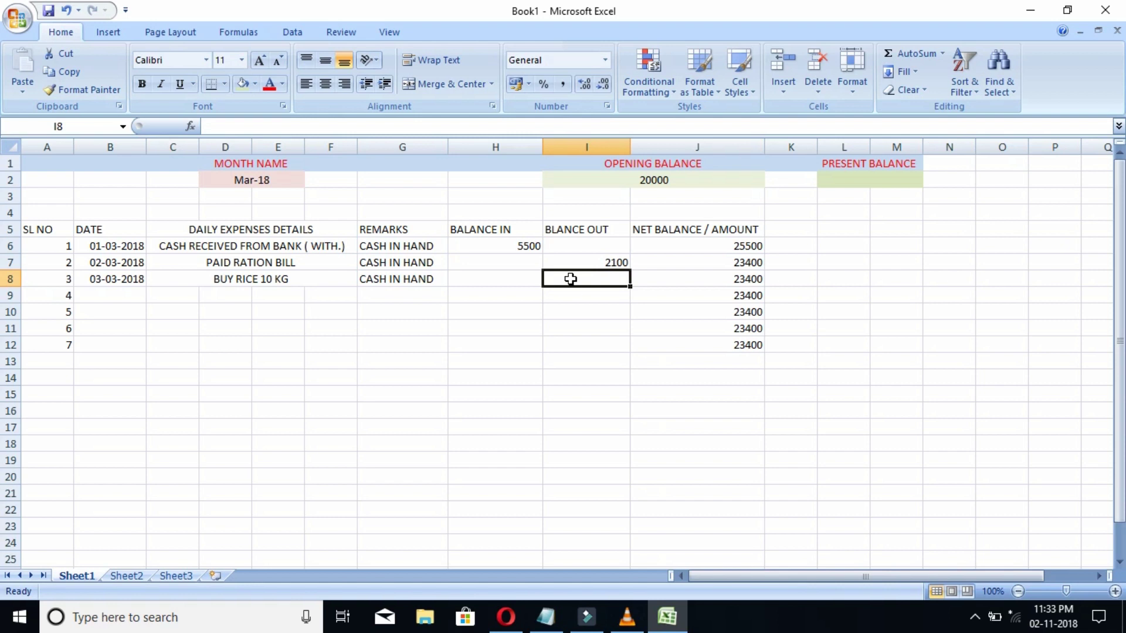
{"action": "type", "text": "10"}
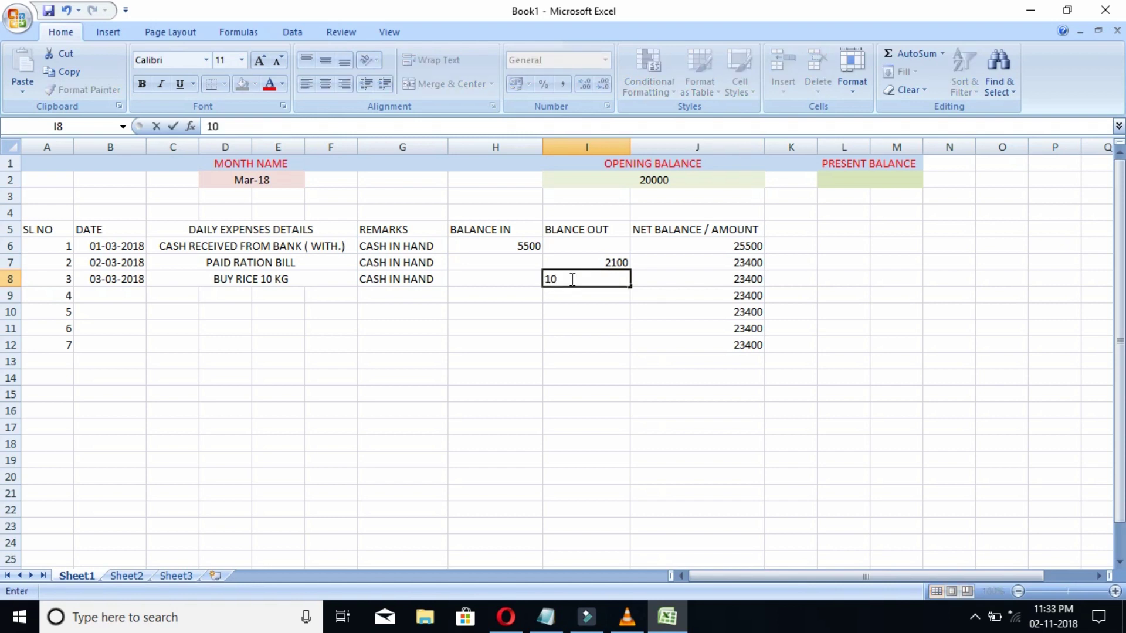
{"action": "type", "text": "50"}
{"action": "left_click", "coordinate": [791, 282]}
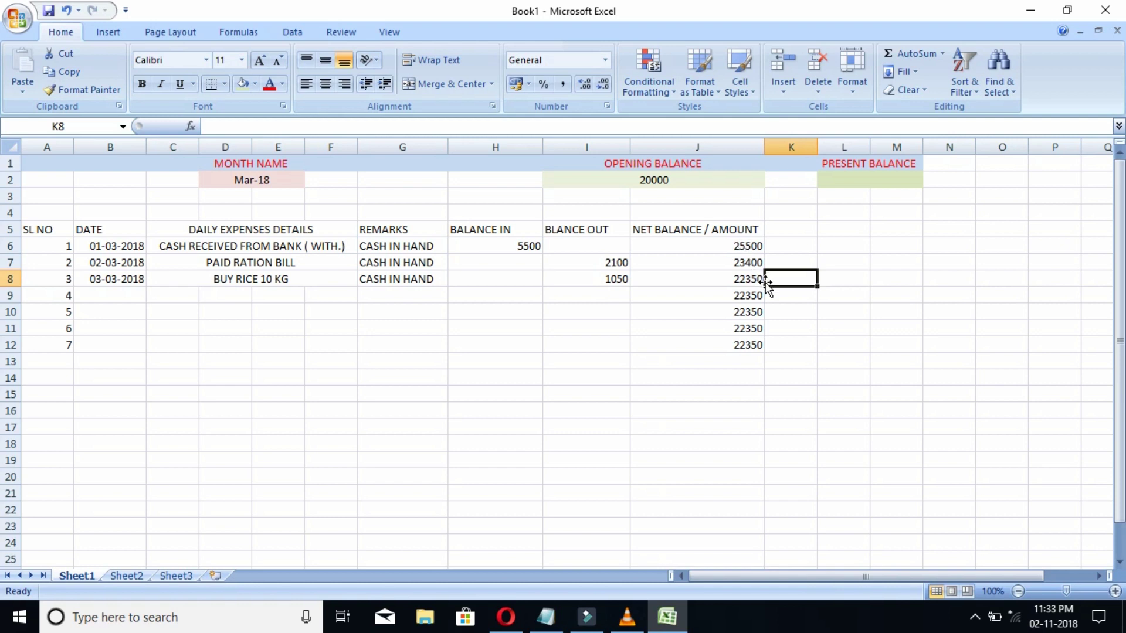
- Enter the date 04-03-2018 in B9 for the fourth record
{"action": "left_click", "coordinate": [104, 292]}
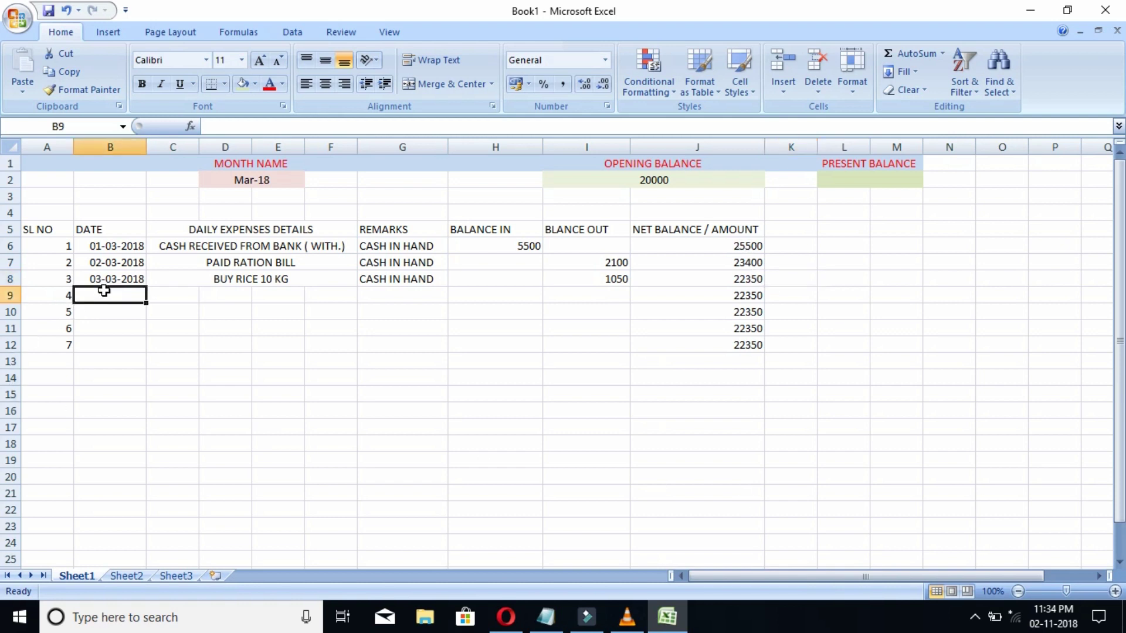
{"action": "type", "text": "04-03-2018"}
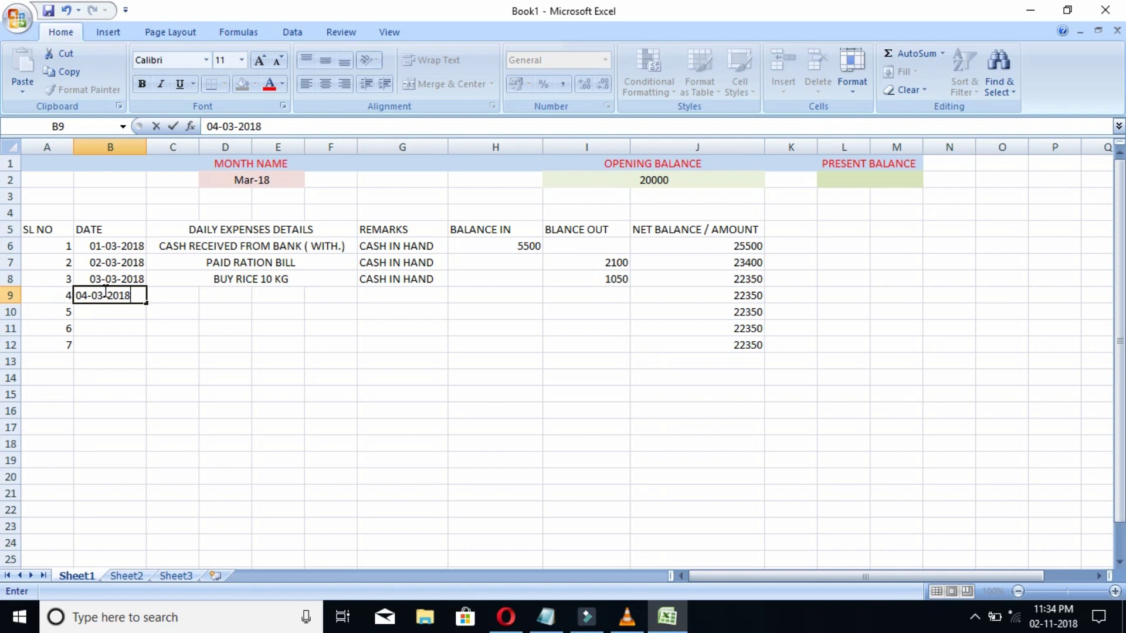
{"action": "key", "text": "Tab"}
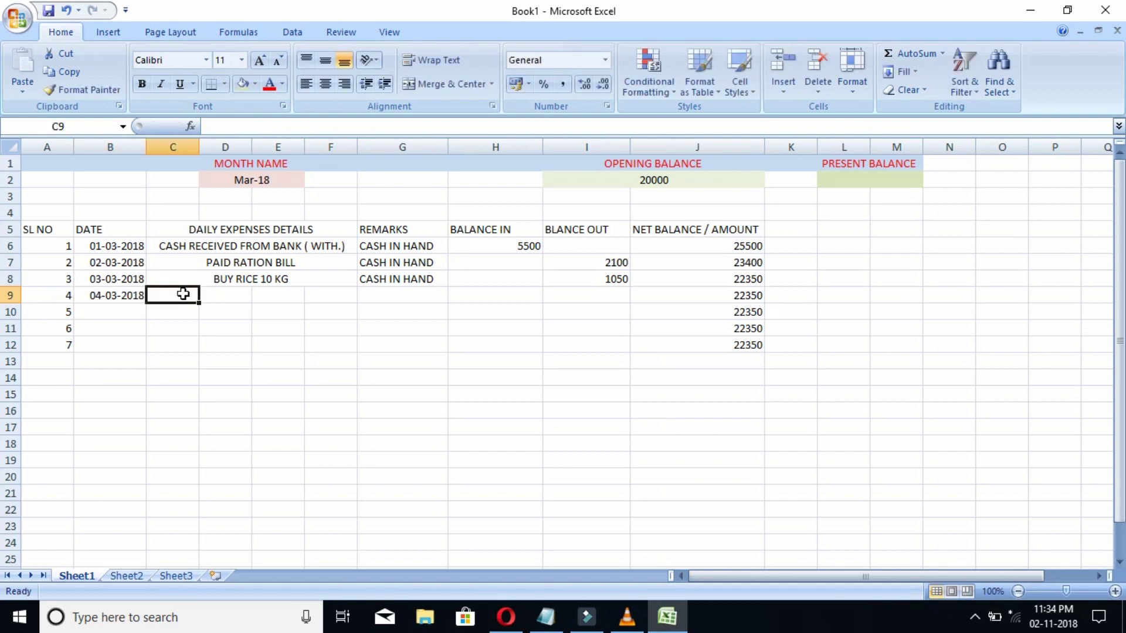
- Merge and center cells C9:F9 and enter CASH RECEIVED FROM followed by the payer's name as the expense detail
{"action": "left_click_drag", "start_coordinate": [186, 294], "coordinate": [317, 297]}
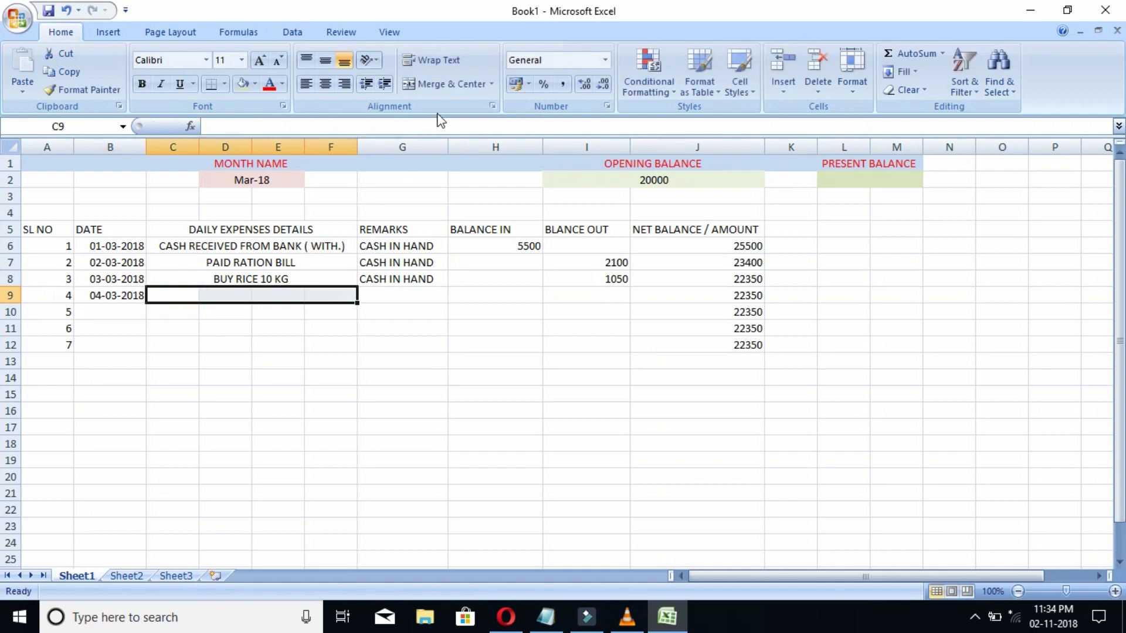
{"action": "left_click", "coordinate": [443, 91]}
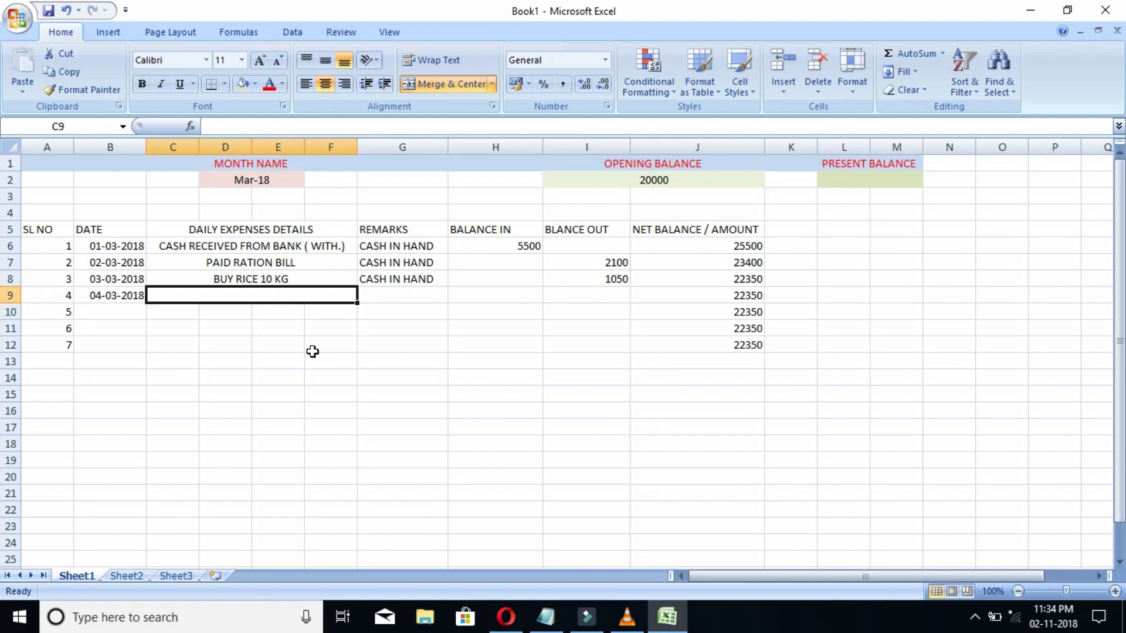
{"action": "type", "text": "CASH"}
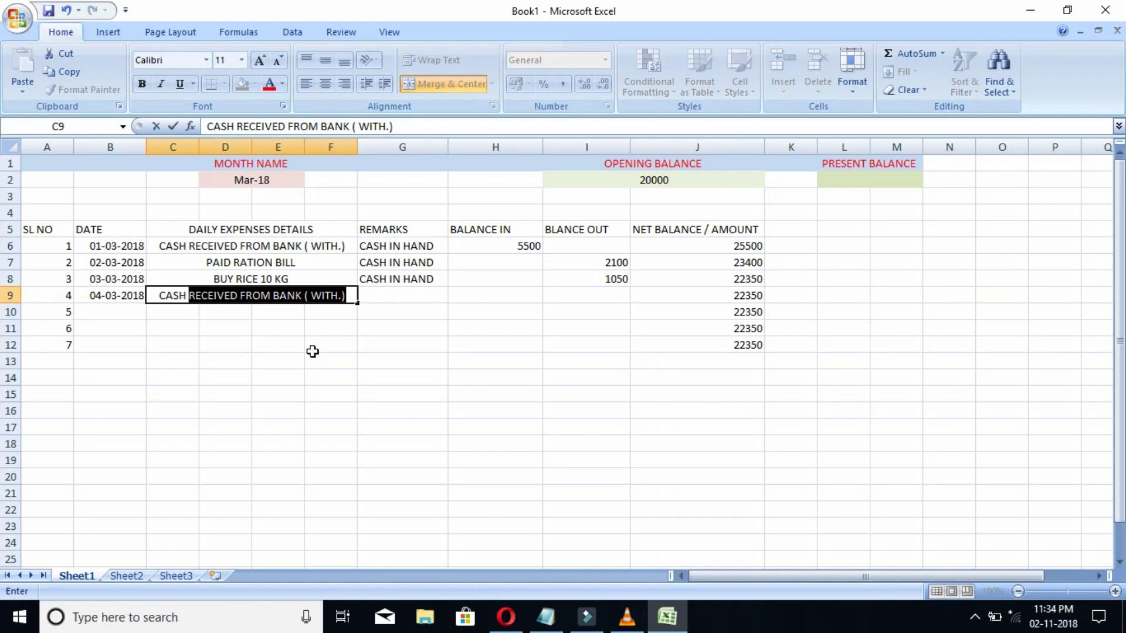
{"action": "type", "text": " RECEIVED FROM"}
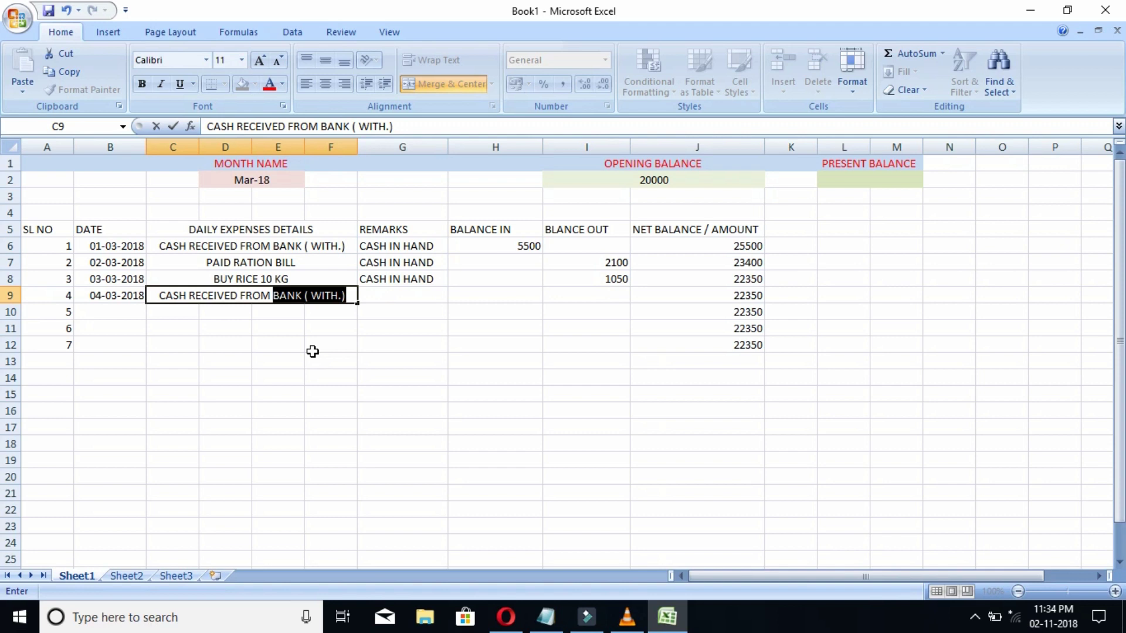
{"action": "type", "text": "RA"}
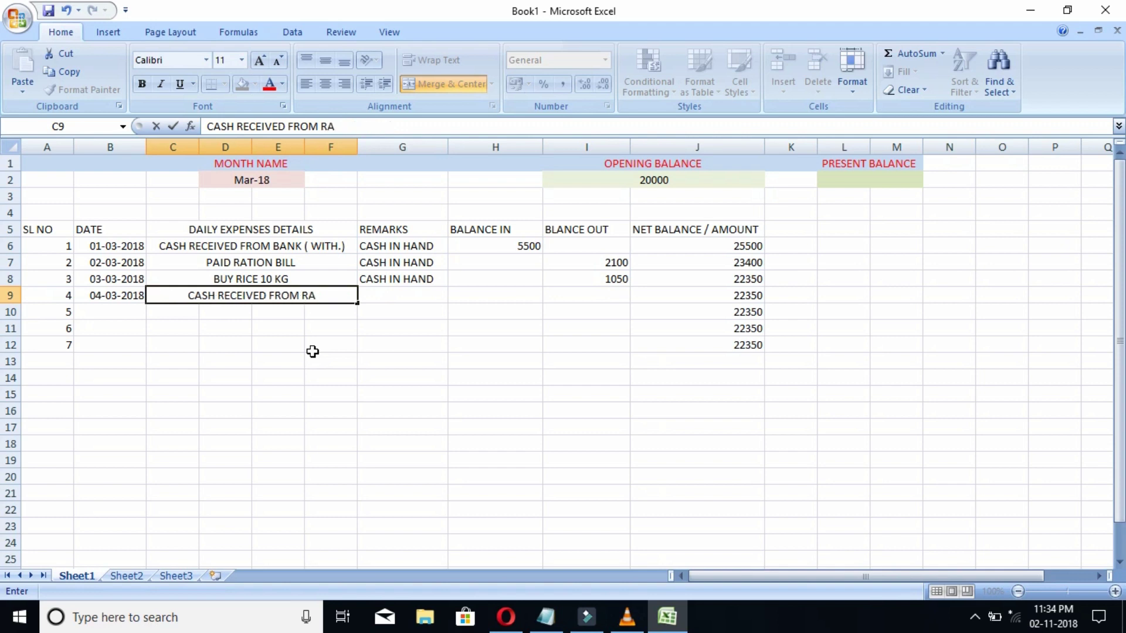
{"action": "type", "text": "JKUMAR"}
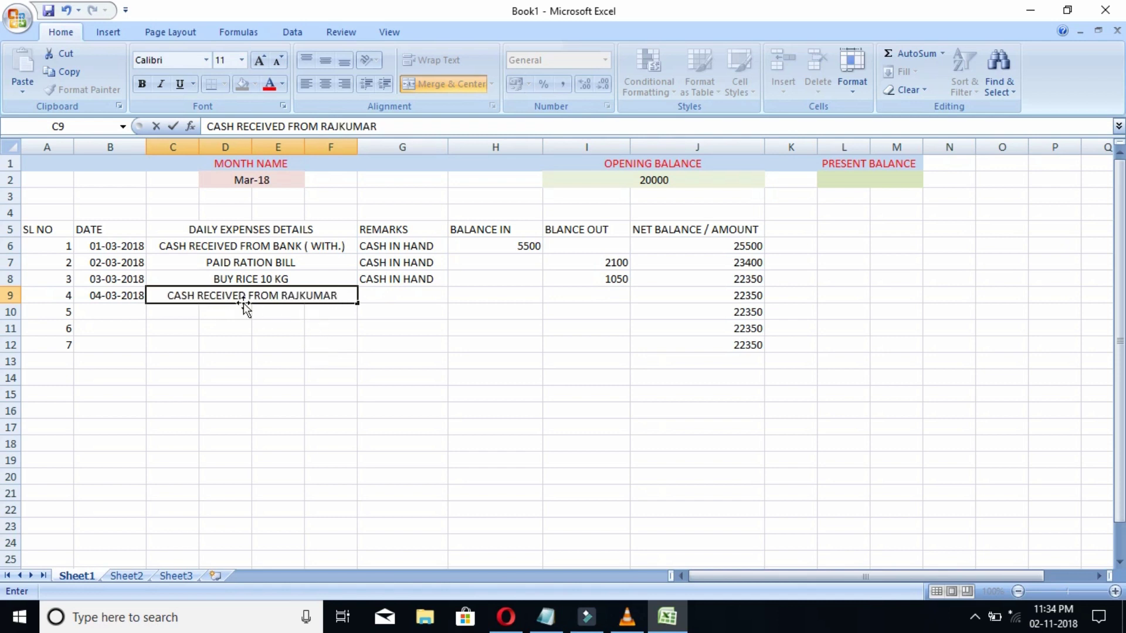
- Enter the remark CASH IN HAND in G9 and the incoming amount 1230 in H9 for the fourth record
{"action": "left_click", "coordinate": [397, 293]}
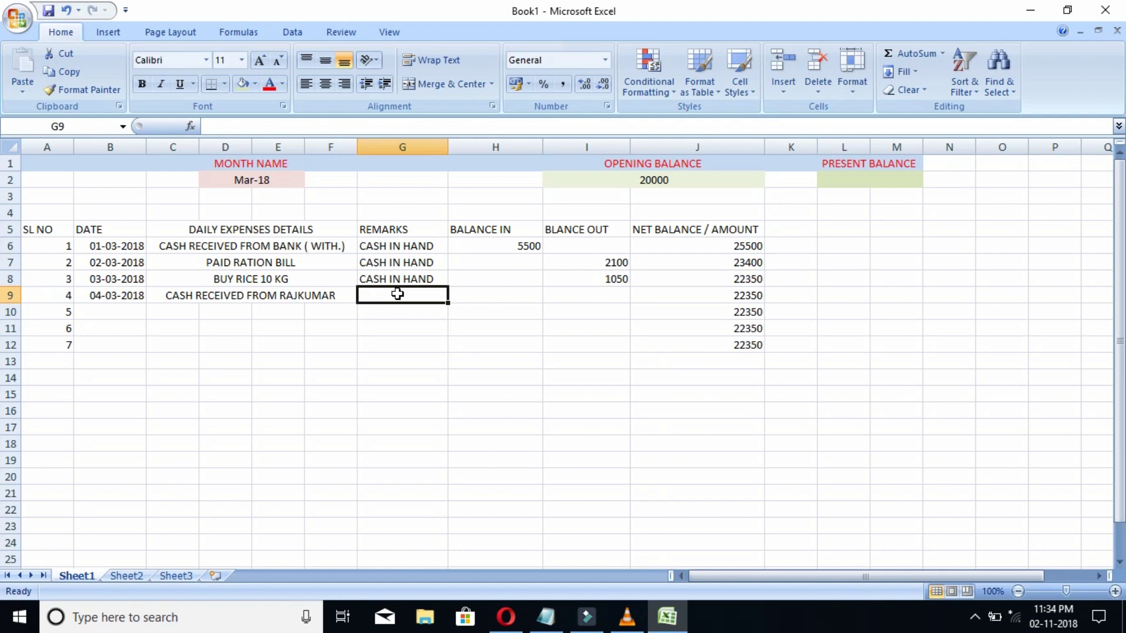
{"action": "type", "text": "CASH IN HAND"}
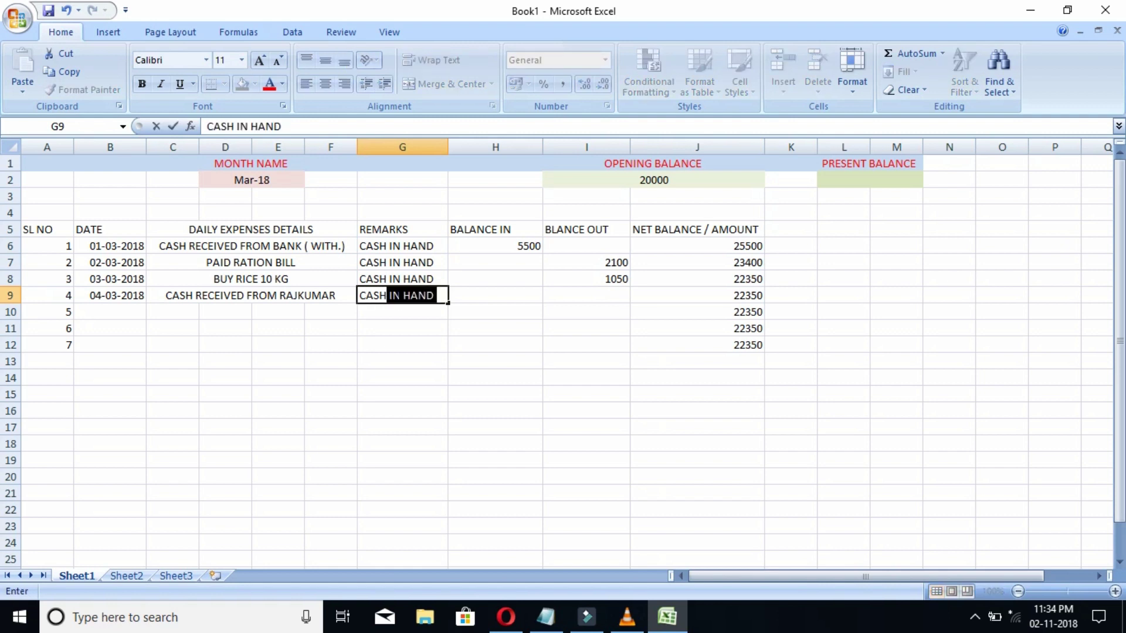
{"action": "left_click", "coordinate": [500, 294]}
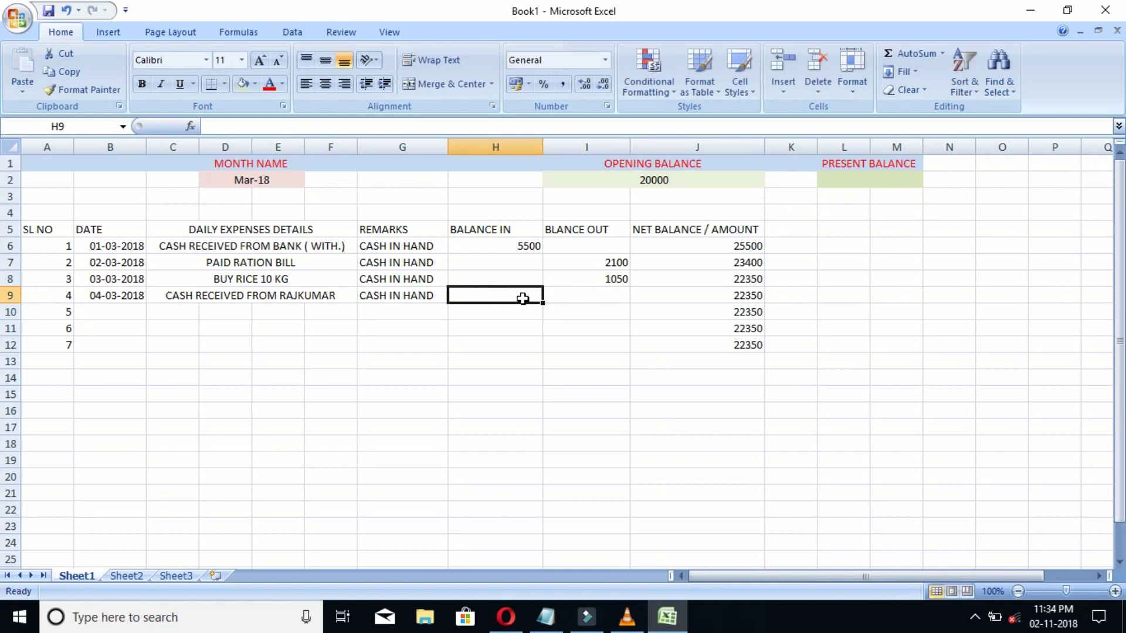
{"action": "type", "text": "12300"}
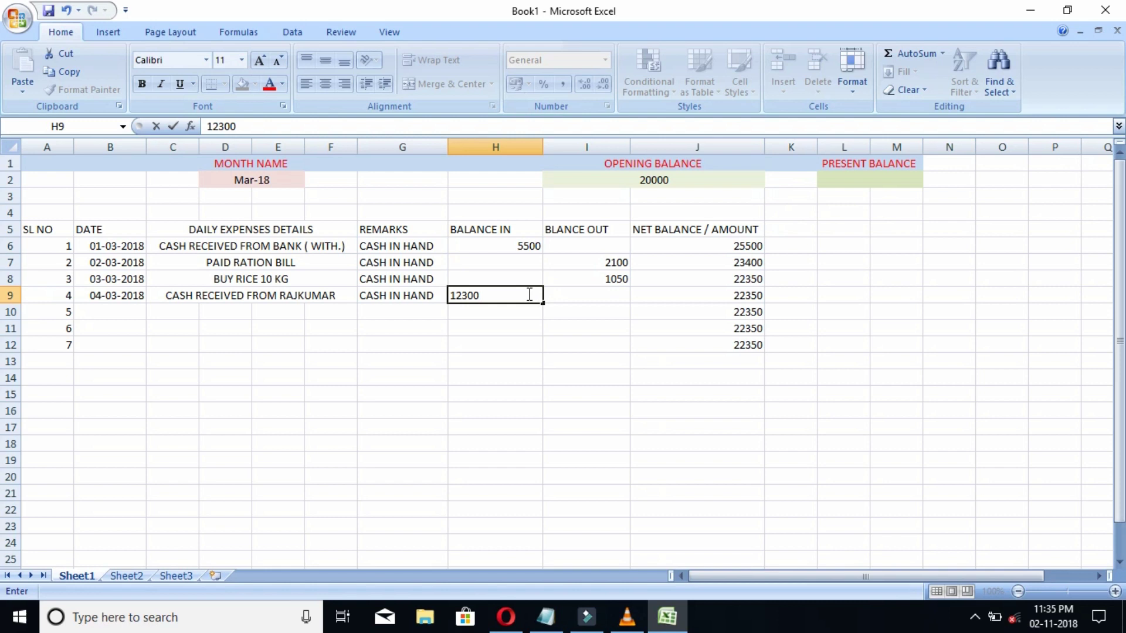
{"action": "key", "text": "BackSpace"}
{"action": "left_click", "coordinate": [788, 295]}
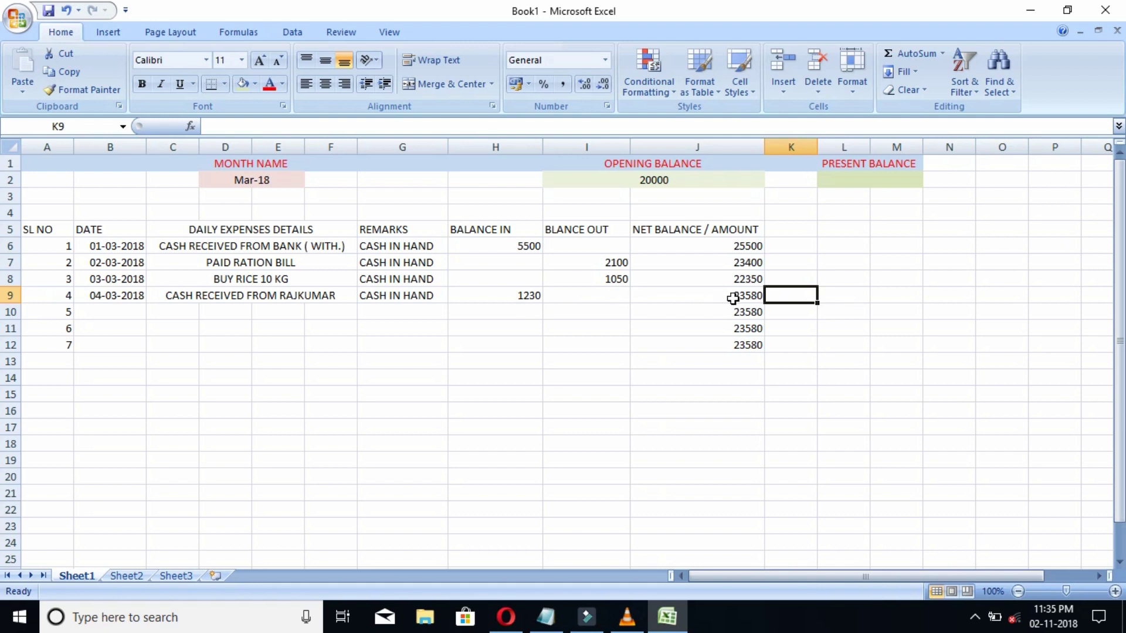
- Enter the date 05-03-2018 in B10 for the fifth record
{"action": "left_click", "coordinate": [116, 307]}
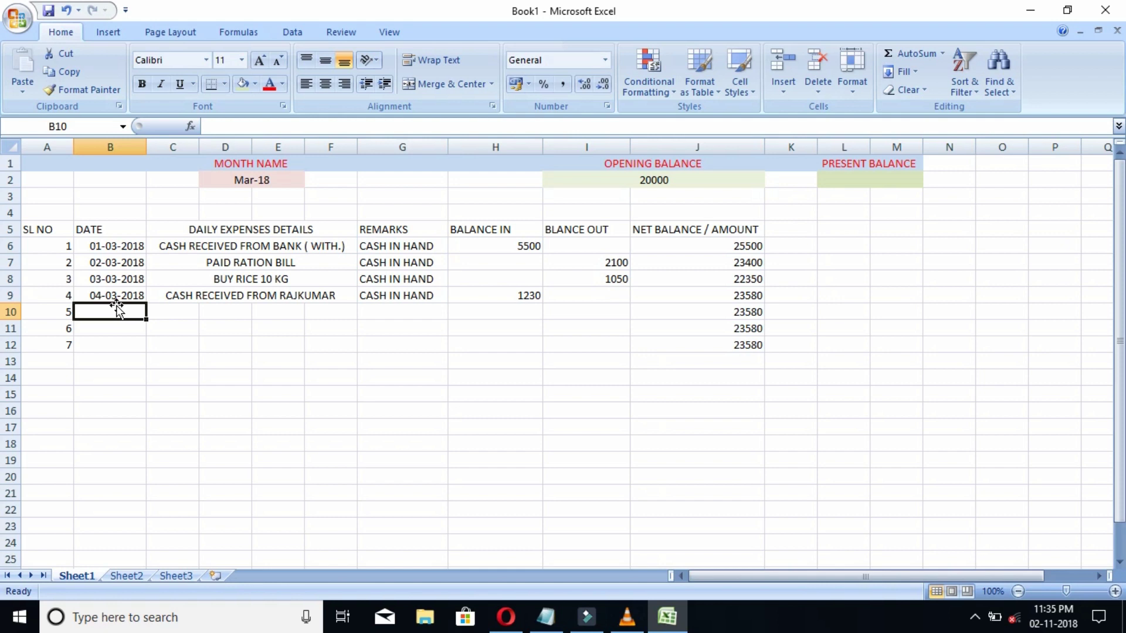
{"action": "type", "text": "0"}
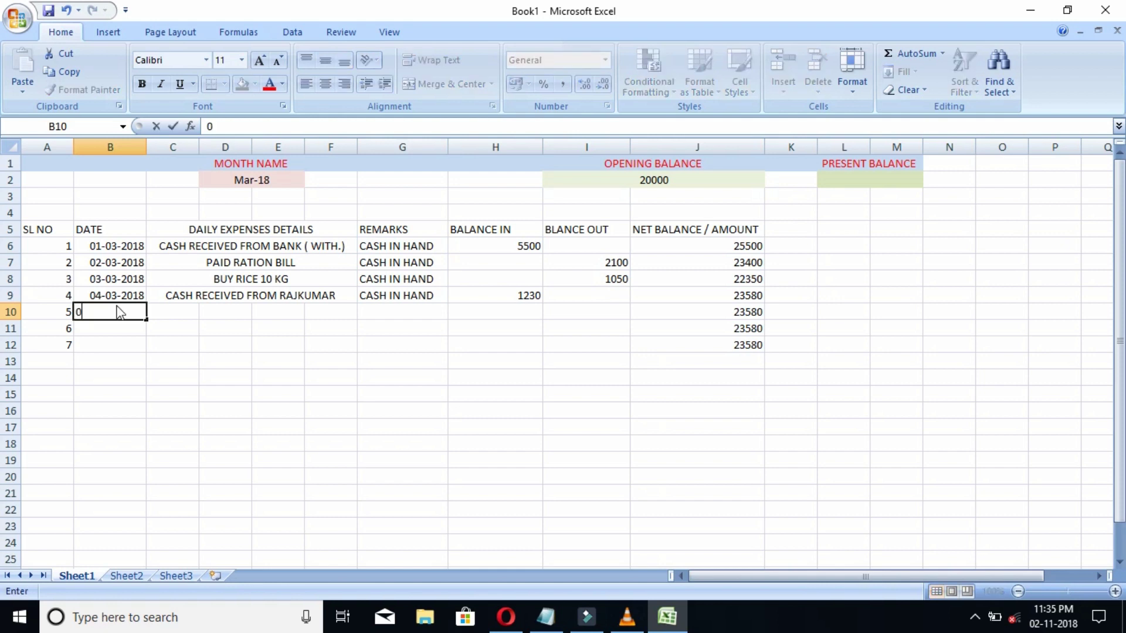
{"action": "type", "text": "5-03-2018"}
{"action": "left_click", "coordinate": [187, 311]}
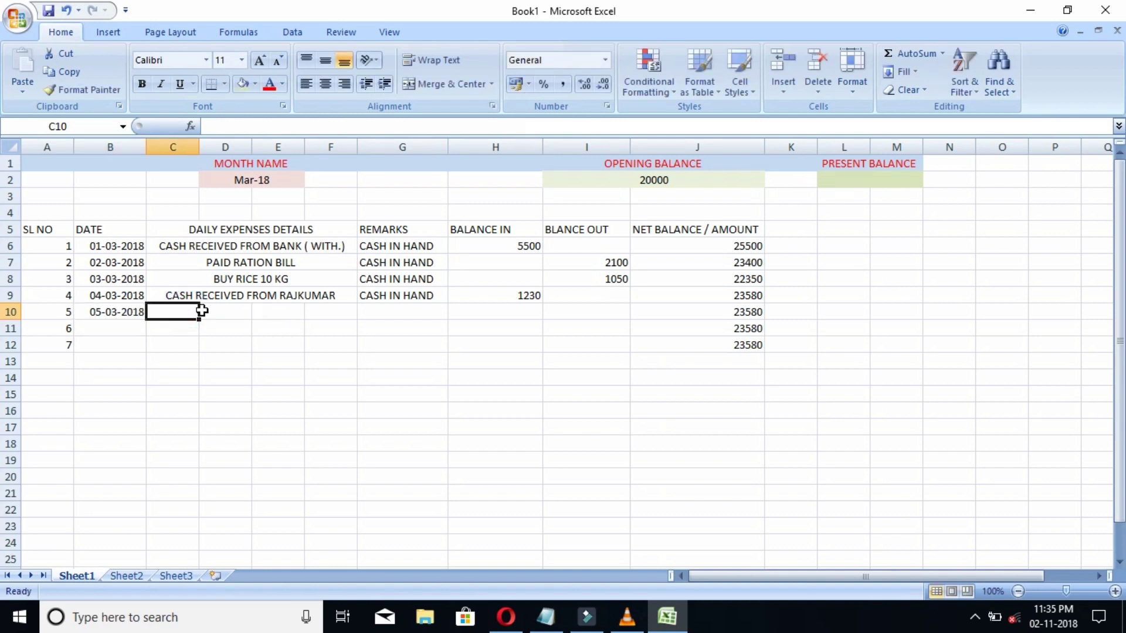
- Merge and center cells C10:F10 and enter PAID GASH BILL as the fifth record's expense detail
{"action": "left_click_drag", "start_coordinate": [193, 311], "coordinate": [318, 310]}
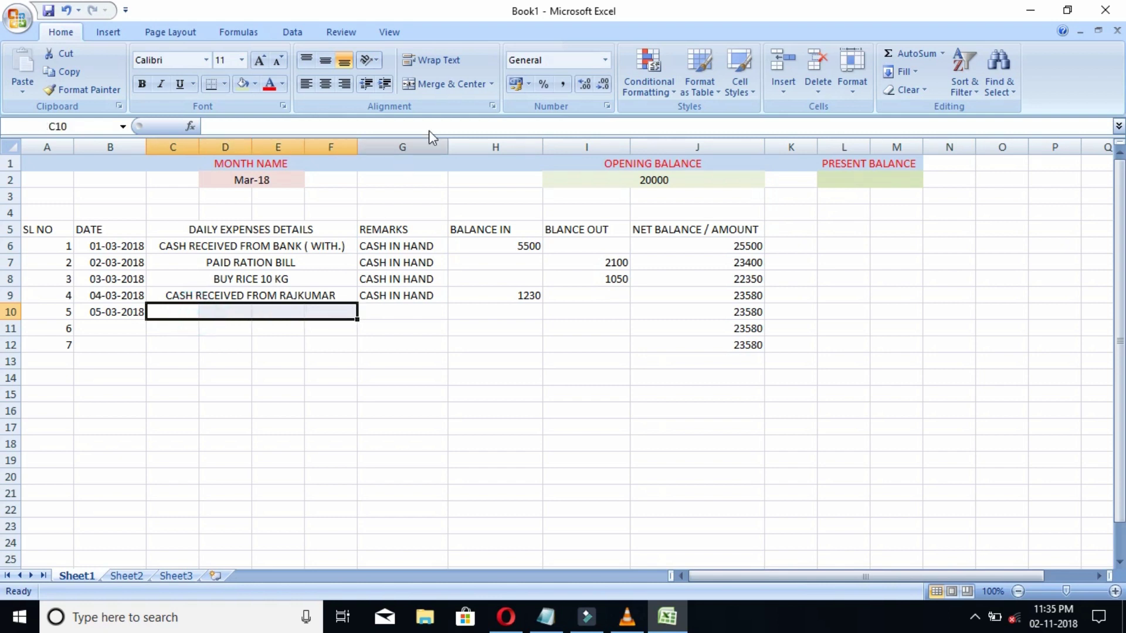
{"action": "left_click", "coordinate": [447, 85]}
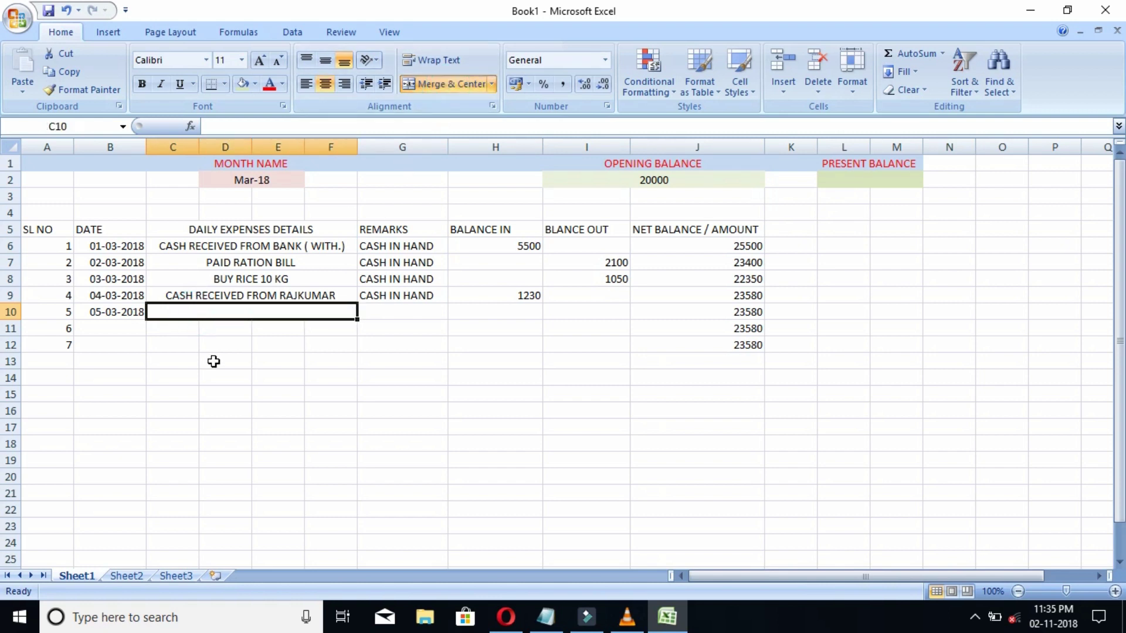
{"action": "type", "text": "PAI"}
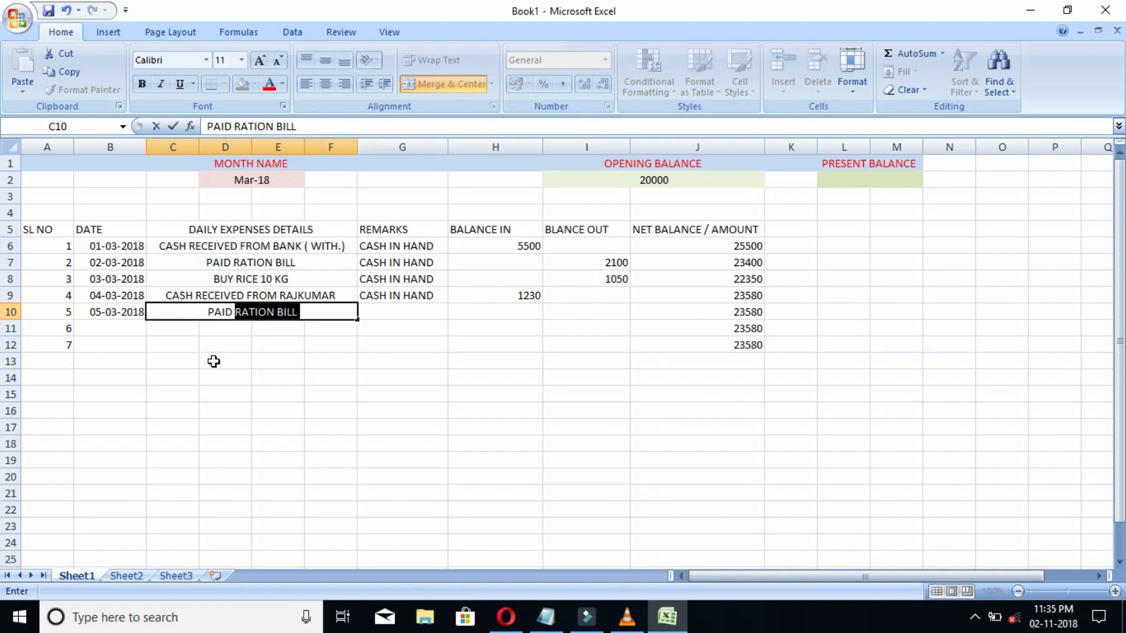
{"action": "type", "text": "GASH"}
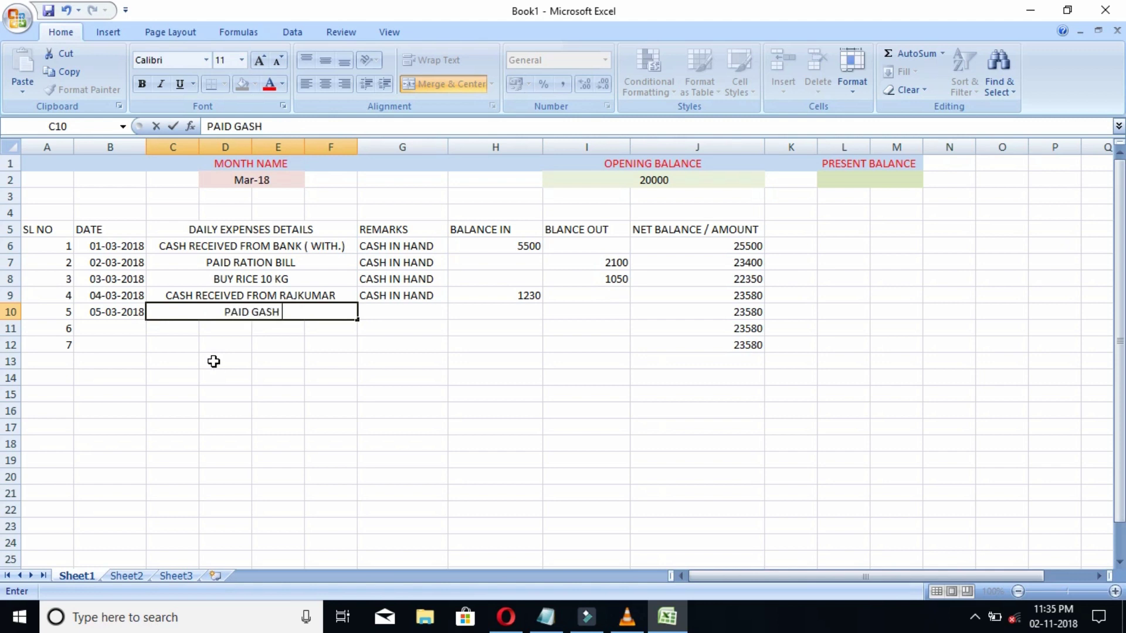
{"action": "type", "text": " BILL"}
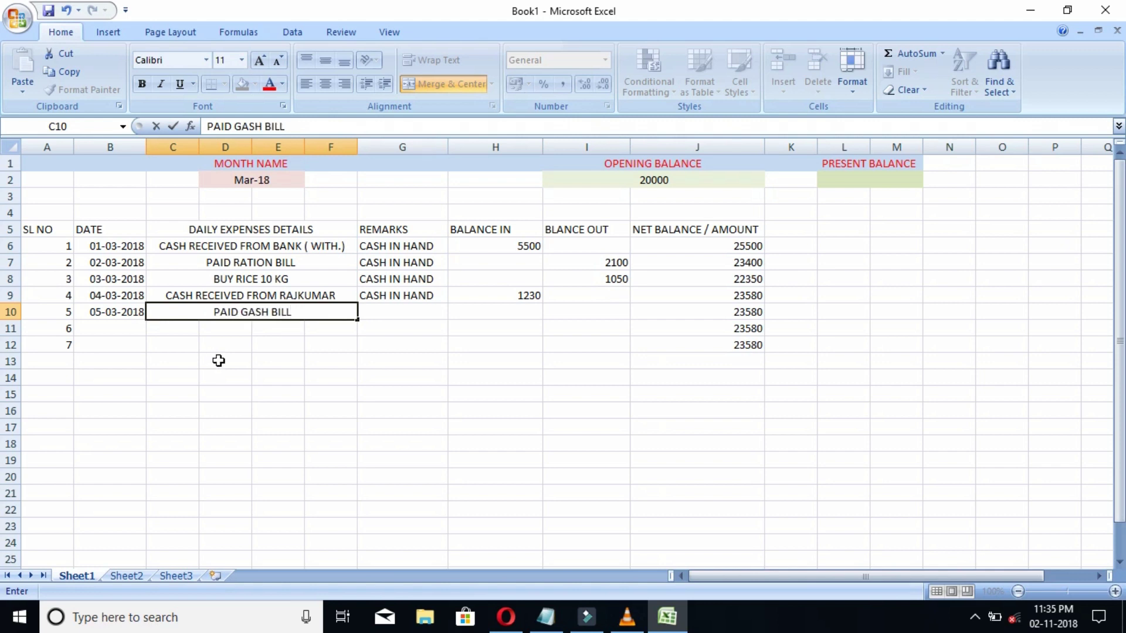
- Enter the remark ONLINE in G10 and the outgoing amount 950 in I10 for the fifth record
{"action": "left_click", "coordinate": [396, 314]}
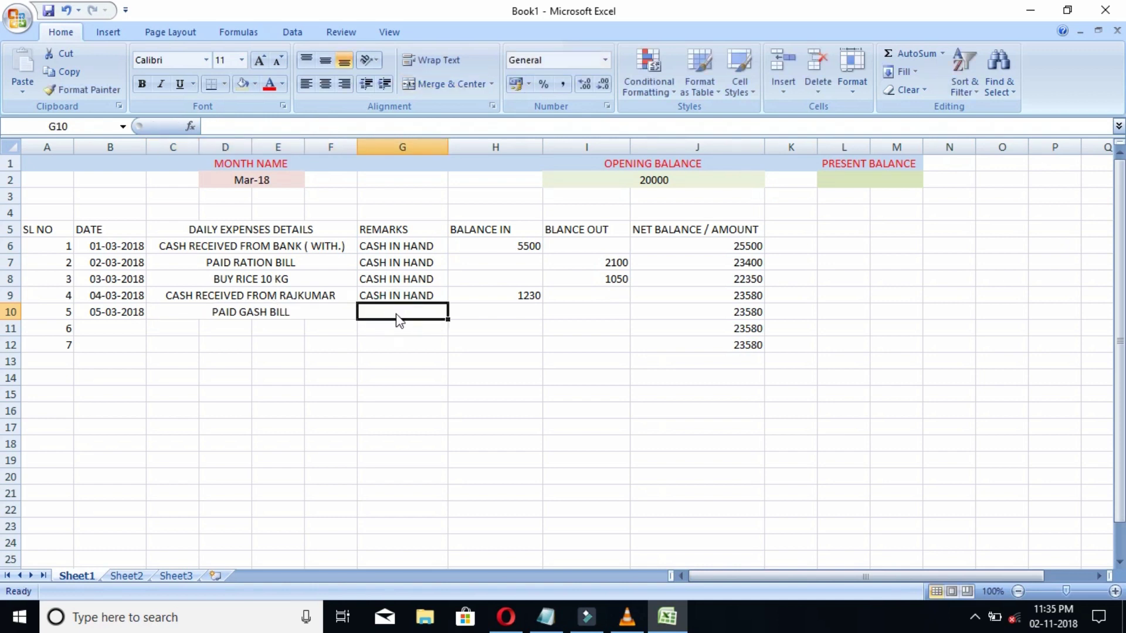
{"action": "type", "text": "ONLINE"}
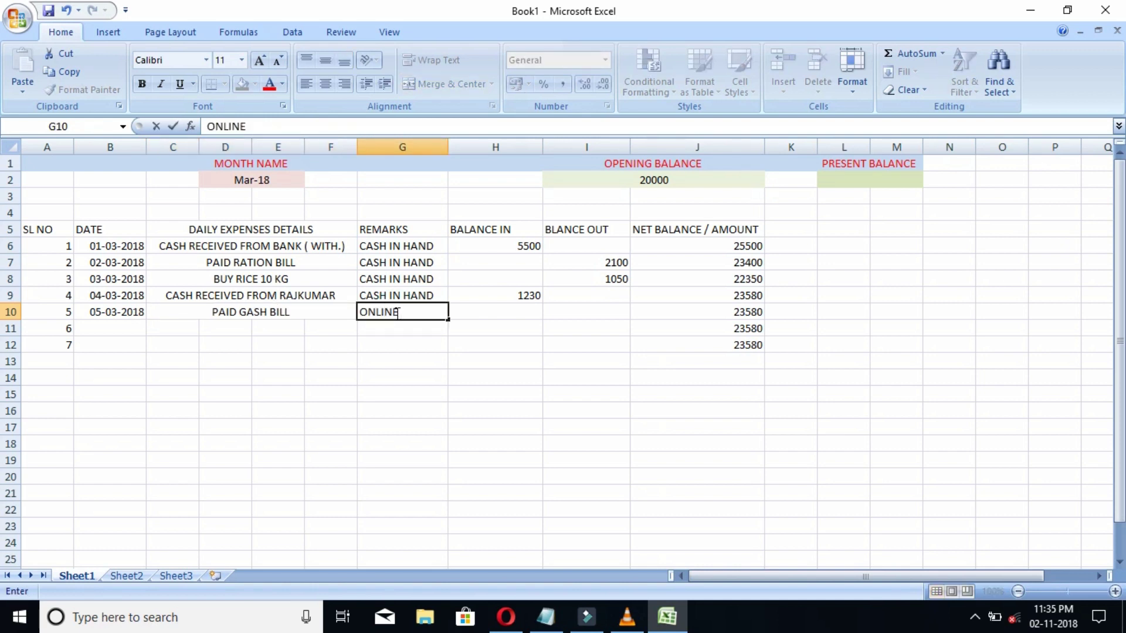
{"action": "left_click", "coordinate": [572, 310]}
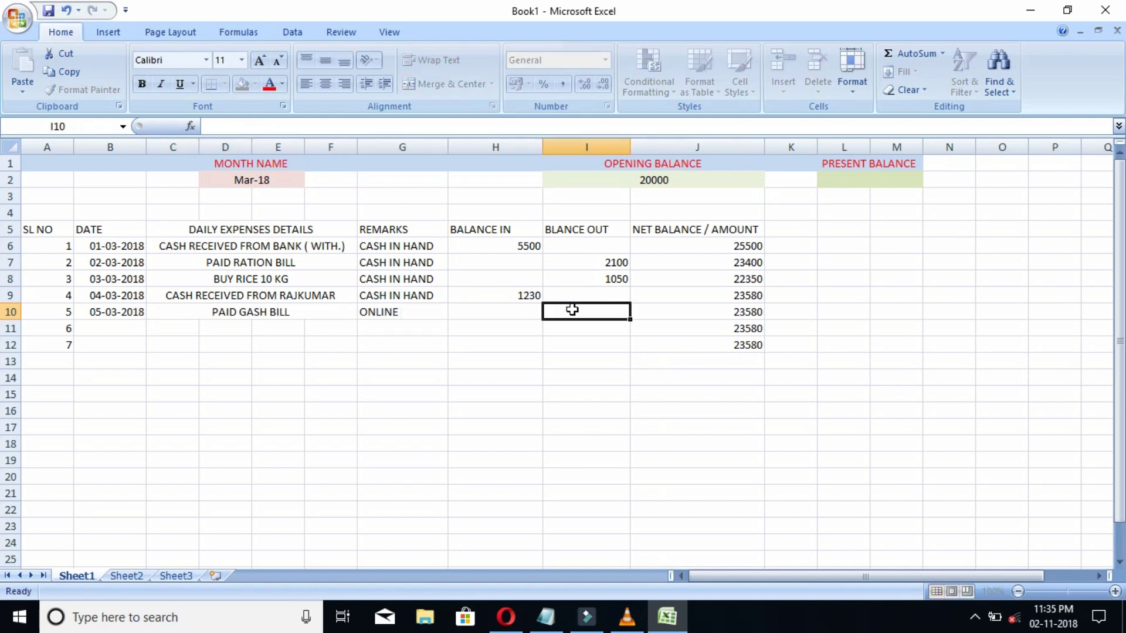
{"action": "type", "text": "950"}
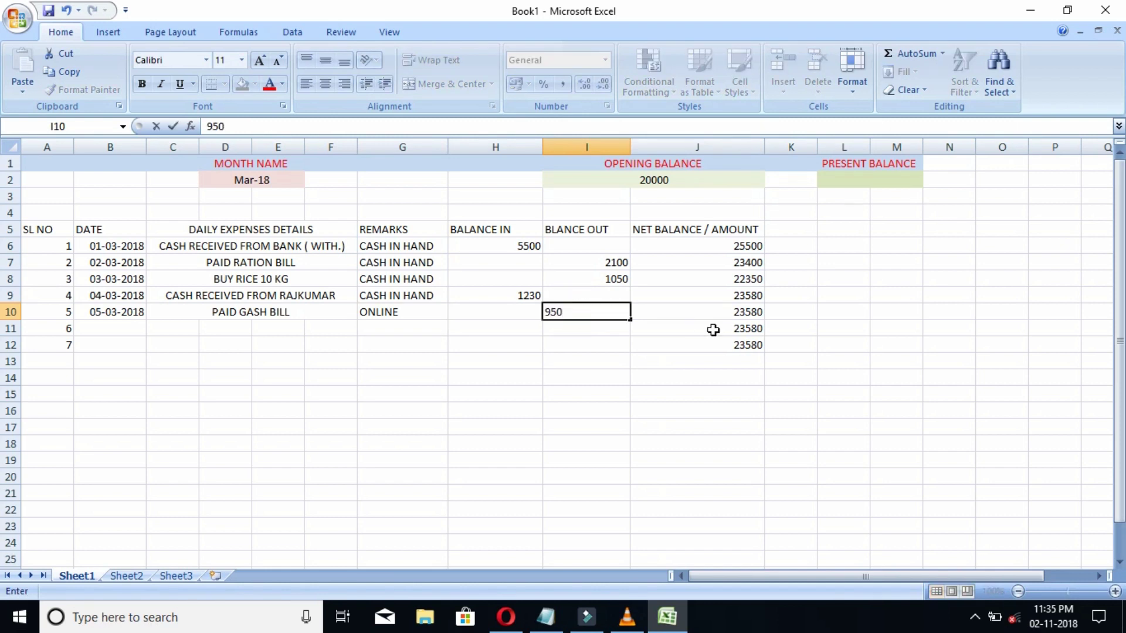
{"action": "left_click", "coordinate": [807, 326]}
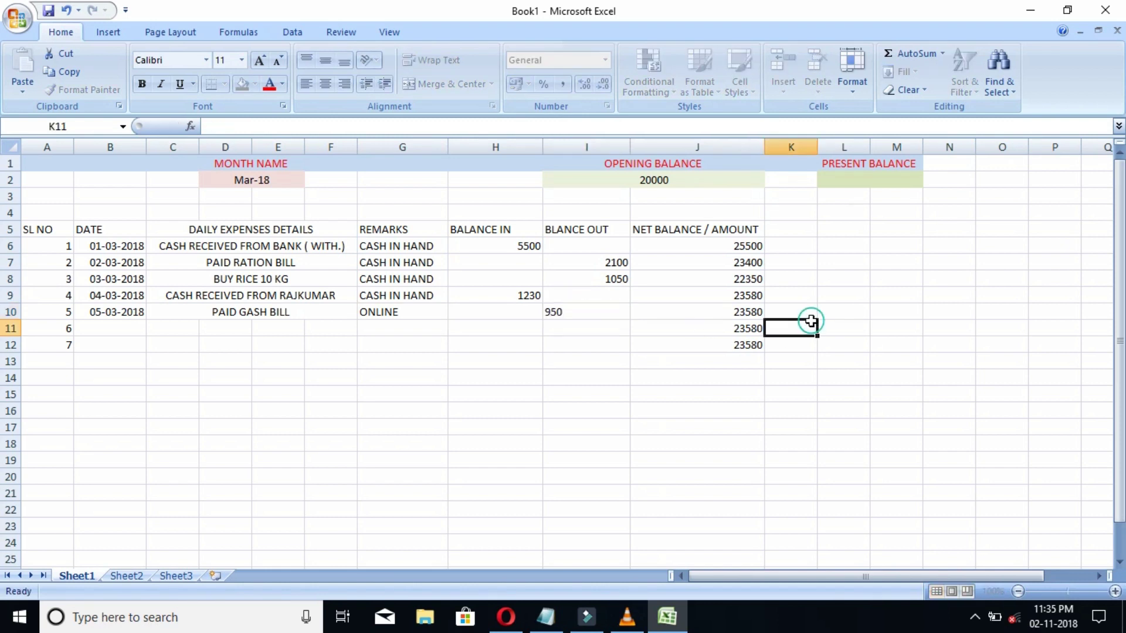
- Enter the date 06-03-2018 in B11 and merge and center cells C11:F11 for the sixth record
{"action": "left_click", "coordinate": [111, 327]}
{"action": "type", "text": "06-03-2018"}
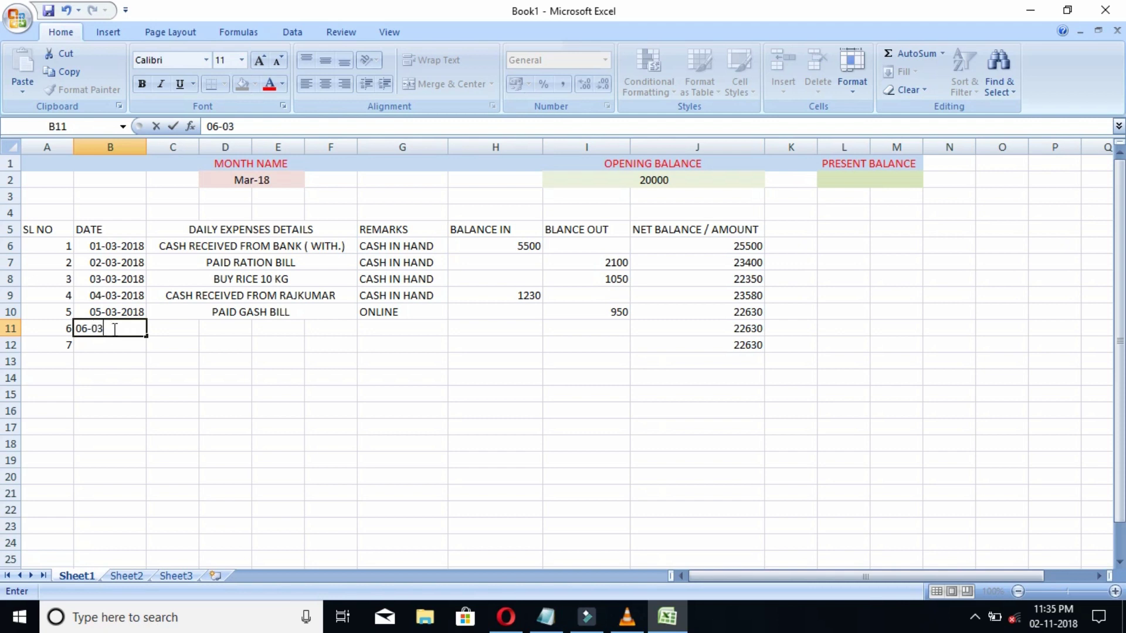
{"action": "left_click", "coordinate": [214, 327]}
{"action": "left_click", "coordinate": [193, 327]}
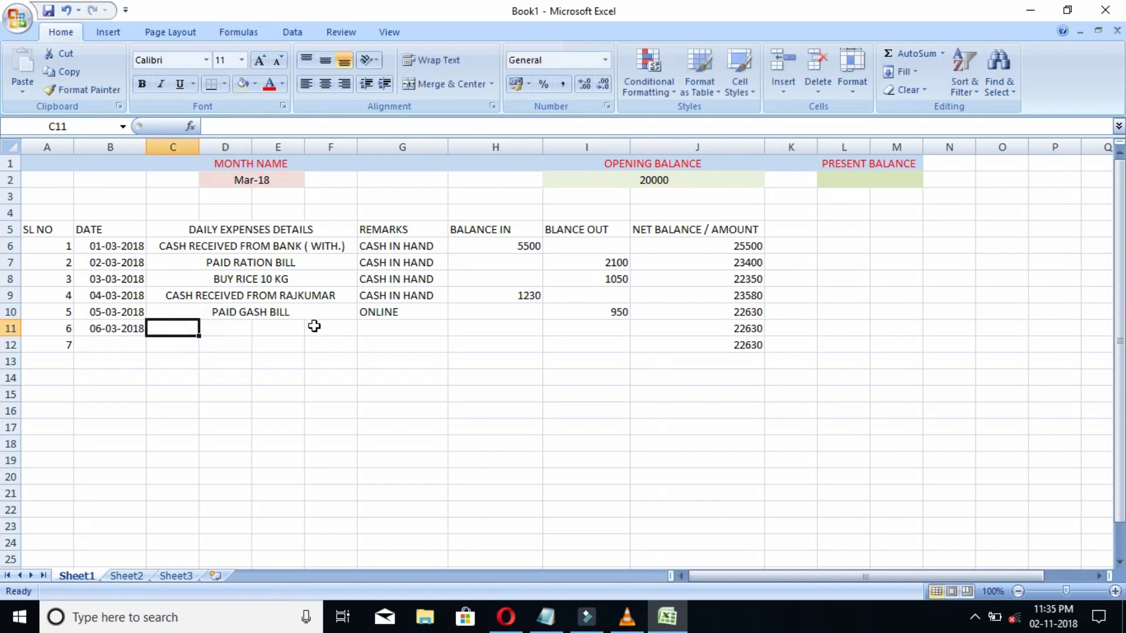
{"action": "left_click_drag", "start_coordinate": [315, 326], "coordinate": [186, 326]}
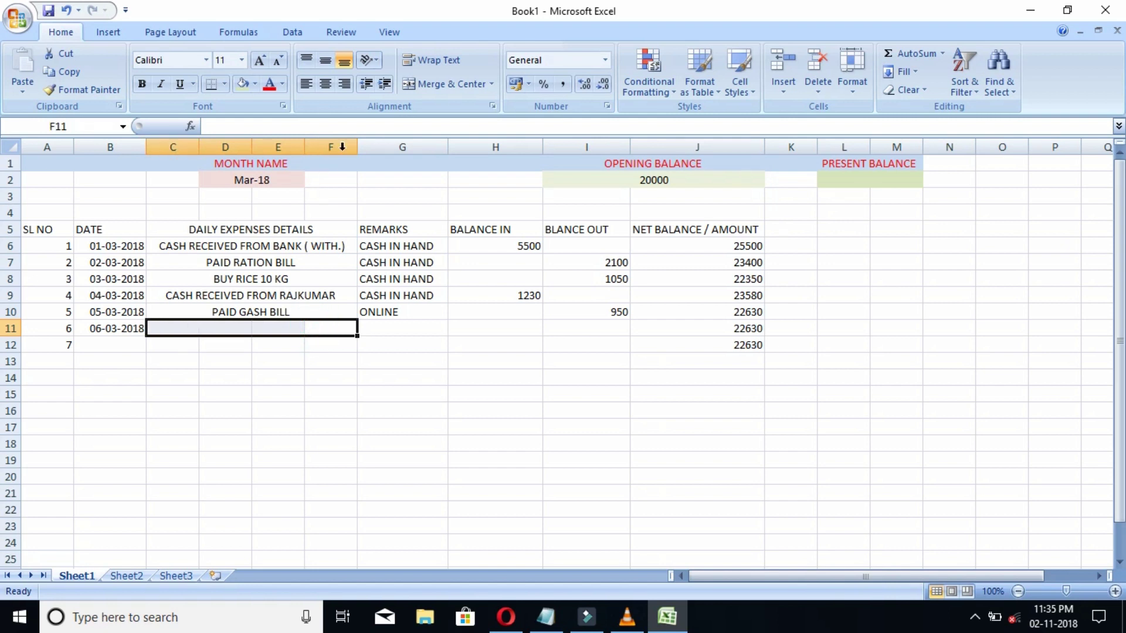
{"action": "left_click", "coordinate": [470, 86]}
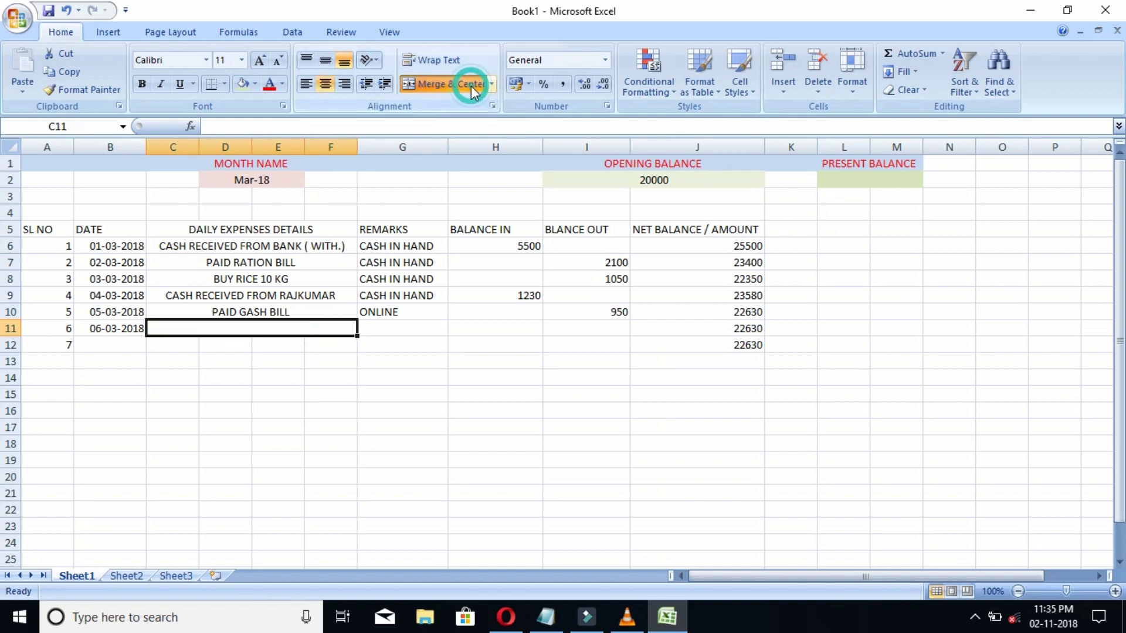
- Enter RECHARGE MOBILE as the expense detail in the merged cell C11
{"action": "left_click", "coordinate": [243, 330]}
{"action": "type", "text": "R"}
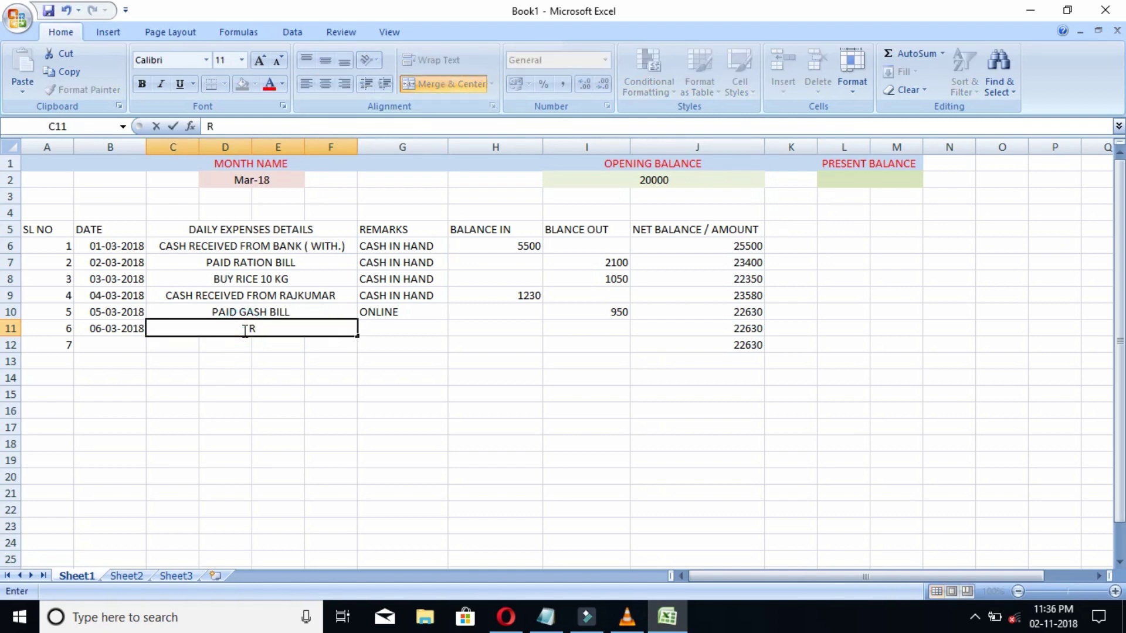
{"action": "type", "text": "ECHARGE MOL"}
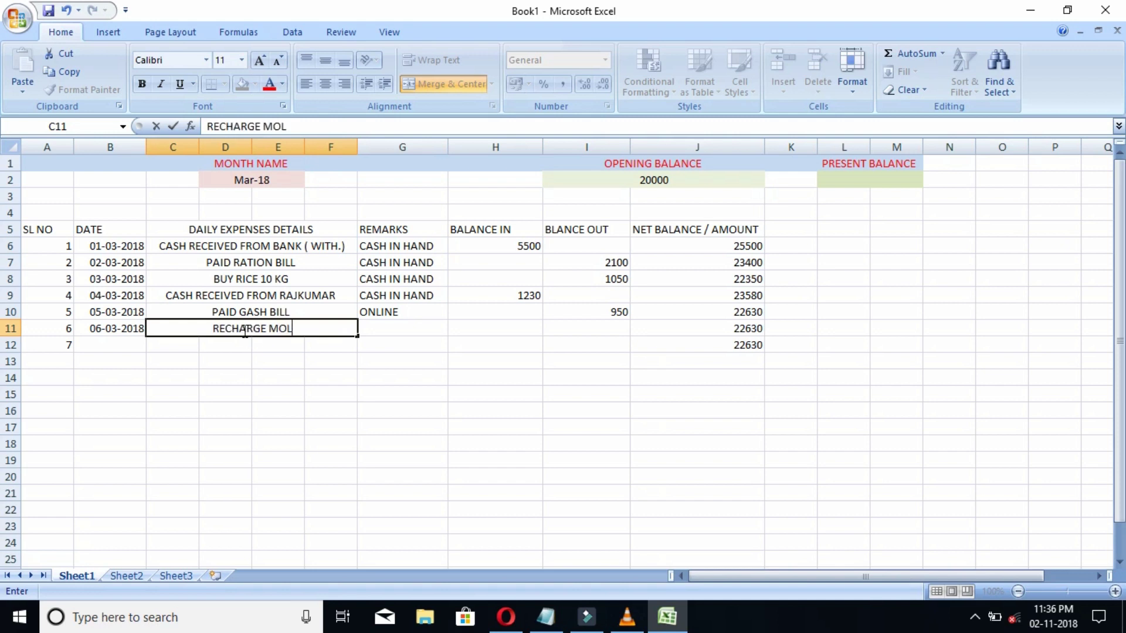
{"action": "key", "text": "BackSpace"}
{"action": "type", "text": "BILE"}
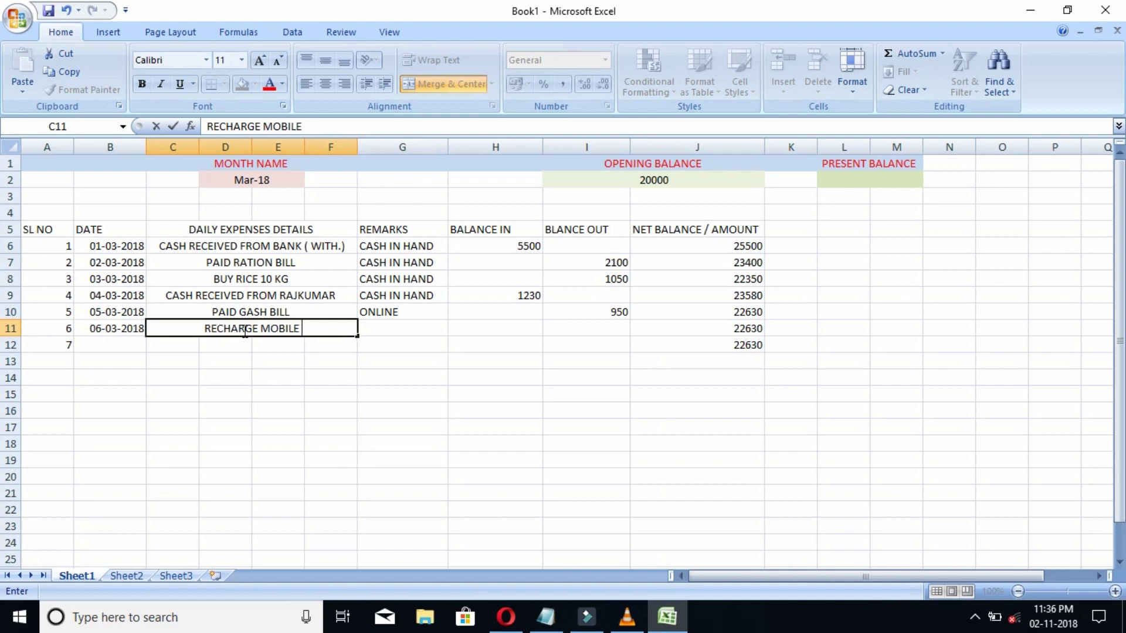
- Enter the remark ONLINE in G11 and the outgoing amount 399 in I11 for the sixth record
{"action": "left_click", "coordinate": [389, 325]}
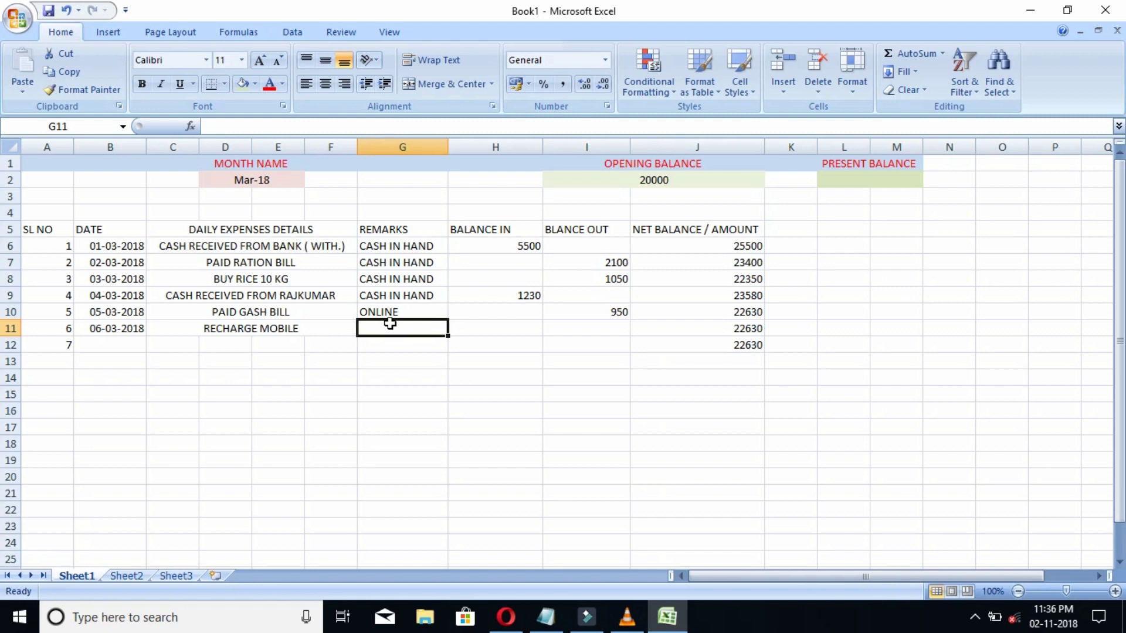
{"action": "type", "text": "ONLINE"}
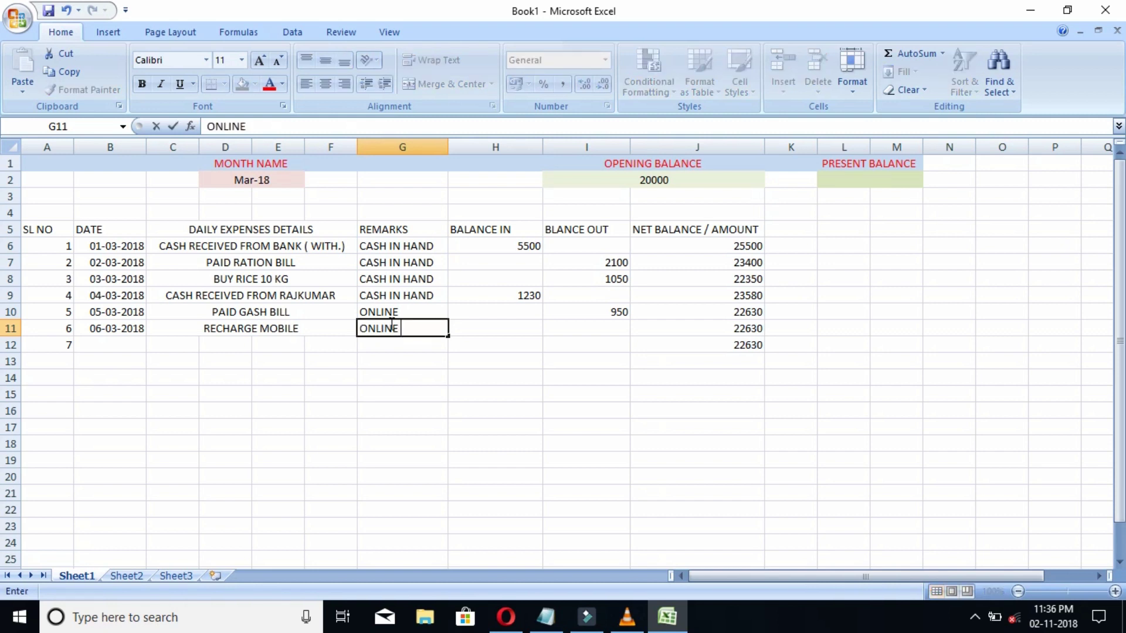
{"action": "left_click", "coordinate": [598, 326]}
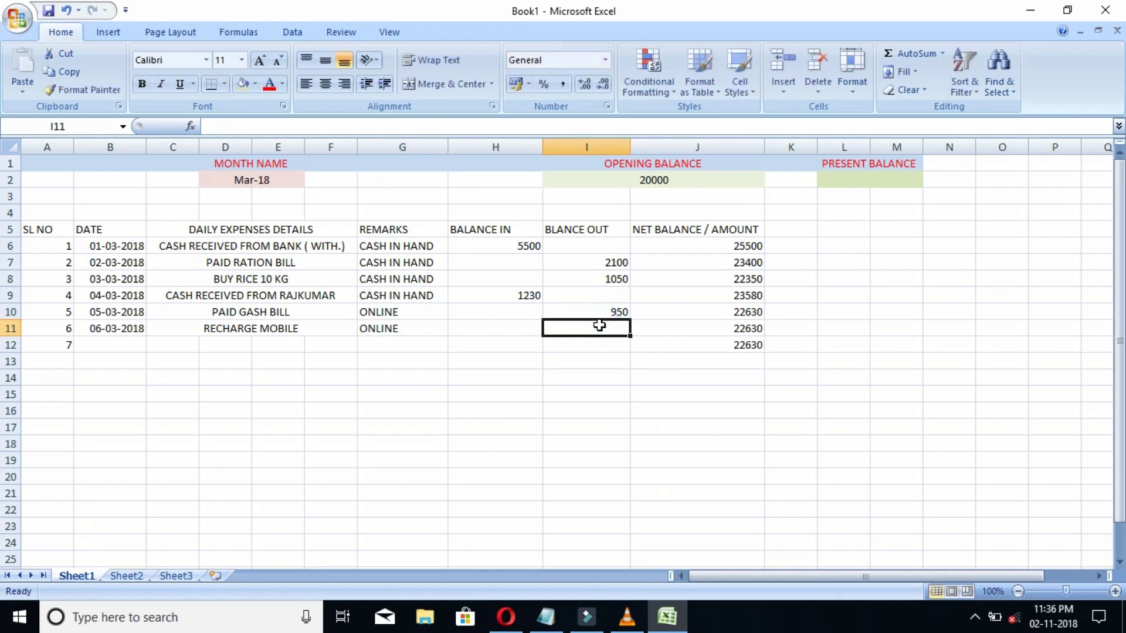
{"action": "type", "text": "399"}
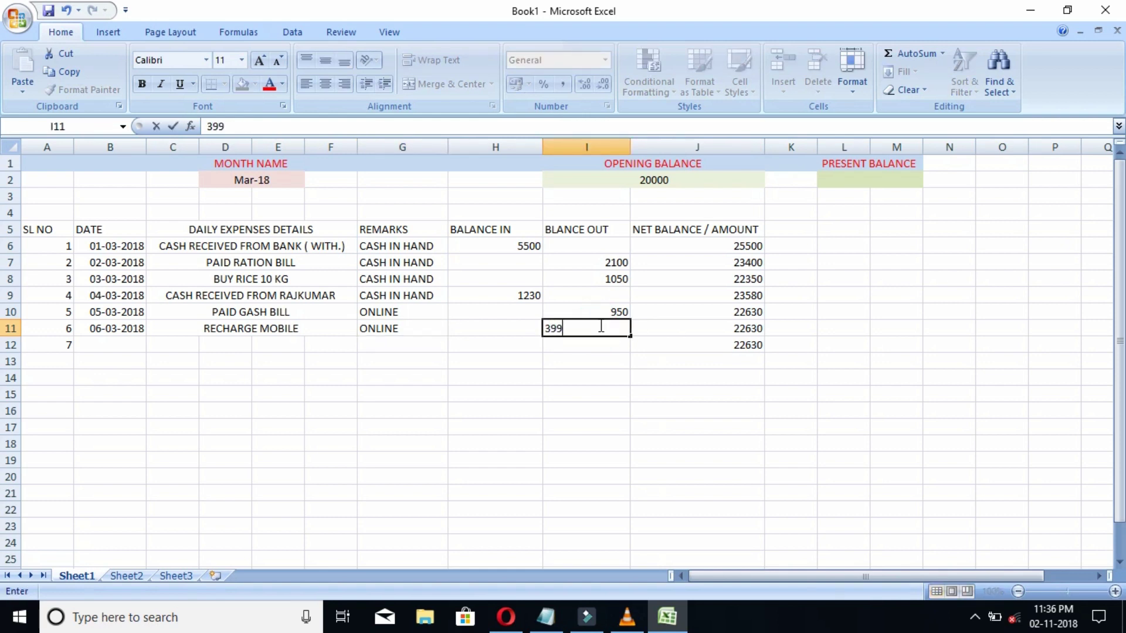
{"action": "left_click", "coordinate": [111, 332]}
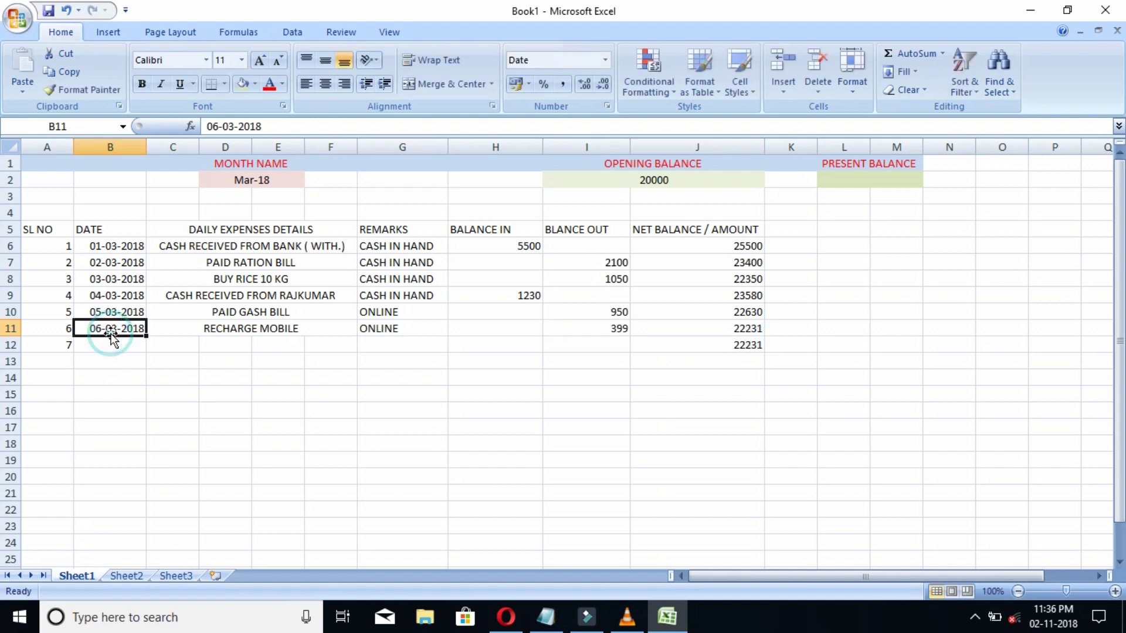
- Enter the date 07-03-2018 in B12 and merge and center cells C12:F12 for the seventh record
{"action": "left_click", "coordinate": [112, 344]}
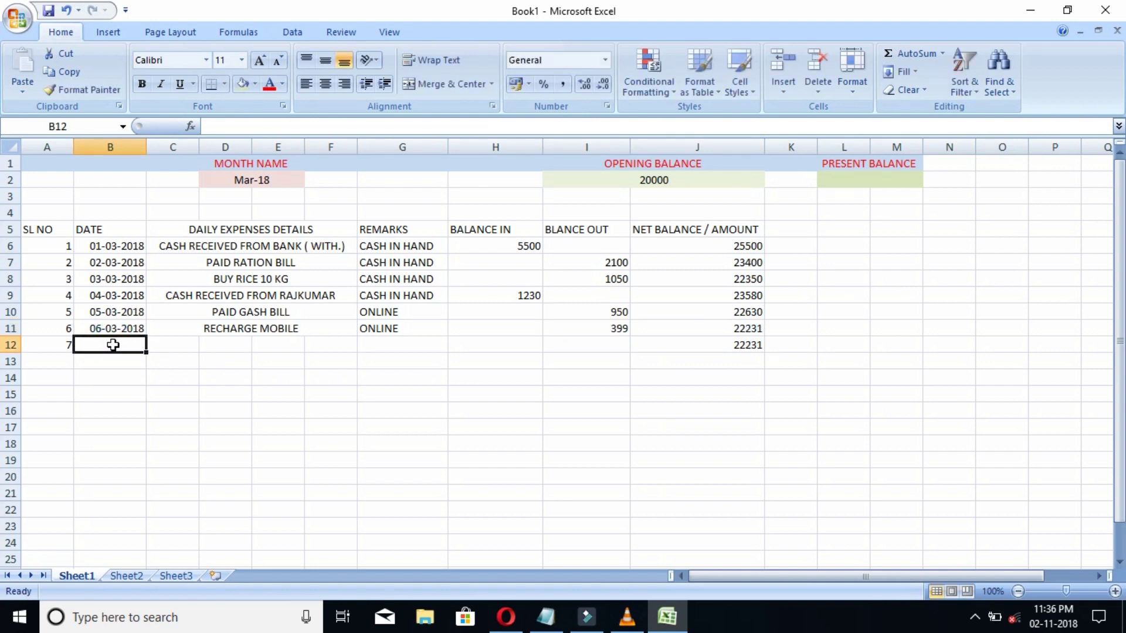
{"action": "type", "text": "07-03-"}
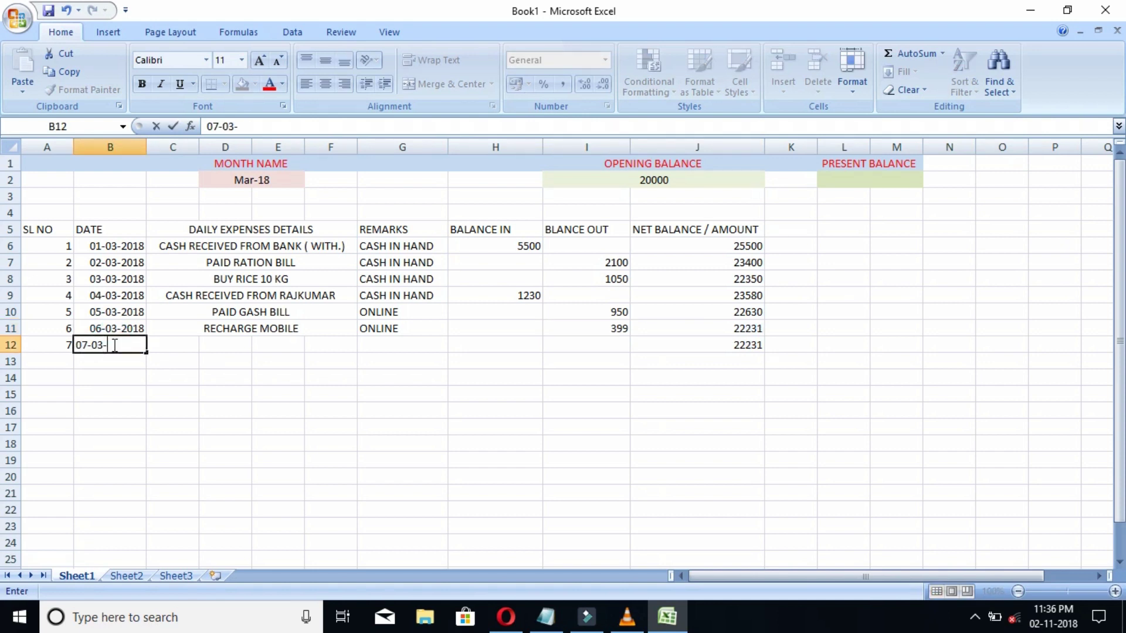
{"action": "type", "text": "2018"}
{"action": "left_click", "coordinate": [182, 344]}
{"action": "left_click_drag", "start_coordinate": [319, 345], "coordinate": [189, 344]}
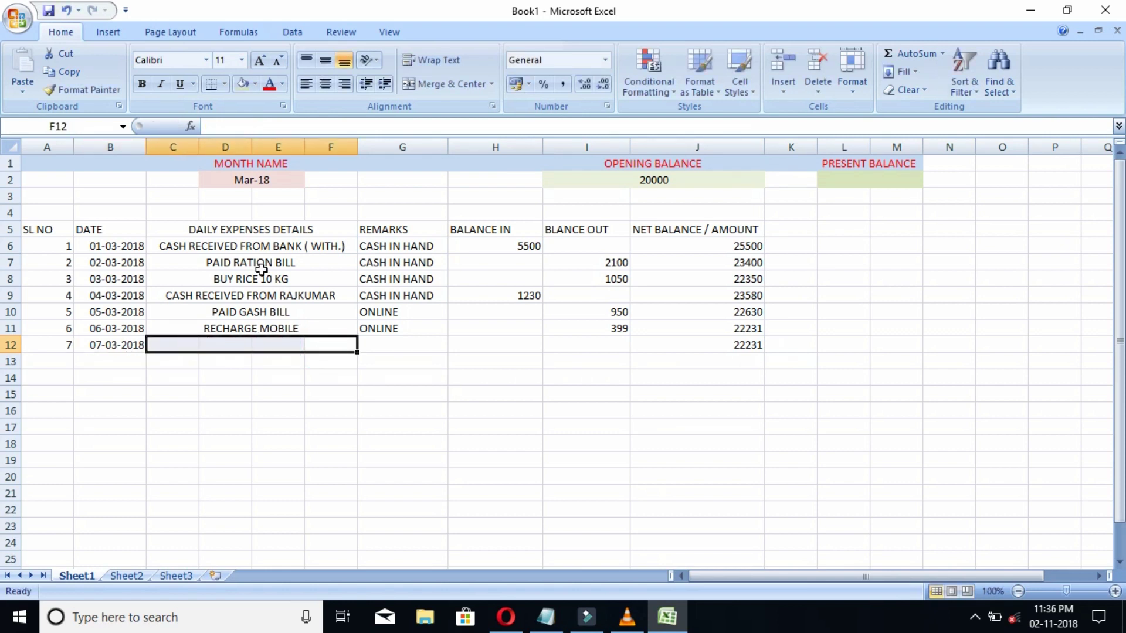
{"action": "left_click", "coordinate": [442, 85]}
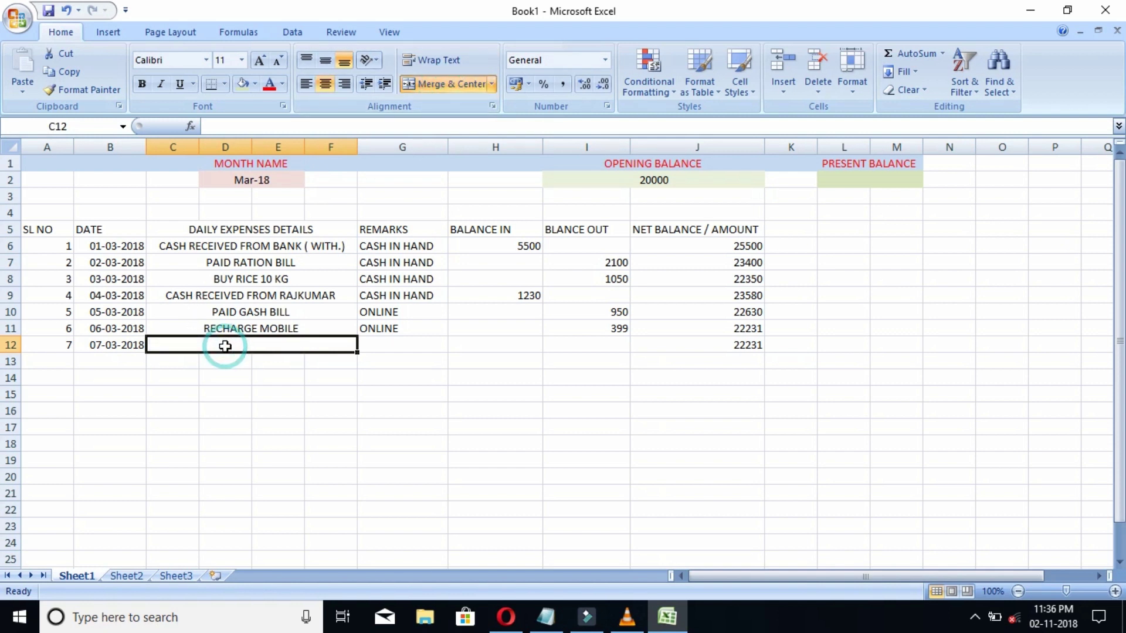
- Enter PAID TAX as the expense detail in C12 and the remark CASH IN HAND in G12
{"action": "type", "text": "PAID "}
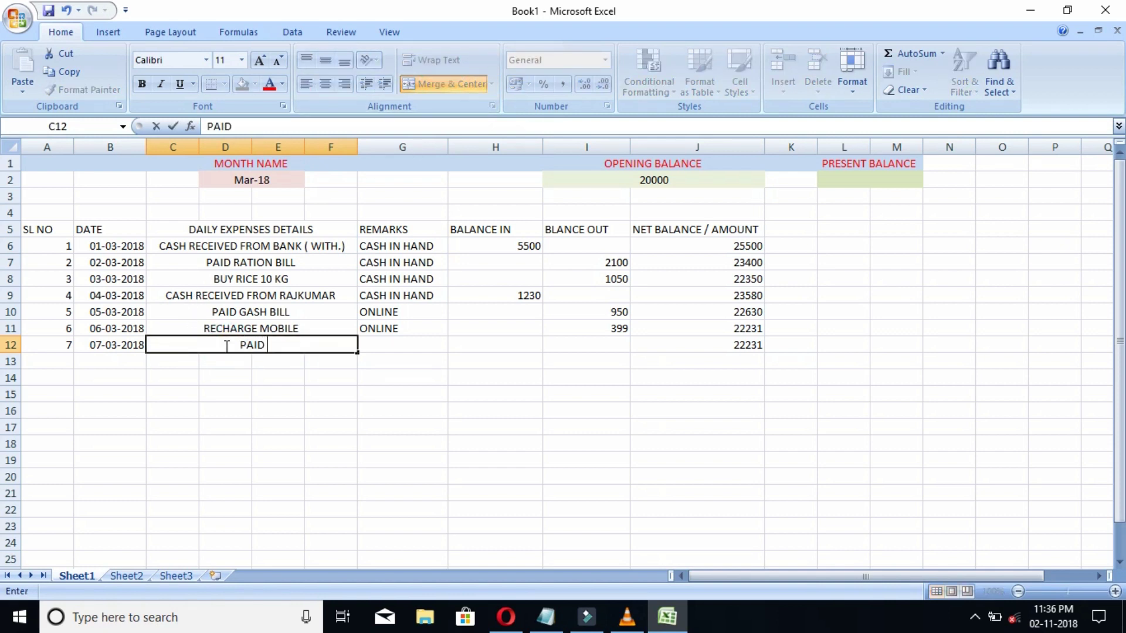
{"action": "type", "text": "TAX"}
{"action": "left_click", "coordinate": [429, 349]}
{"action": "type", "text": "CA"}
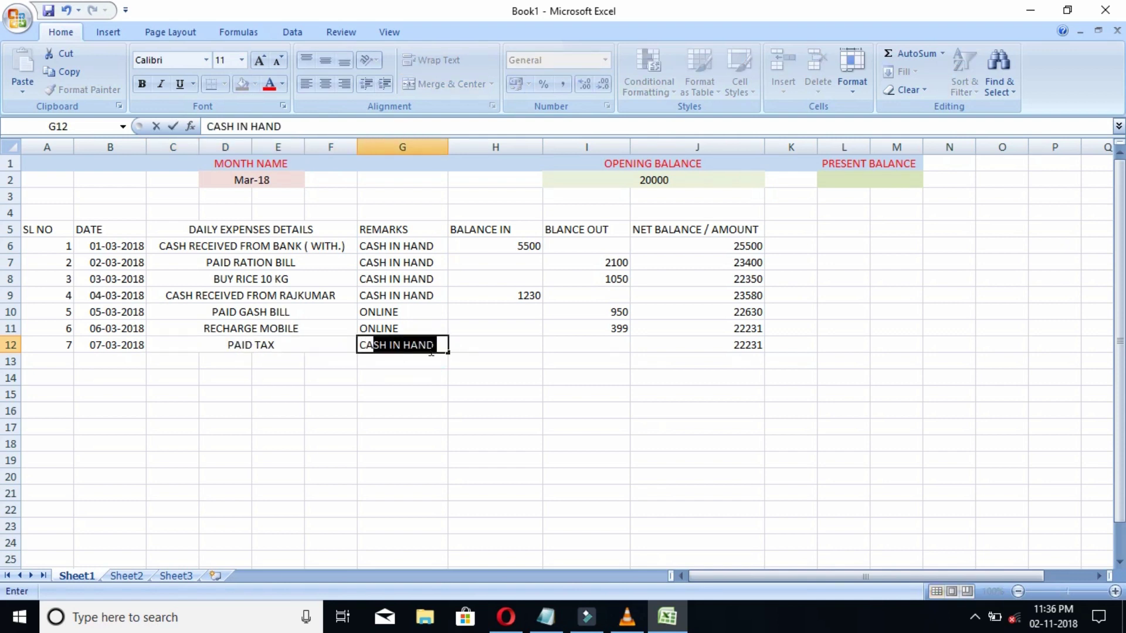
{"action": "type", "text": "SH"}
{"action": "left_click", "coordinate": [581, 341]}
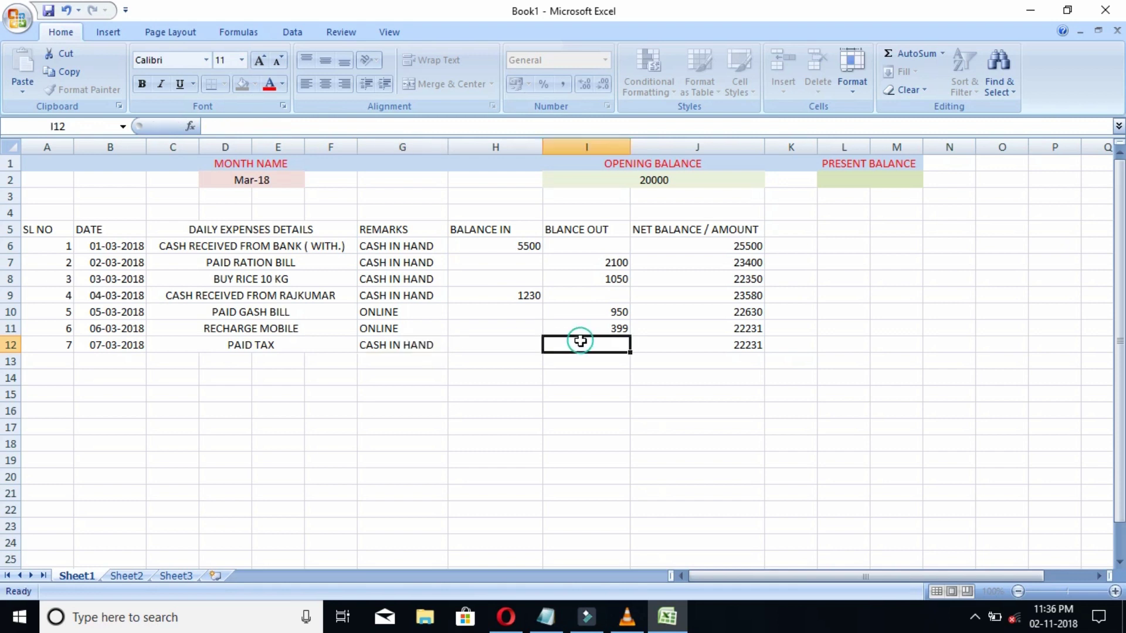
- Shorten the remark in G12 to CASH IN and enter the outgoing amount 250 in I12
{"action": "double_click", "coordinate": [439, 348]}
{"action": "key", "text": "BackSpace"}
{"action": "key", "text": "BackSpace"}
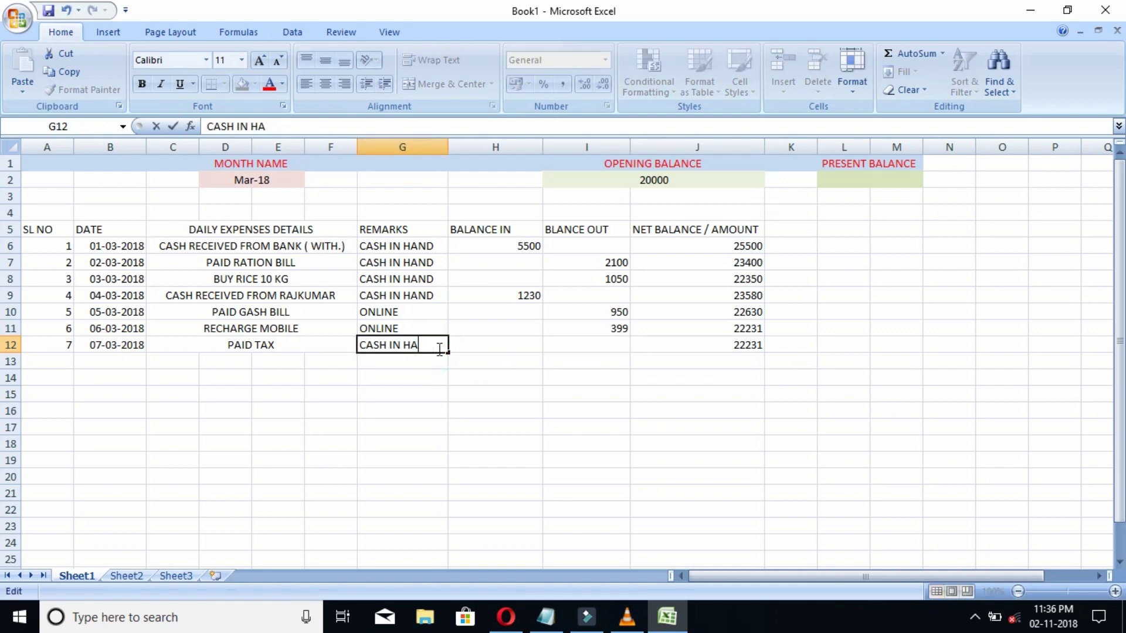
{"action": "left_click", "coordinate": [585, 343]}
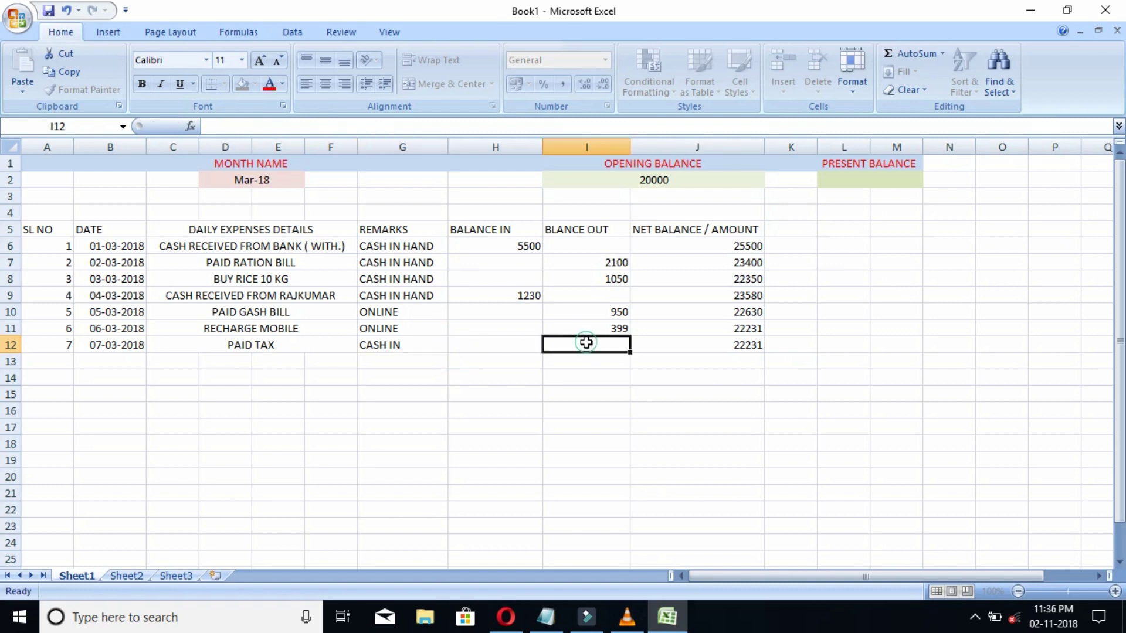
{"action": "type", "text": "25"}
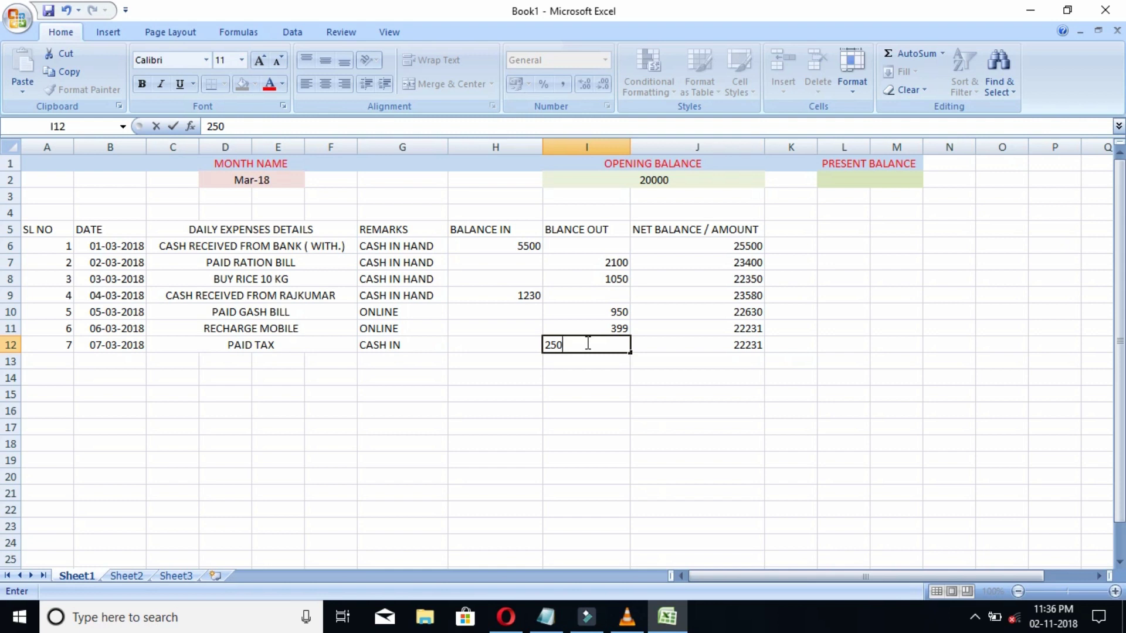
{"action": "type", "text": "0"}
{"action": "left_click", "coordinate": [813, 347]}
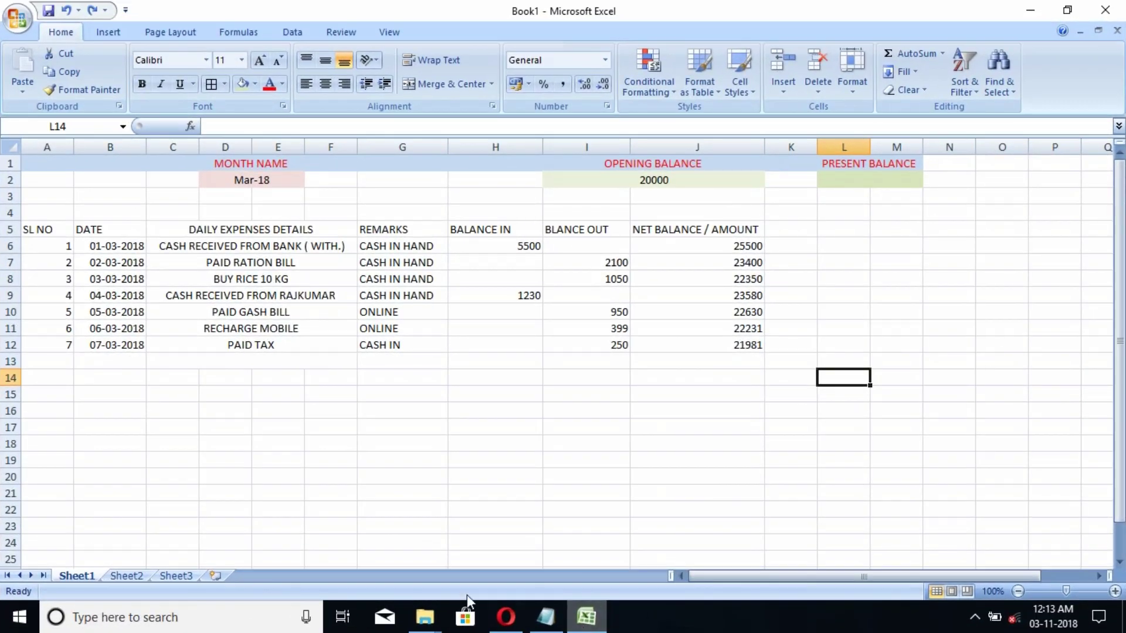
- Apply all borders to the expense table range A5:J25
{"action": "left_click", "coordinate": [402, 211]}
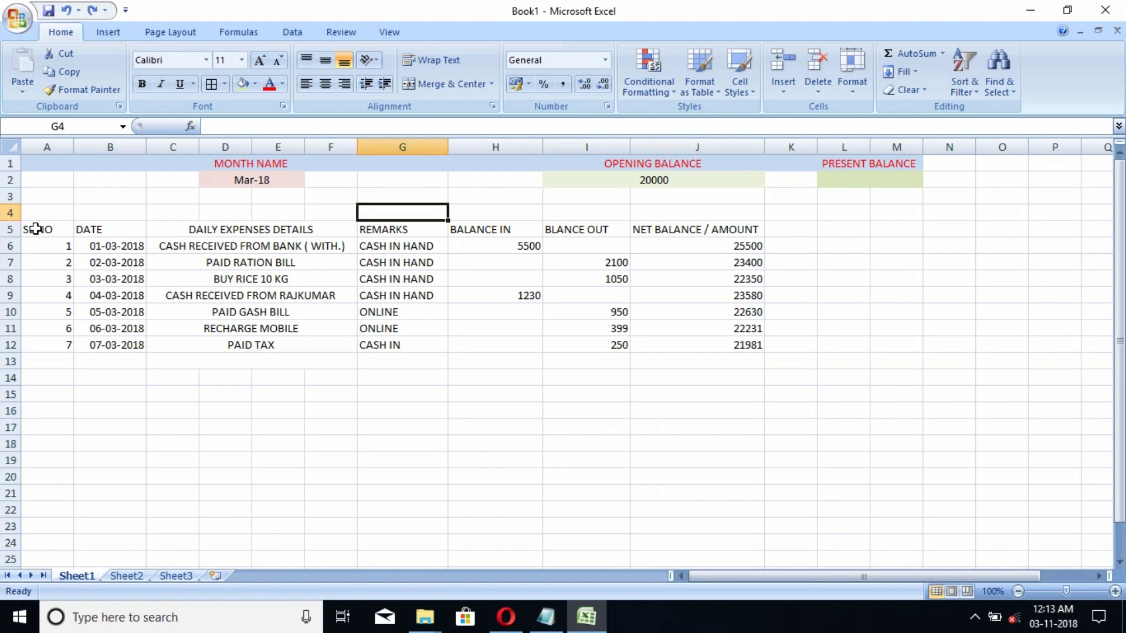
{"action": "left_click_drag", "start_coordinate": [36, 229], "coordinate": [701, 555]}
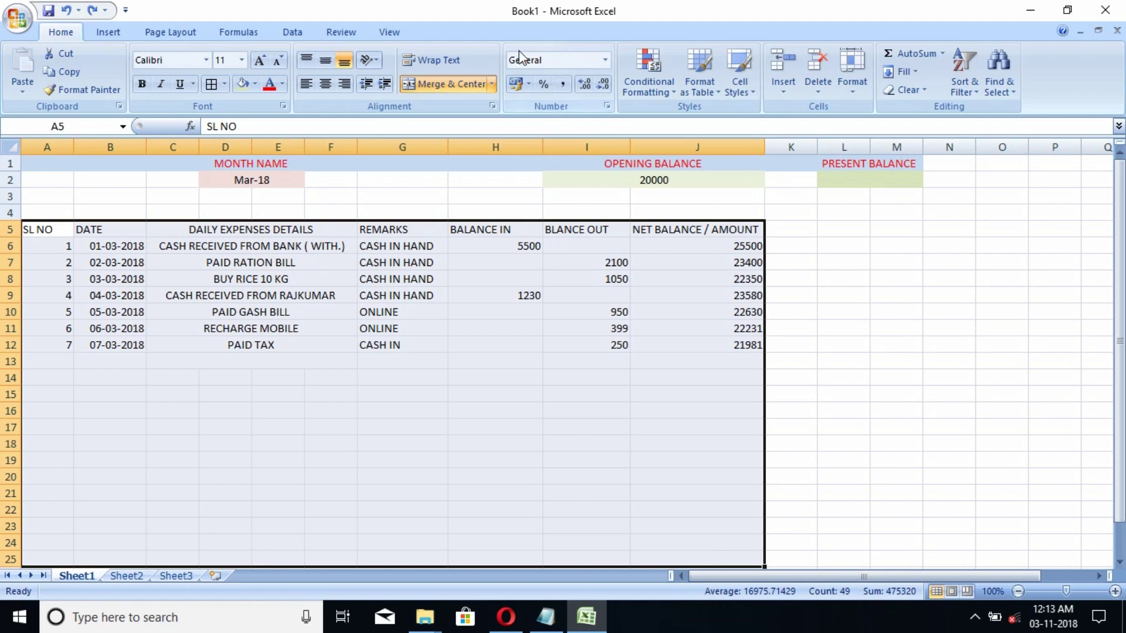
{"action": "left_click", "coordinate": [224, 85]}
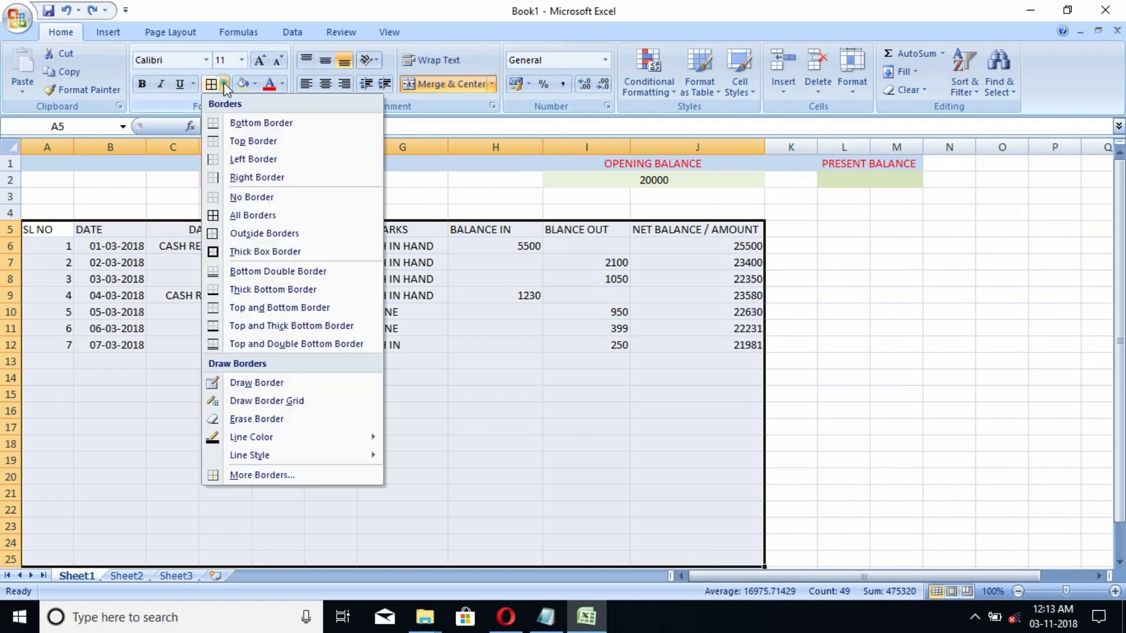
{"action": "left_click", "coordinate": [251, 217]}
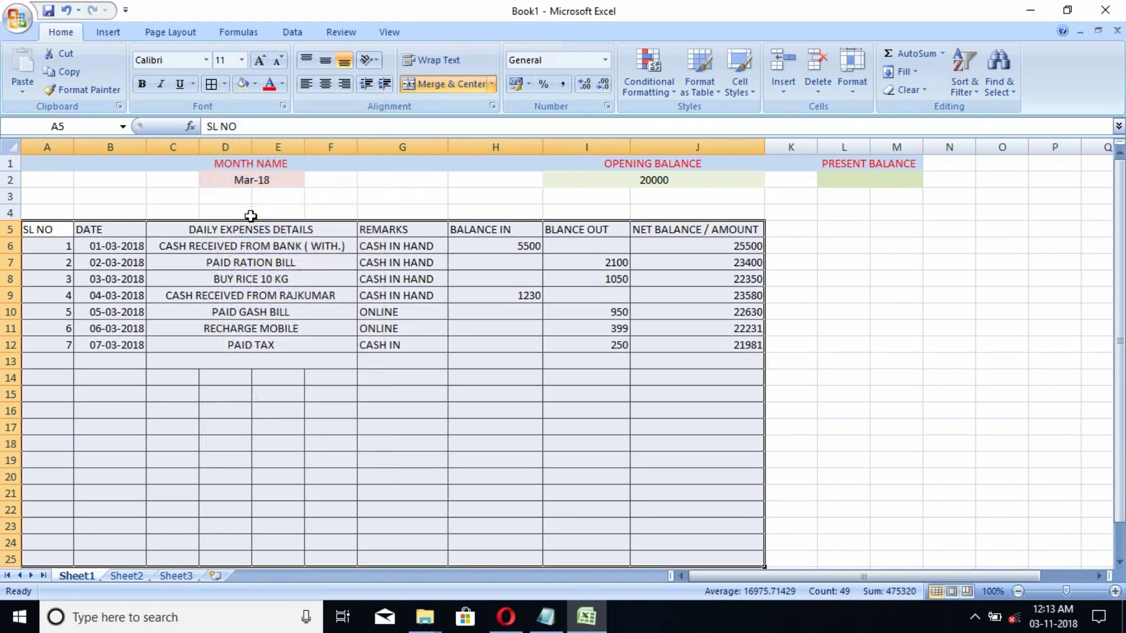
- Extend the serial numbers from A12 down to A23 as a filled series ending at 18
{"action": "left_click", "coordinate": [70, 343]}
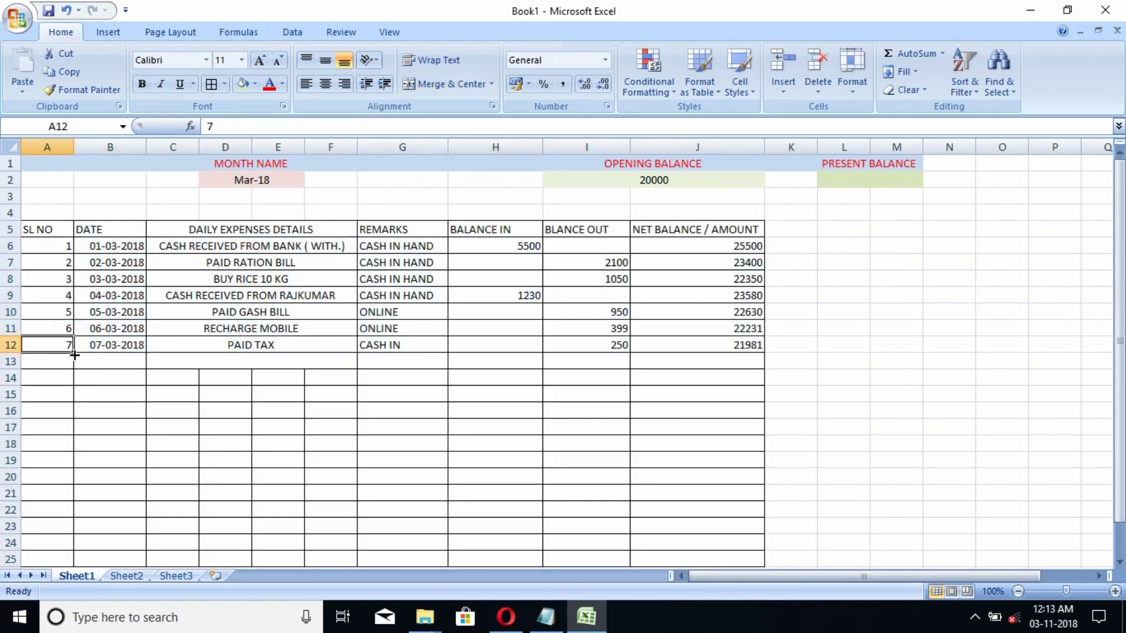
{"action": "left_click_drag", "start_coordinate": [74, 352], "coordinate": [77, 538]}
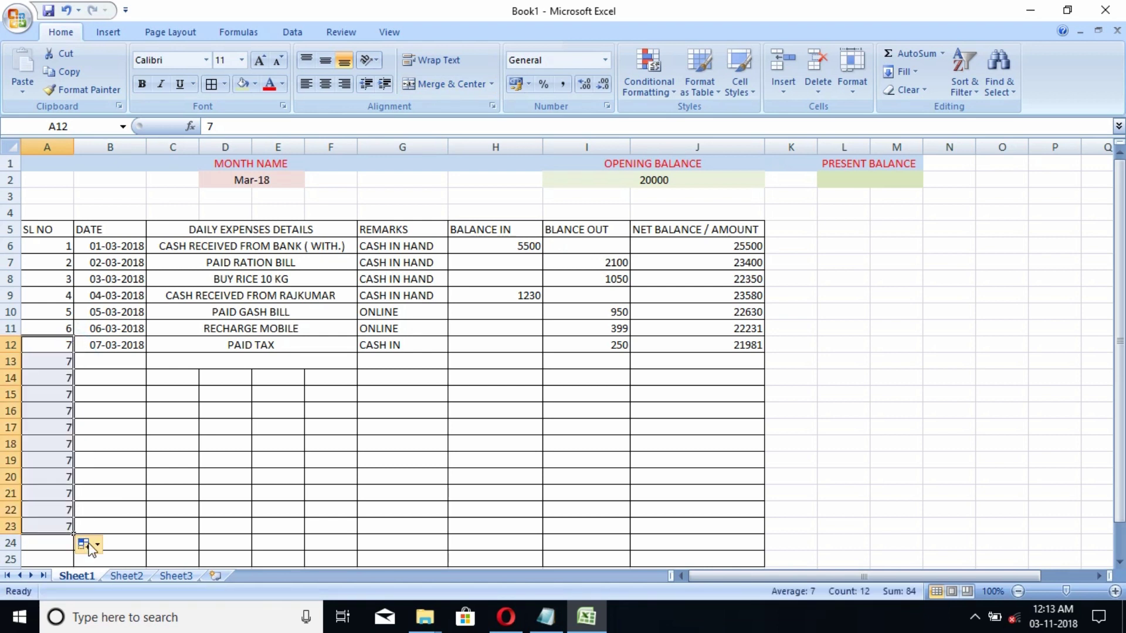
{"action": "left_click", "coordinate": [98, 546]}
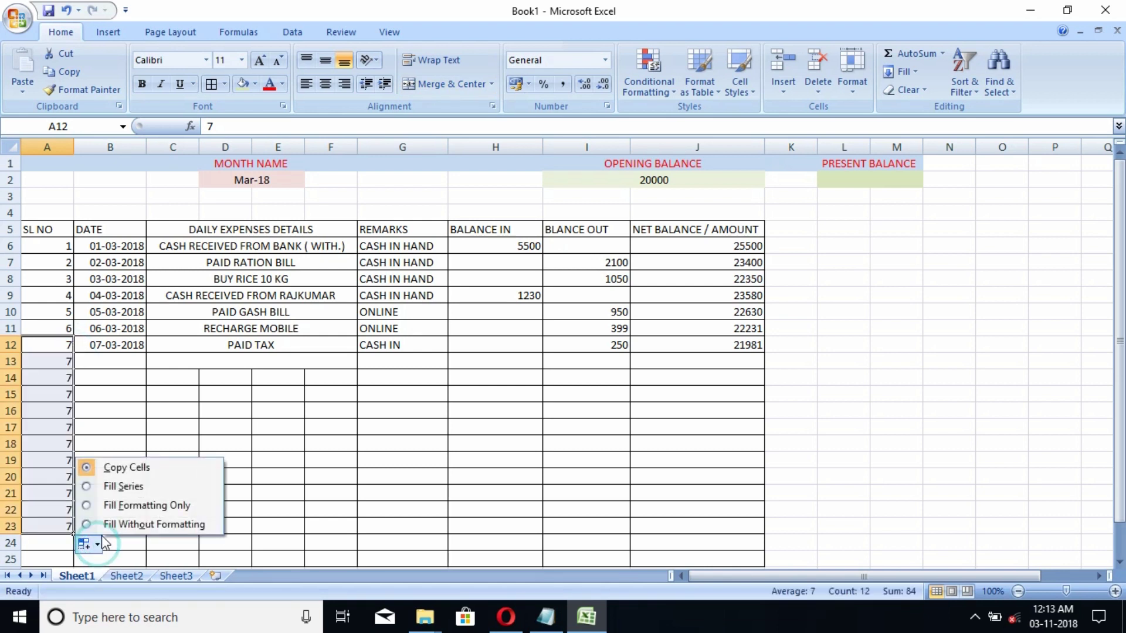
{"action": "left_click", "coordinate": [120, 489]}
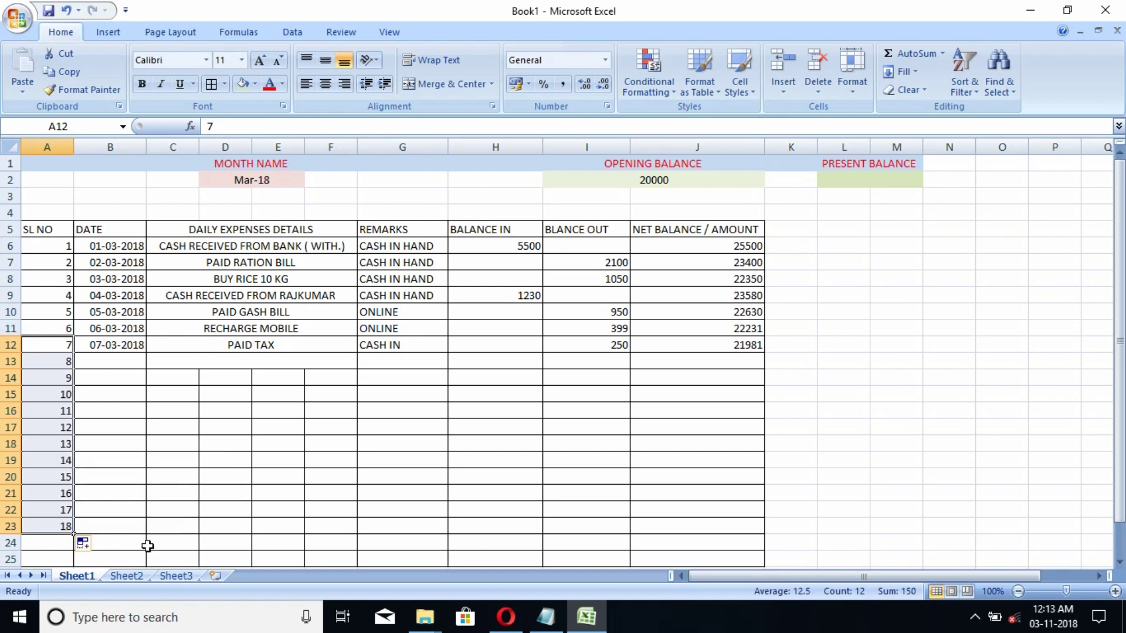
- Copy the net balance formula from J12 down through J23
{"action": "left_click", "coordinate": [112, 361]}
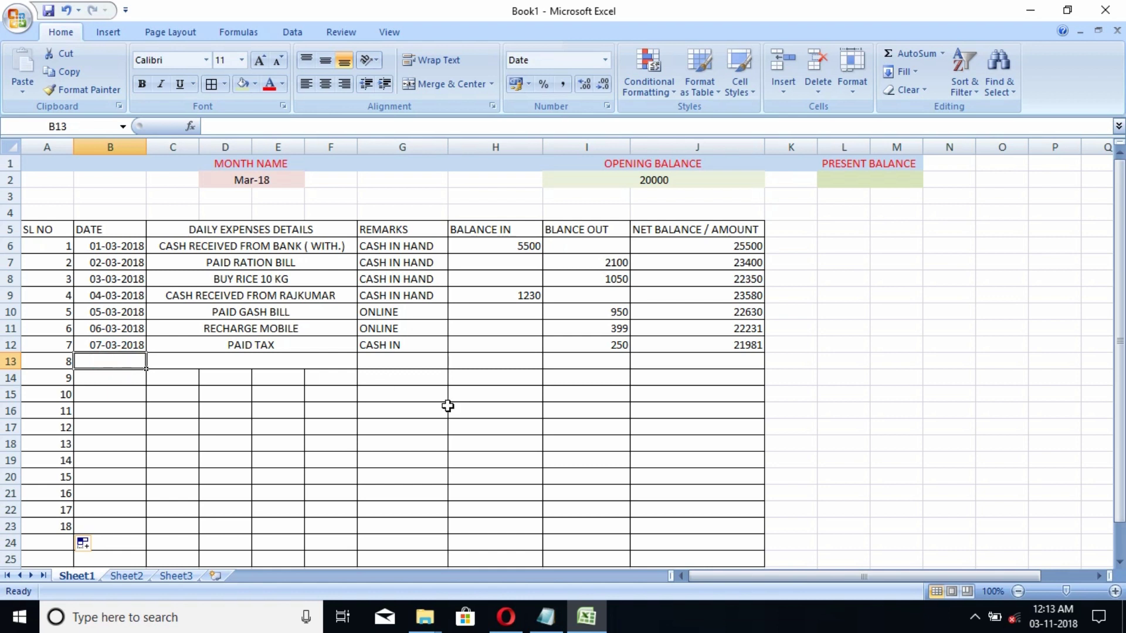
{"action": "left_click", "coordinate": [758, 348]}
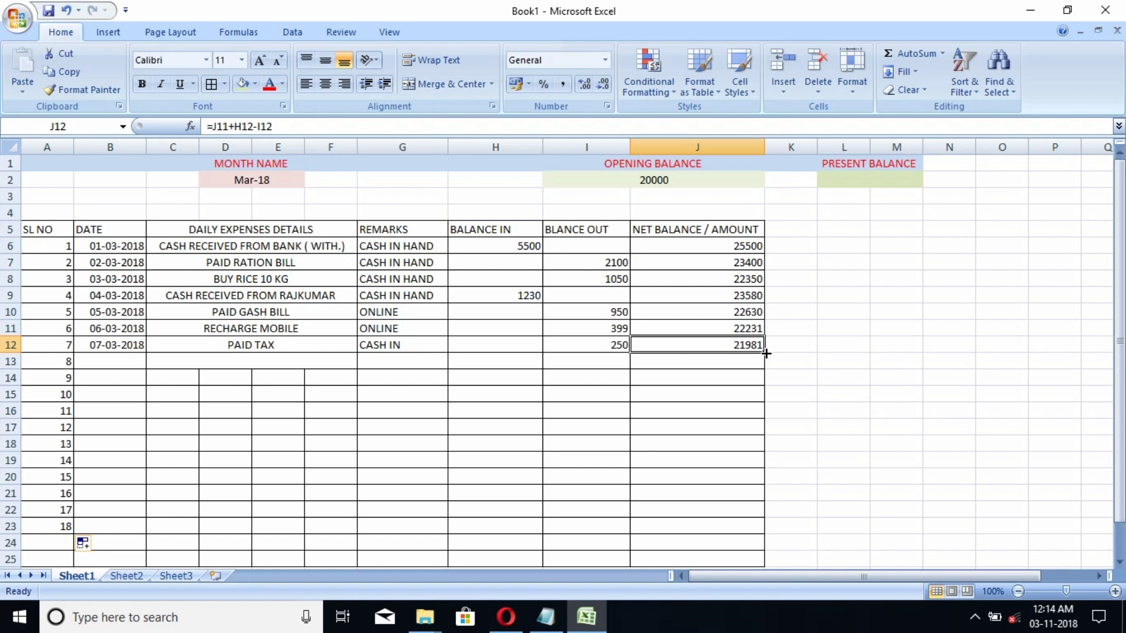
{"action": "left_click_drag", "start_coordinate": [765, 353], "coordinate": [770, 533]}
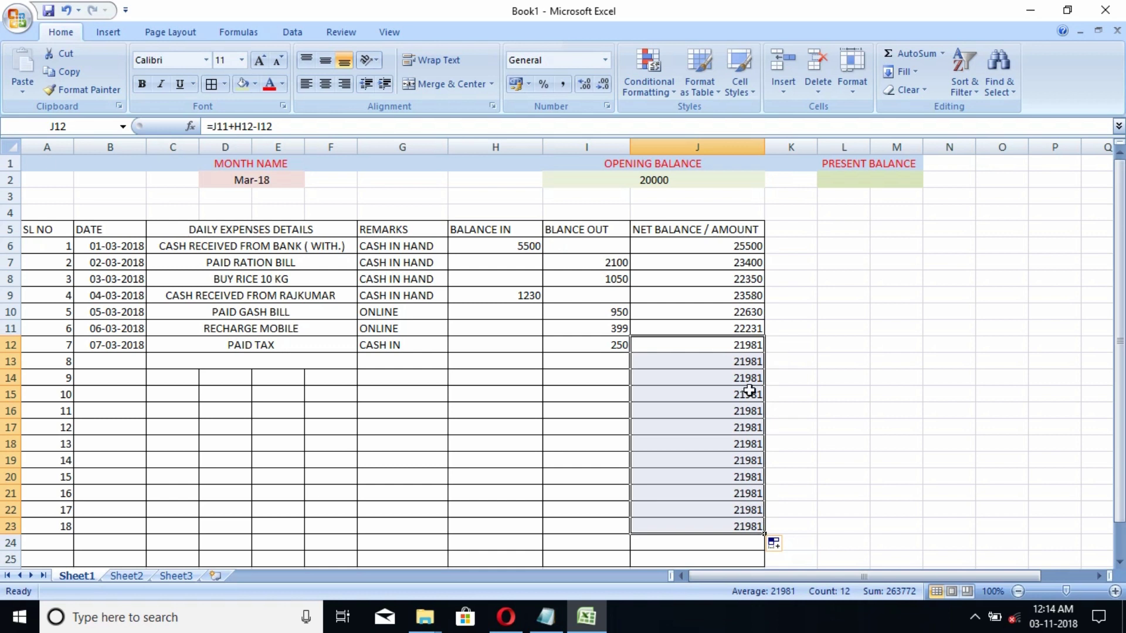
- Enter the date 08-03-2018 in B13 and the expense detail PAID GASH BILL in C13 for the eighth record
{"action": "left_click", "coordinate": [95, 360]}
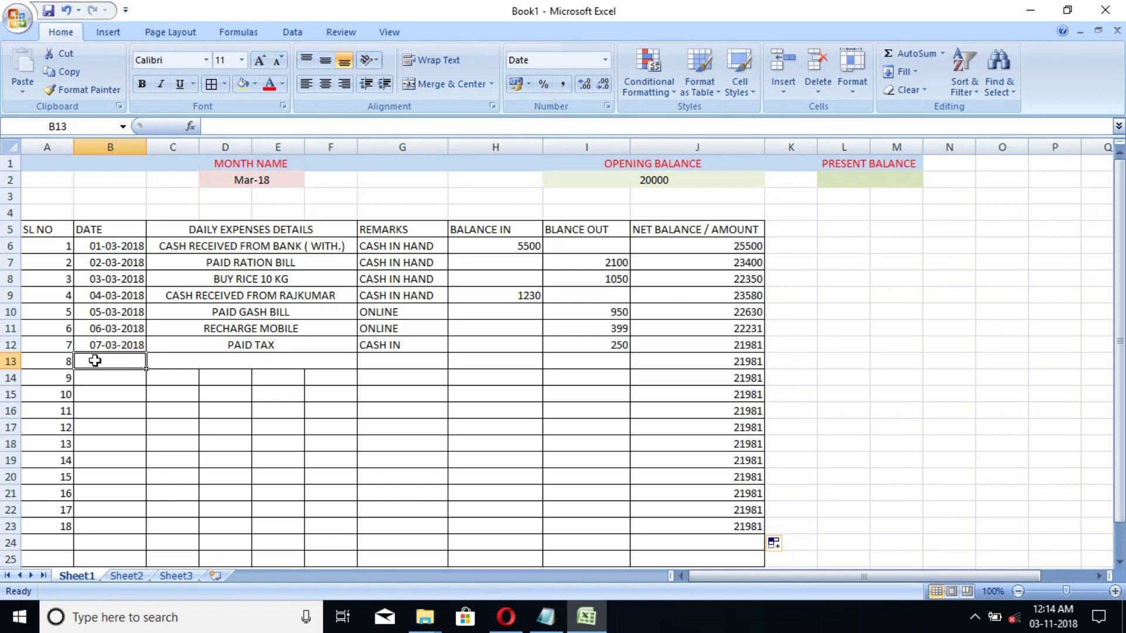
{"action": "type", "text": "08-03"}
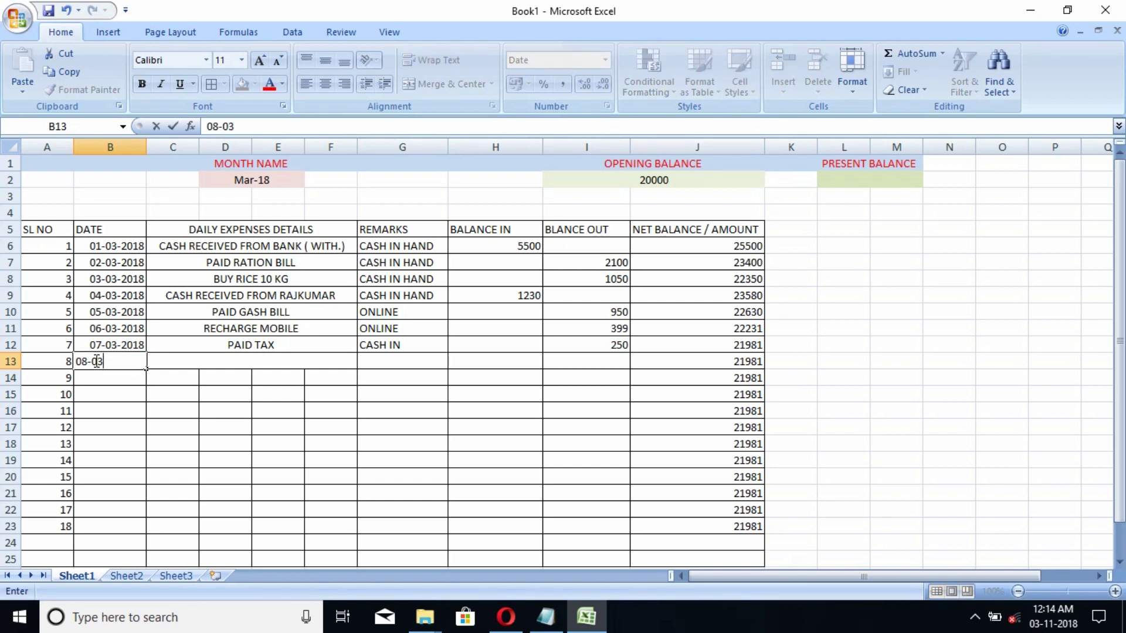
{"action": "type", "text": "-2018"}
{"action": "left_click", "coordinate": [230, 357]}
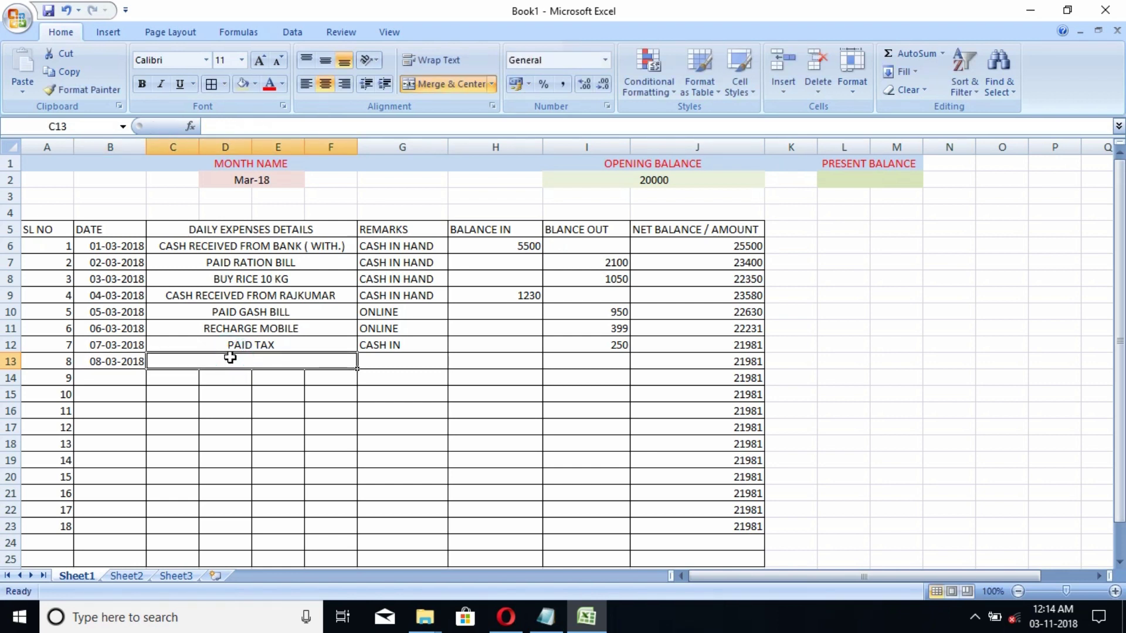
{"action": "type", "text": "PA"}
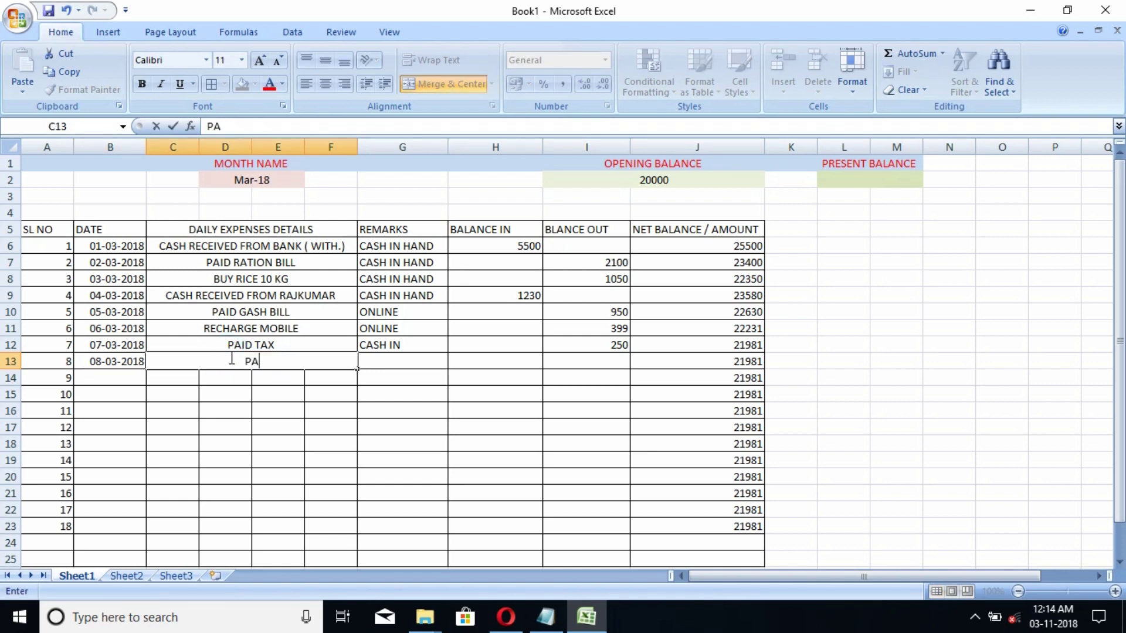
{"action": "type", "text": "ID GAS"}
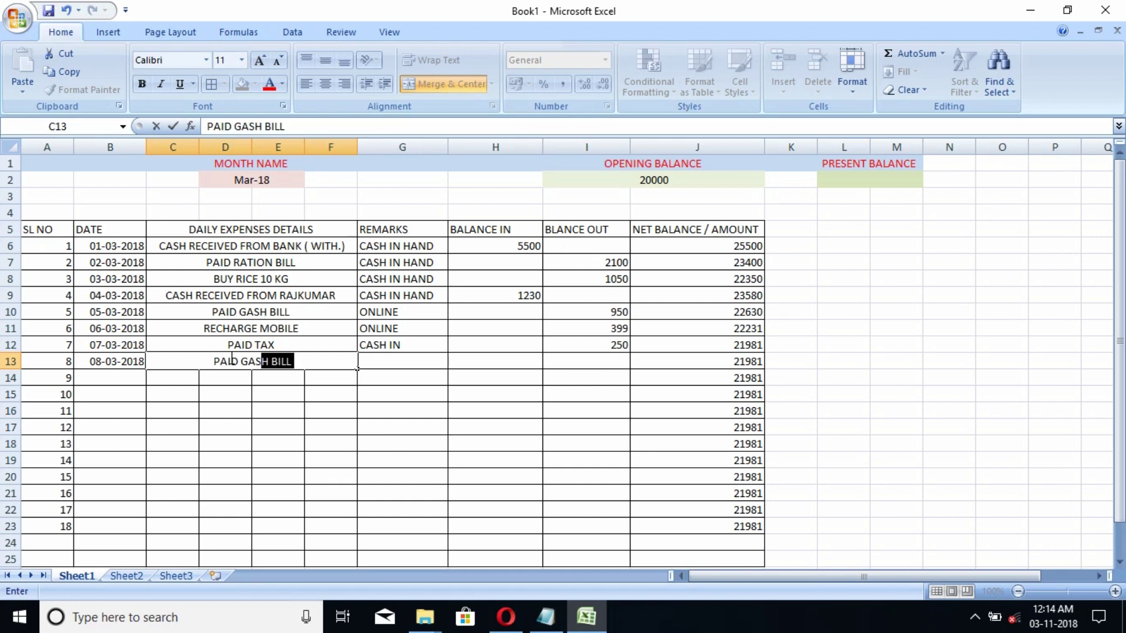
{"action": "type", "text": "H"}
- Enter the remark CASH in G13 and the outgoing amount 960 in I13
{"action": "left_click", "coordinate": [387, 364]}
{"action": "type", "text": "CA"}
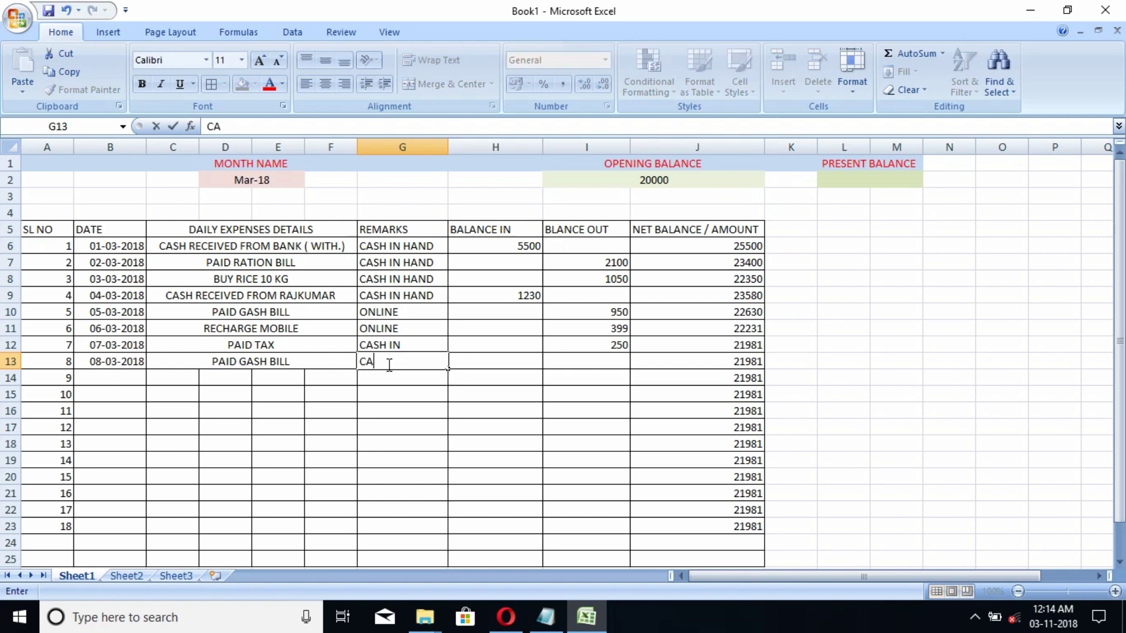
{"action": "type", "text": "SH"}
{"action": "left_click", "coordinate": [616, 367]}
{"action": "type", "text": "960"}
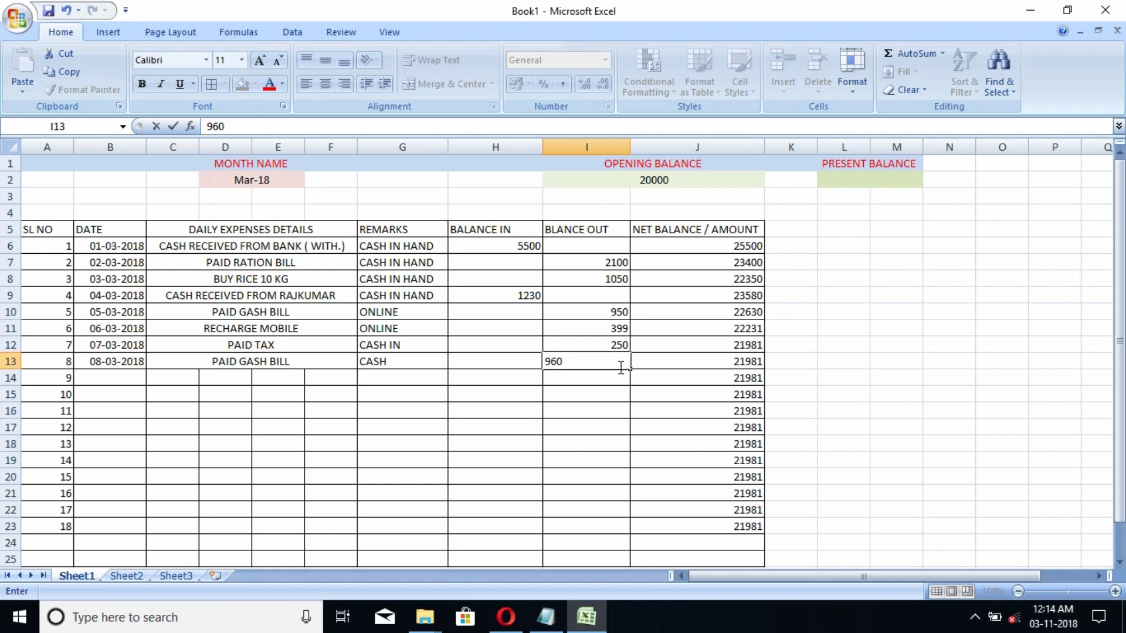
{"action": "left_click", "coordinate": [793, 363]}
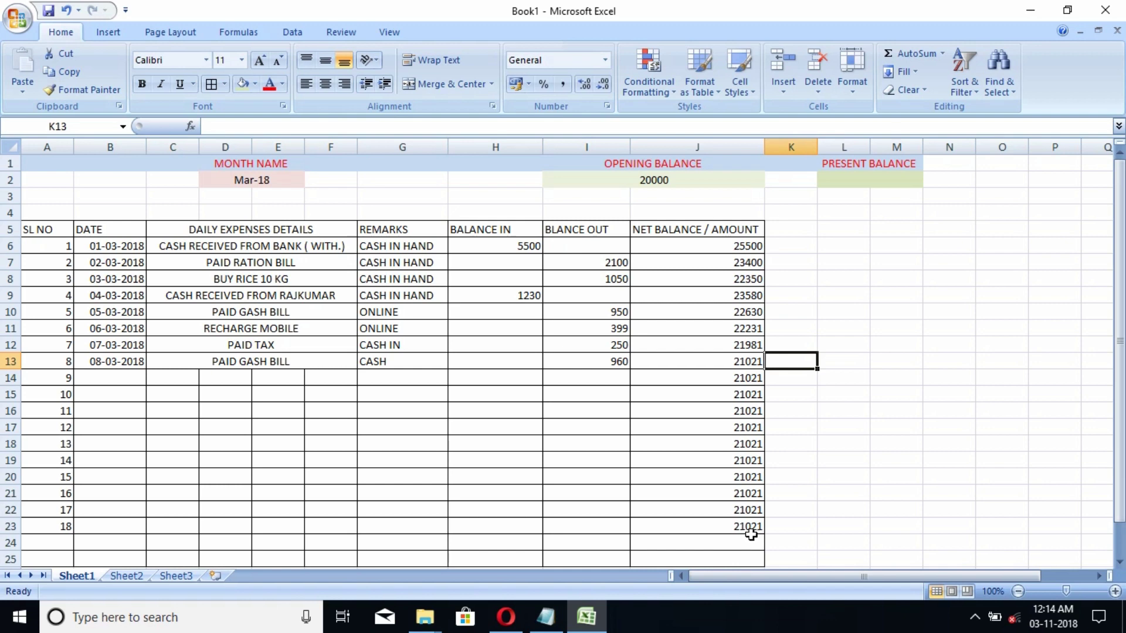
- Enter the formula =J23 in M3, below the PRESENT BALANCE heading, to reference the last net balance
{"action": "left_click", "coordinate": [886, 196]}
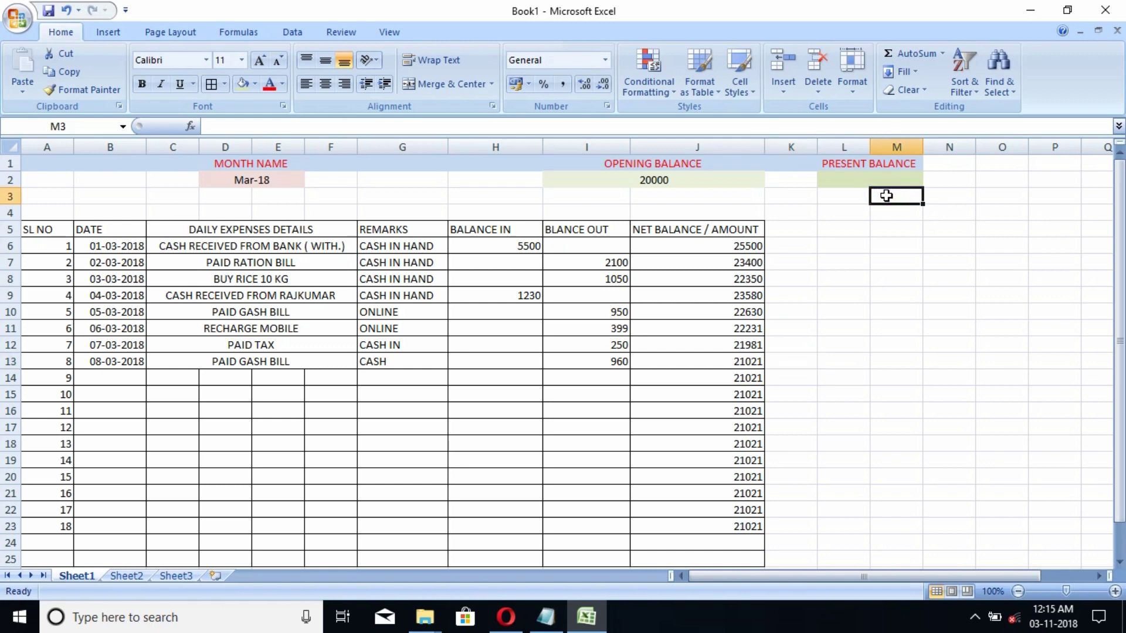
{"action": "type", "text": "="}
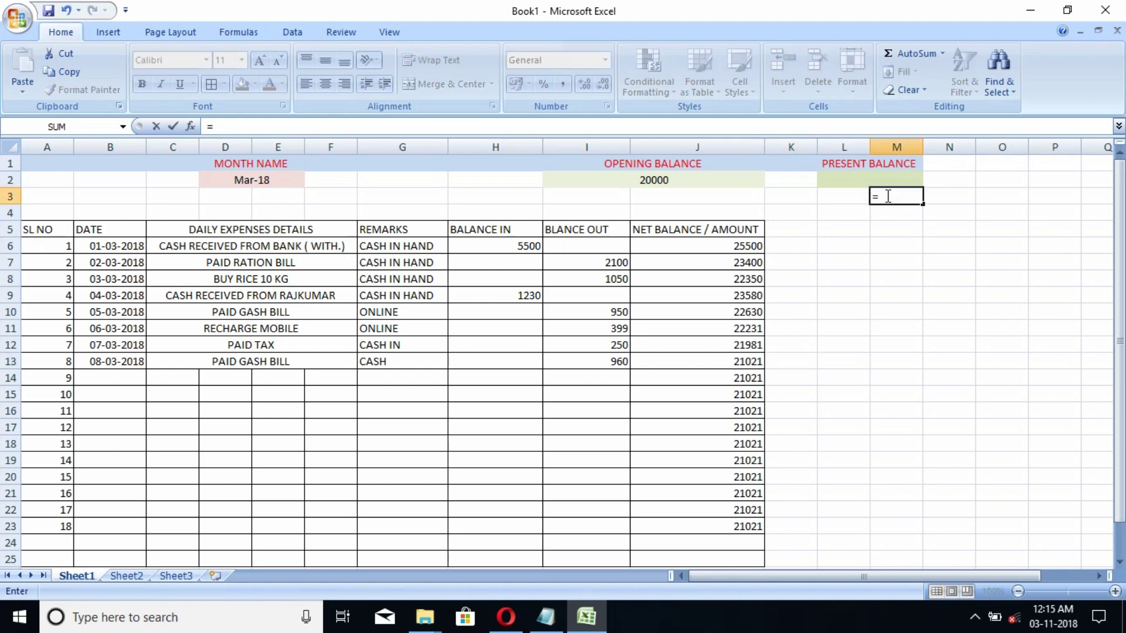
{"action": "left_click", "coordinate": [736, 529]}
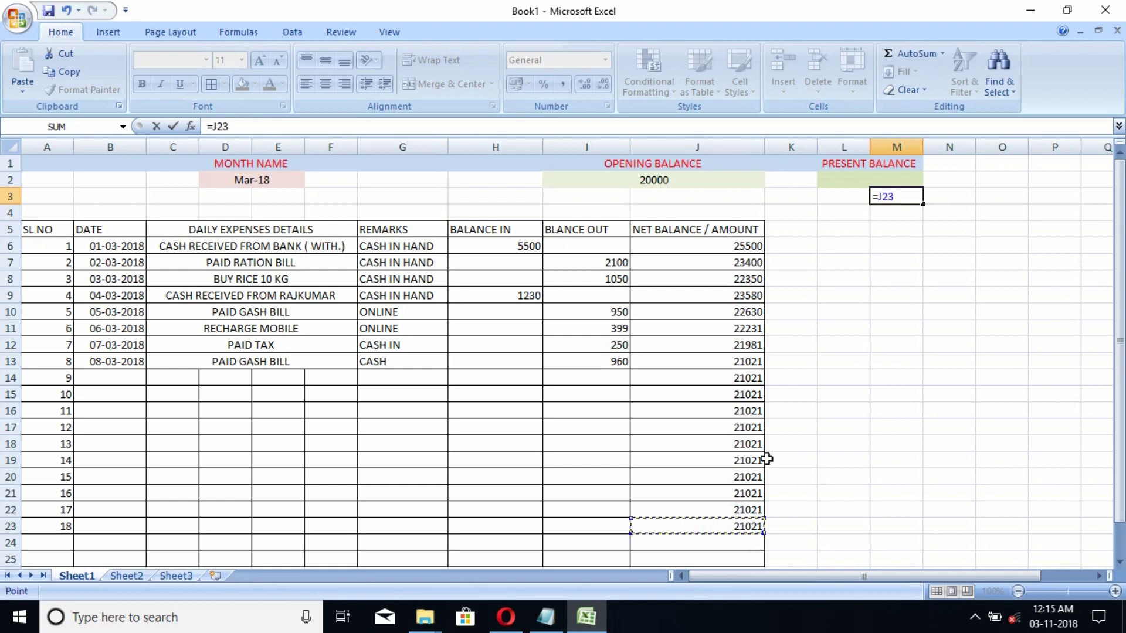
{"action": "key", "text": "Return"}
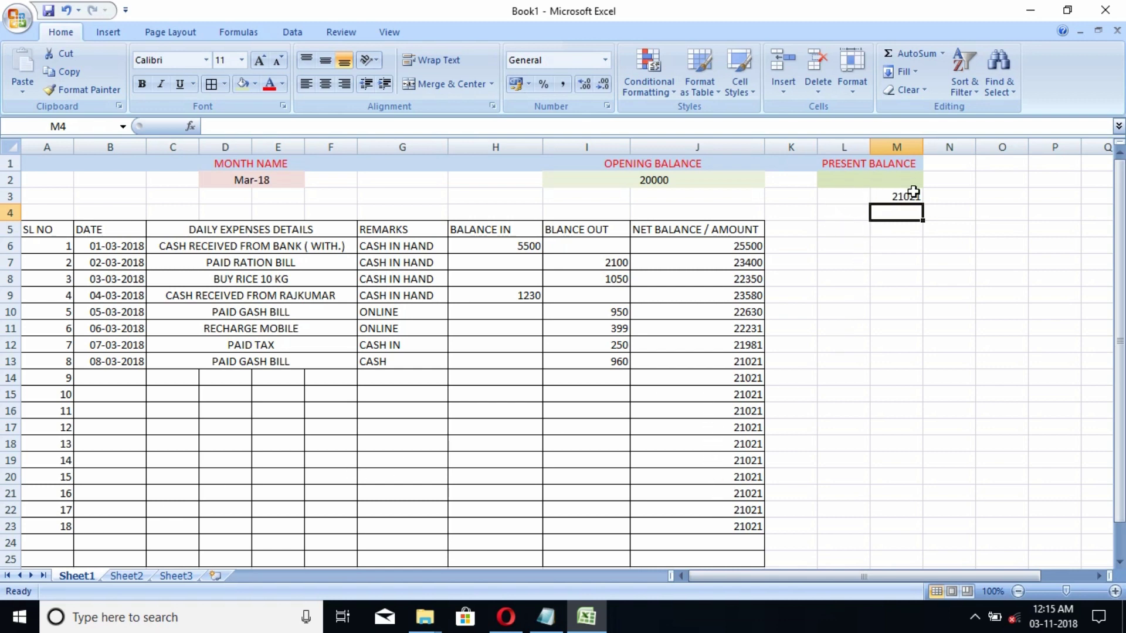
- Enter the date 09-03-2018 in B14 and merge and center cells C14:F14 for the ninth record
{"action": "left_click", "coordinate": [117, 376]}
{"action": "type", "text": "09"}
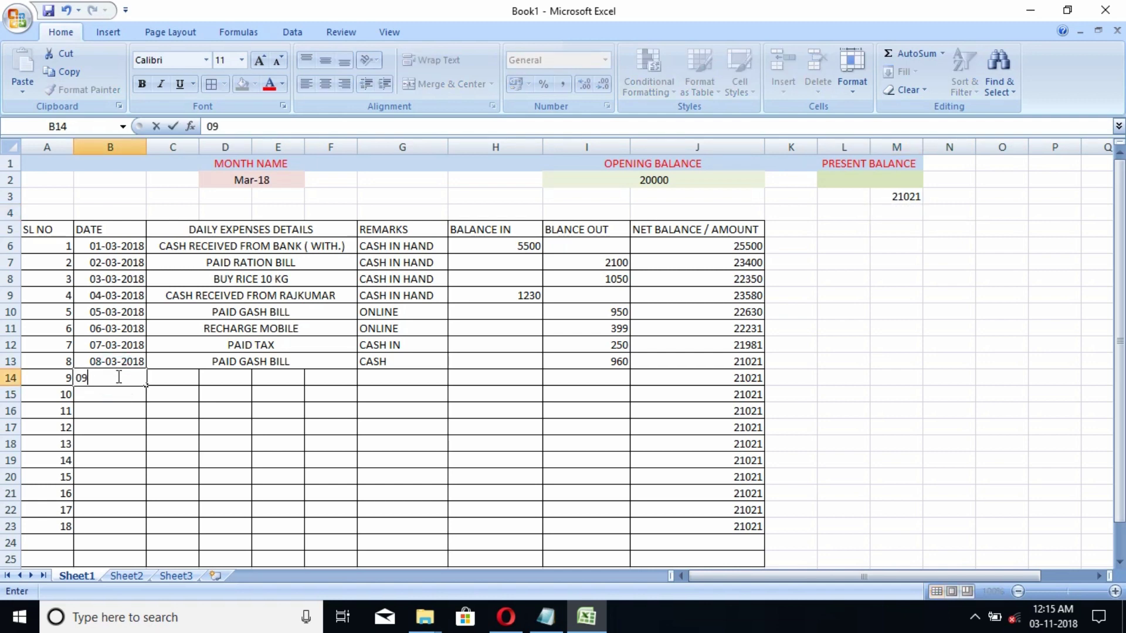
{"action": "type", "text": "-03-2018"}
{"action": "left_click_drag", "start_coordinate": [183, 379], "coordinate": [329, 380]}
{"action": "left_click", "coordinate": [451, 85]}
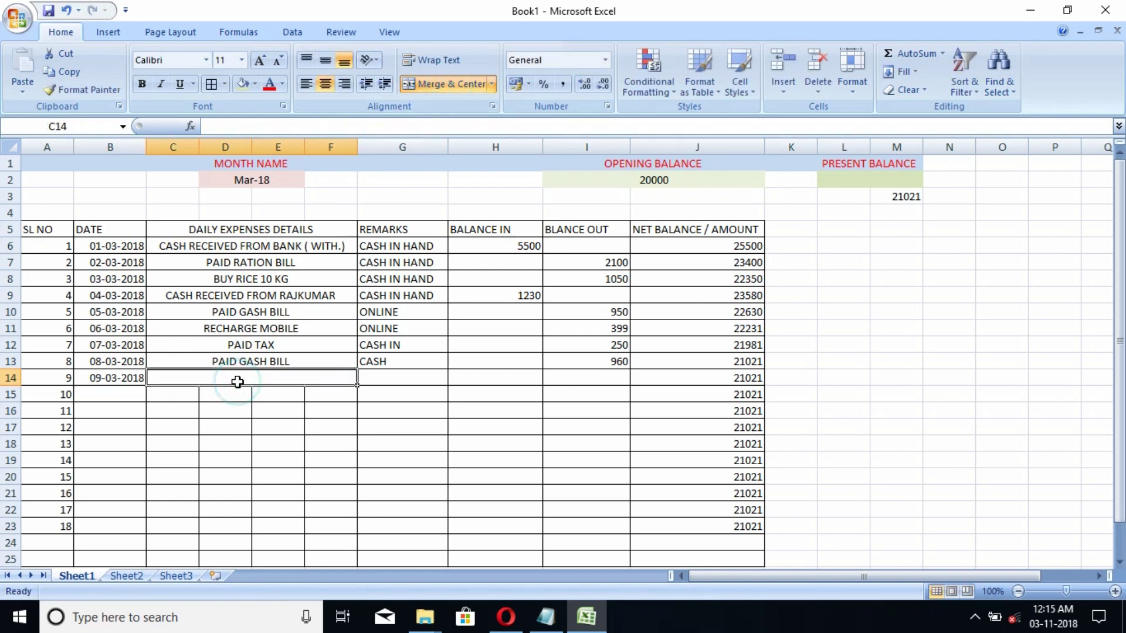
- Enter CASH RECEIVED FROM BANK ( WITH.) as the expense detail in C14
{"action": "type", "text": "CASH RE"}
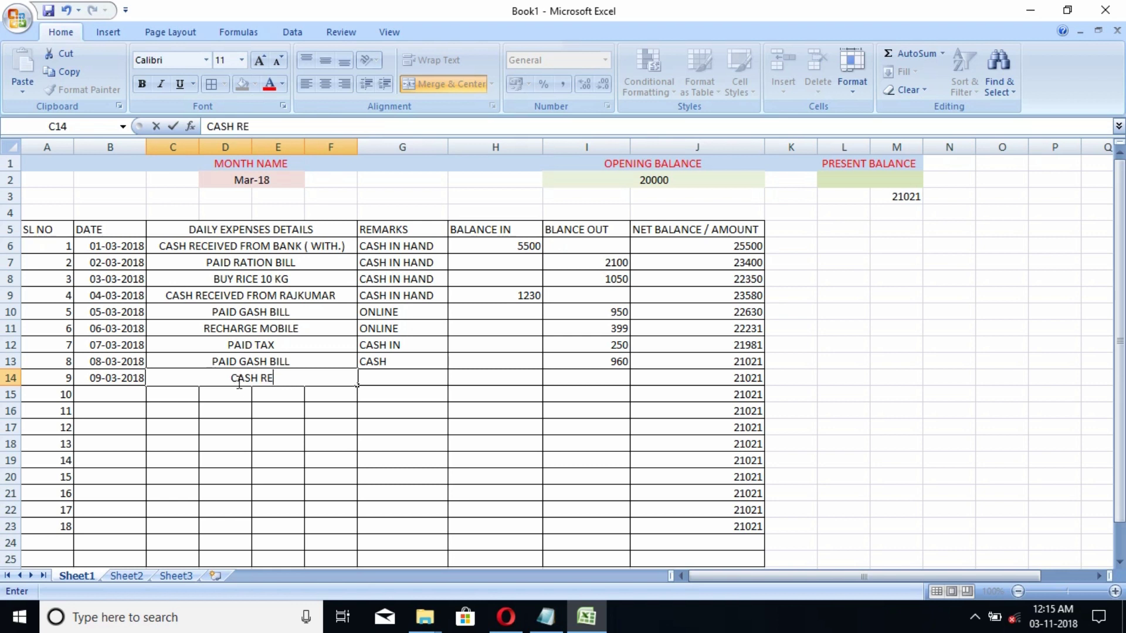
{"action": "type", "text": "CEIVED"}
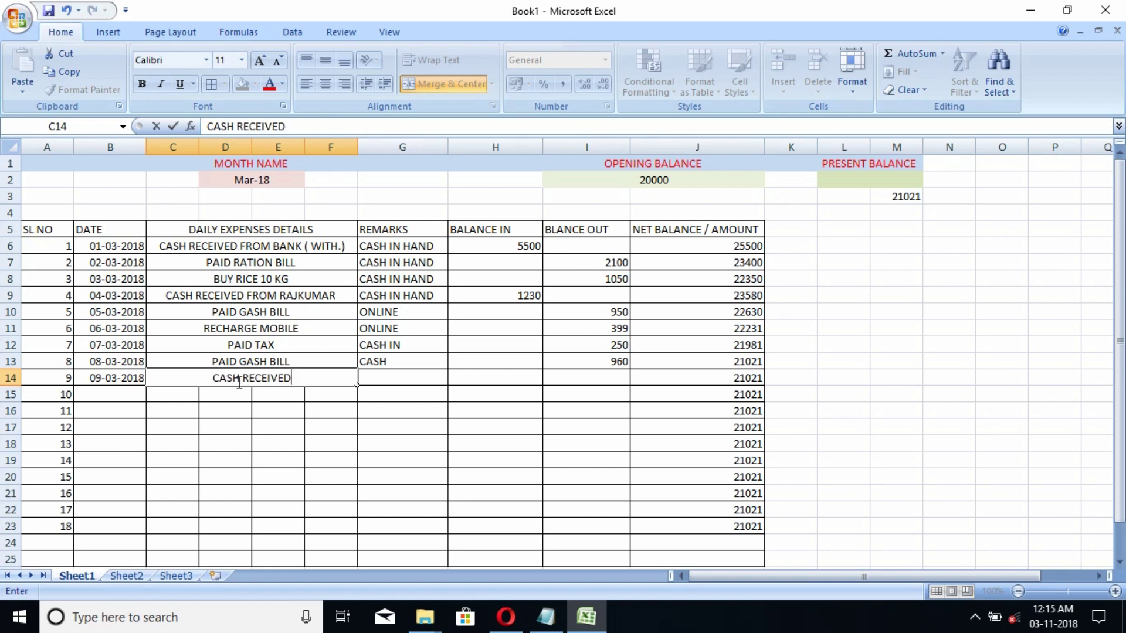
{"action": "type", "text": " FROM B"}
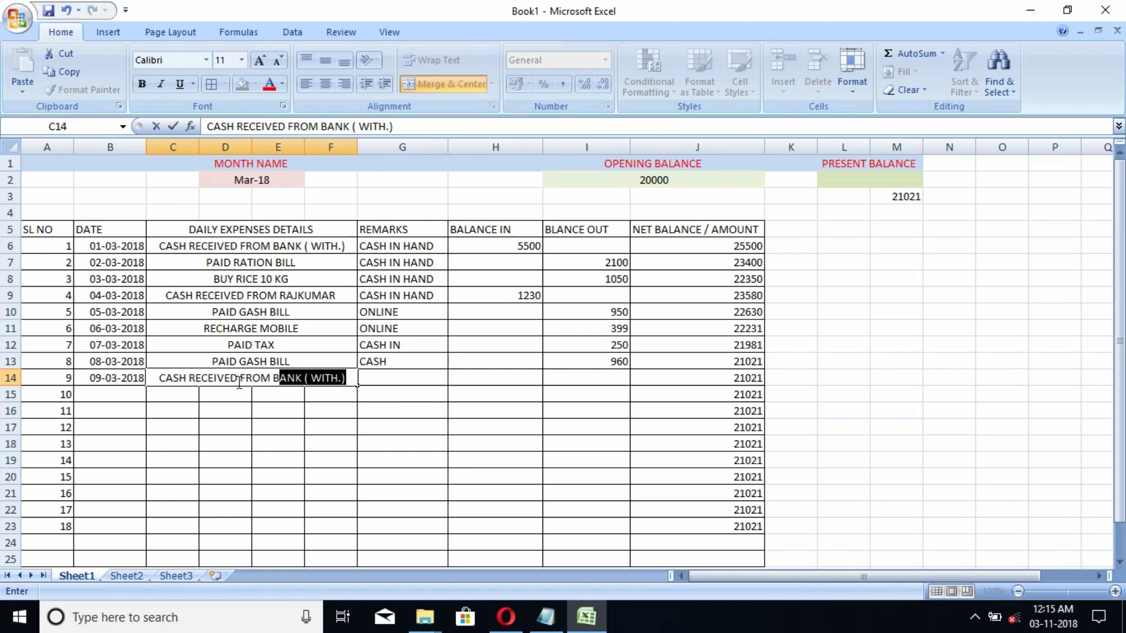
{"action": "type", "text": "ANK A"}
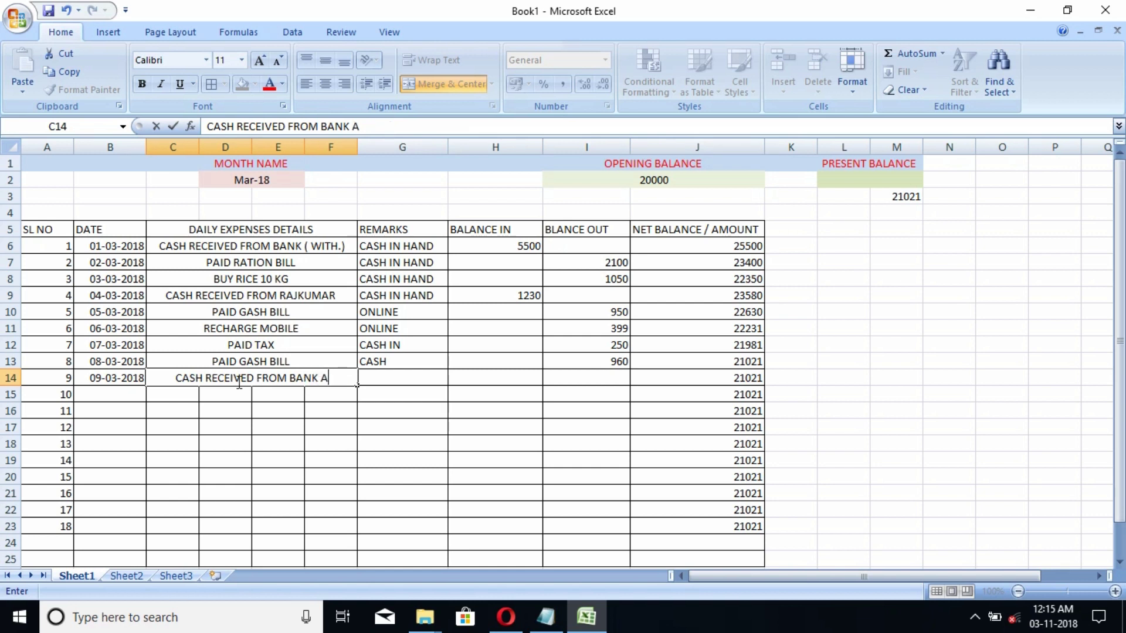
{"action": "key", "text": "BackSpace"}
{"action": "type", "text": "("}
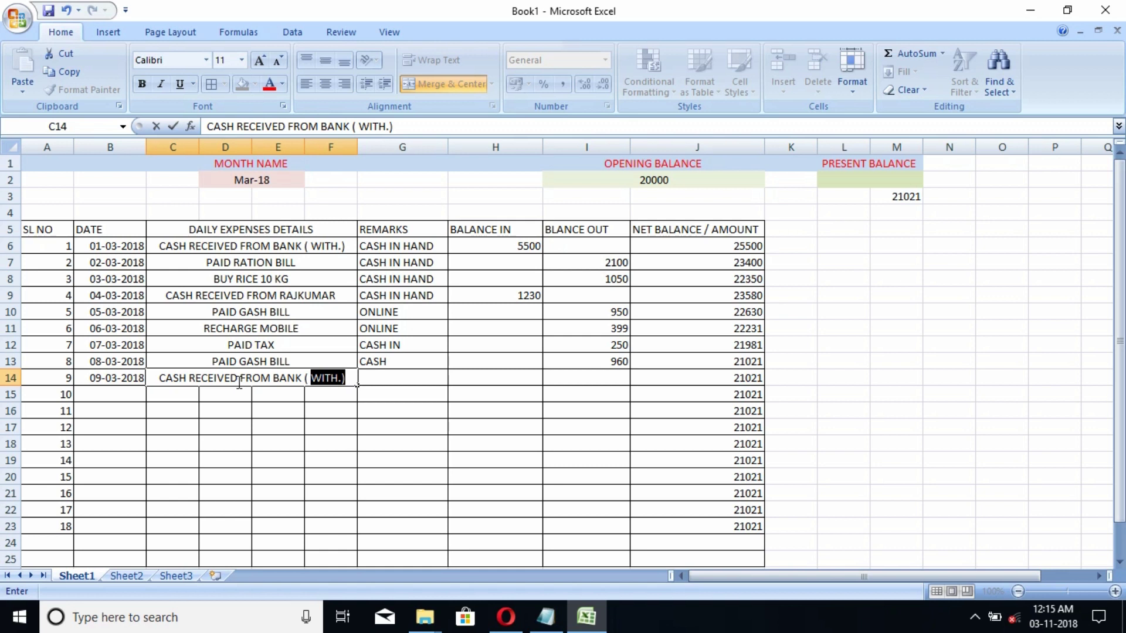
{"action": "key", "text": "Tab"}
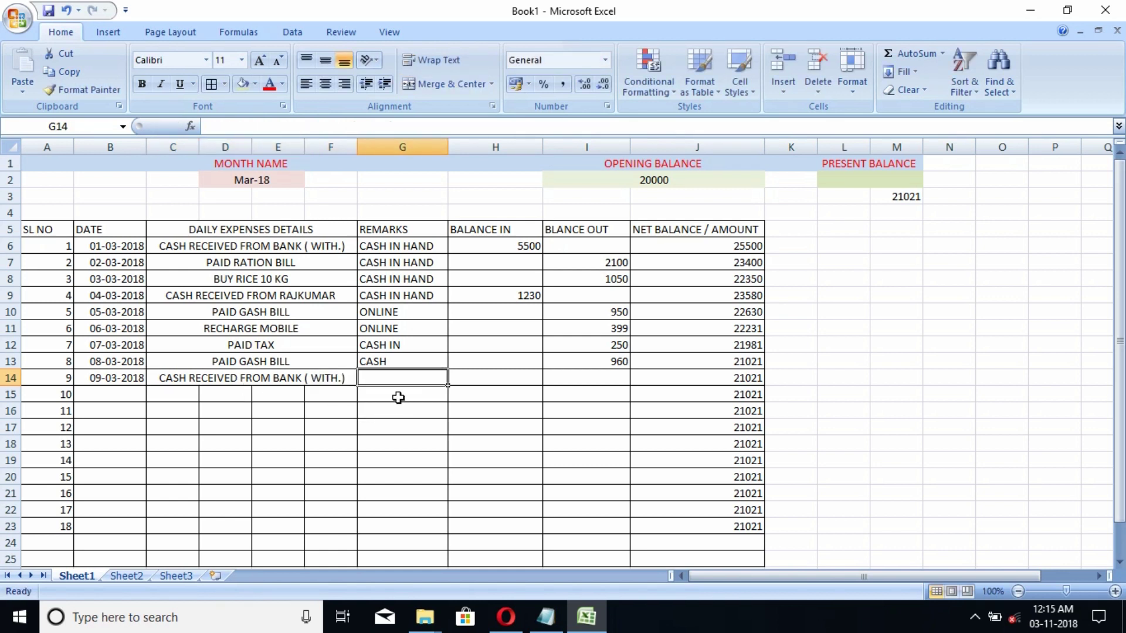
- Enter the remark CASH IN HAND in G14 and the incoming amount 2500 in H14
{"action": "type", "text": "CASH"}
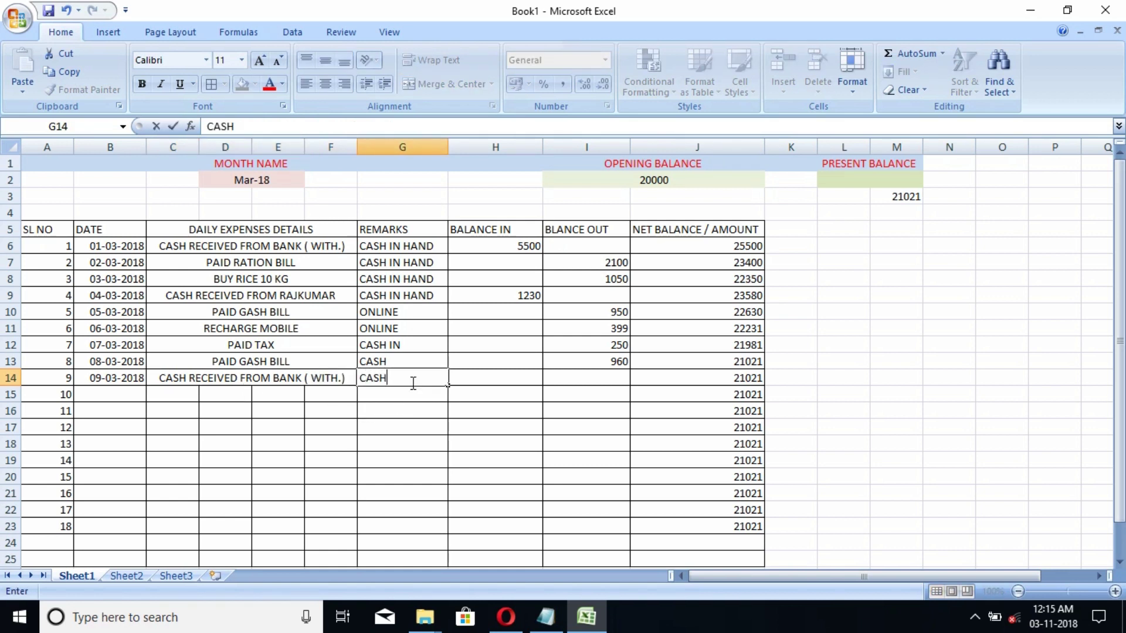
{"action": "type", "text": " IN HAND"}
{"action": "left_click", "coordinate": [508, 380]}
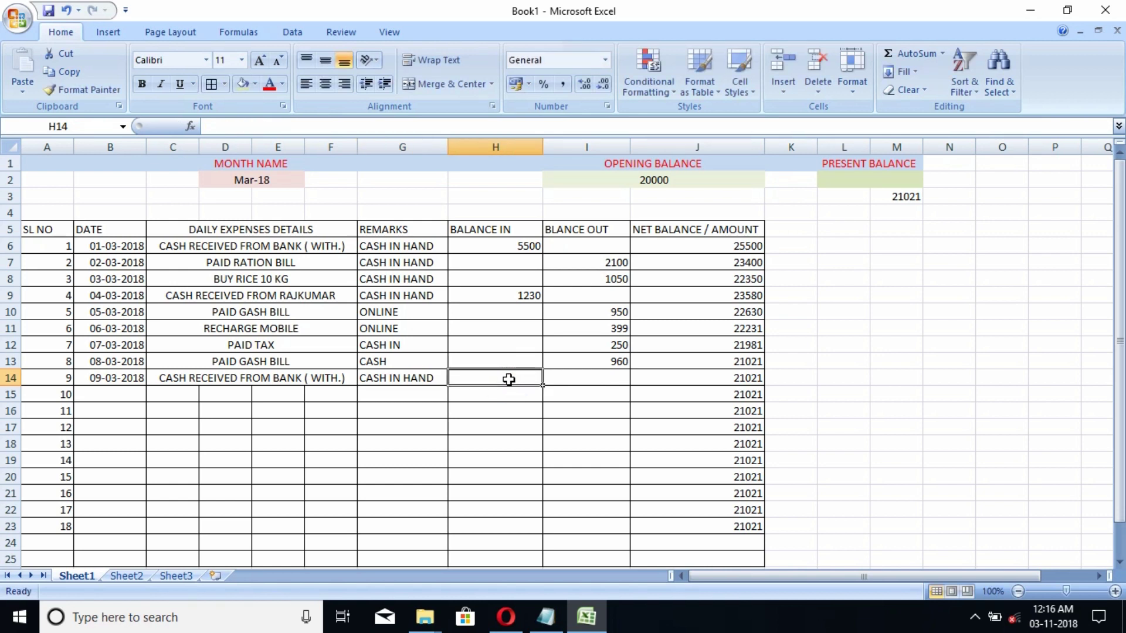
{"action": "type", "text": "2500"}
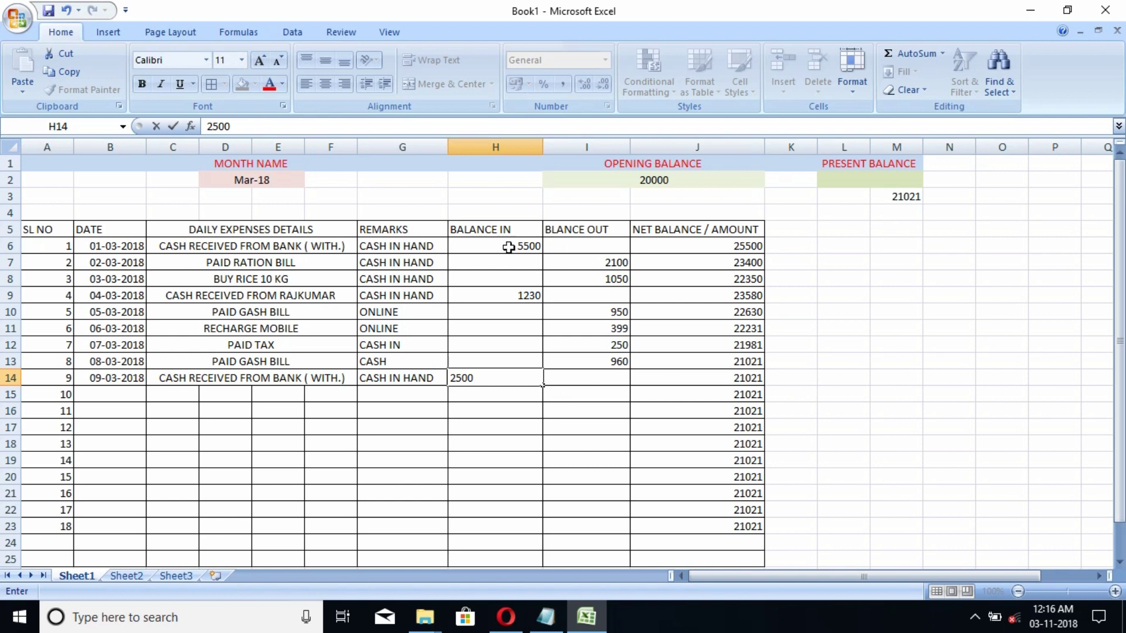
{"action": "left_click", "coordinate": [788, 380]}
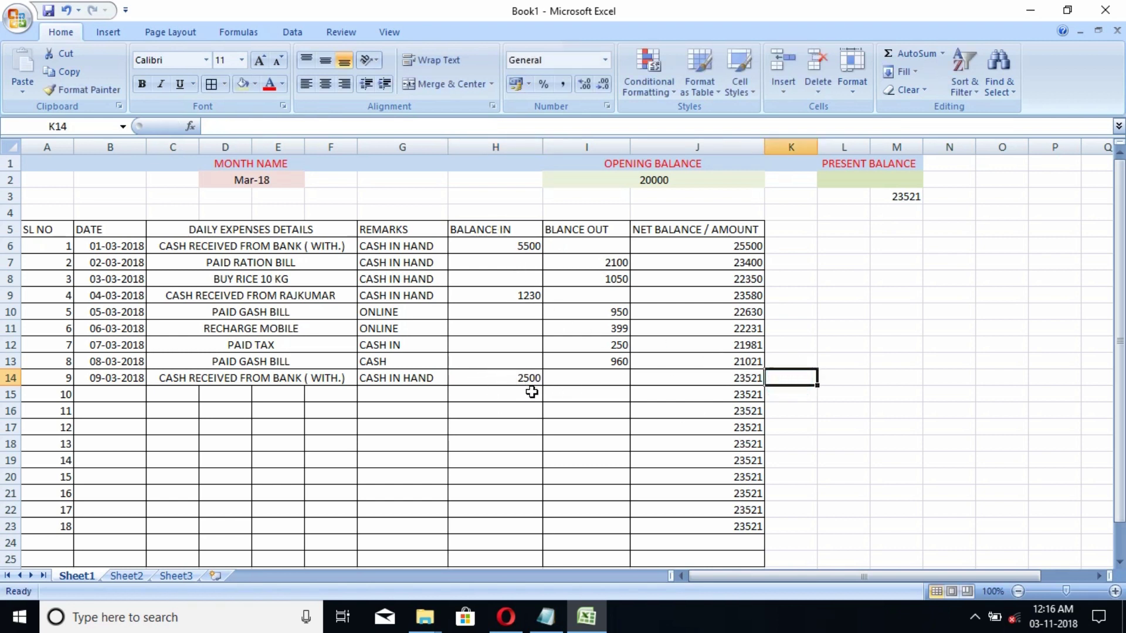